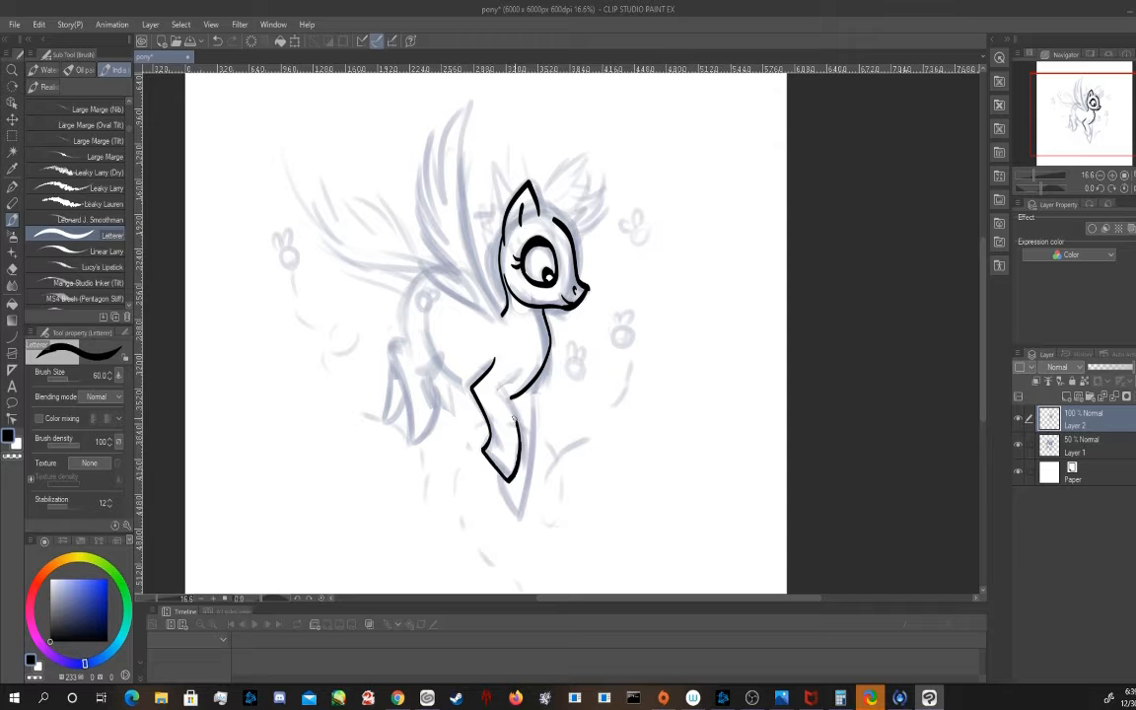
Ink the pony's second front leg down to the hoof and the belly line on Layer 2
mouse_move(503, 395)
left_mouse_down()
mouse_move(528, 445)
mouse_move(519, 514)
left_mouse_up()
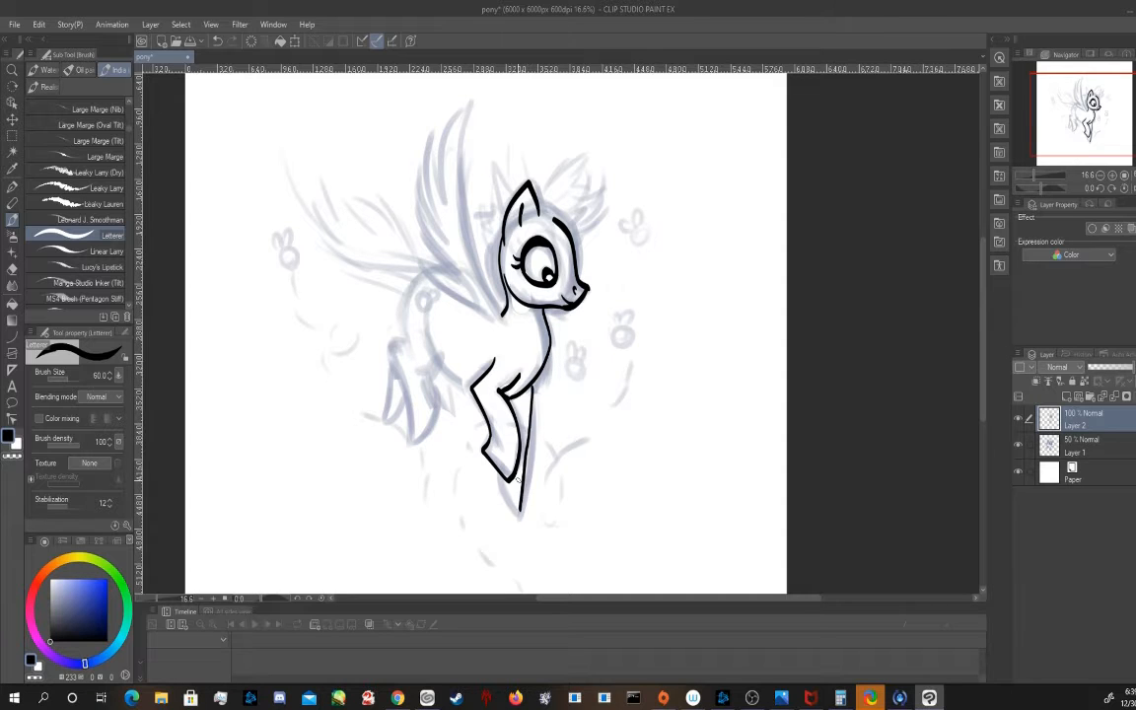
key("ctrl+z")
left_click_drag(532, 386, 522, 516)
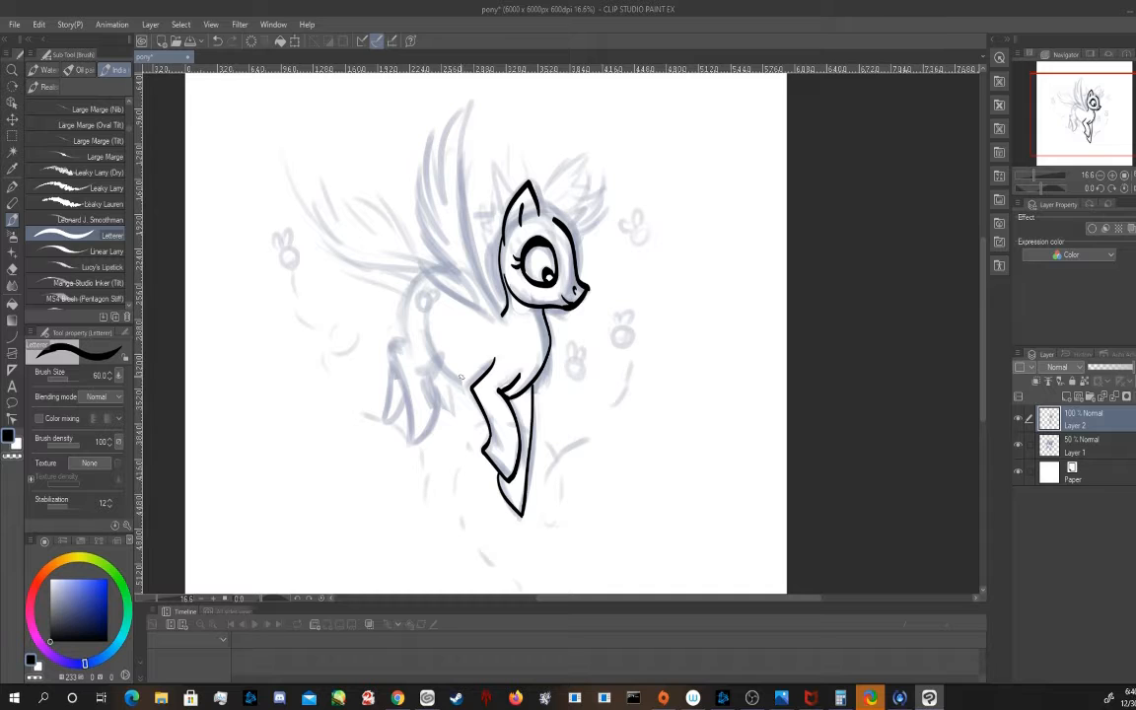
left_click_drag(463, 382, 431, 321)
key("ctrl+z")
Set the brush size to 40 and ink the spiky forelock and the jagged mane down the back of the neck
key("bracketleft")
key("bracketleft")
mouse_move(574, 235)
left_mouse_down()
mouse_move(601, 200)
mouse_move(596, 174)
left_mouse_up()
left_click_drag(596, 185, 579, 159)
mouse_move(579, 159)
left_mouse_down()
mouse_move(571, 183)
mouse_move(531, 167)
left_mouse_up()
mouse_move(555, 219)
left_mouse_down()
mouse_move(591, 230)
mouse_move(601, 201)
left_mouse_up()
mouse_move(551, 218)
left_mouse_down()
mouse_move(598, 181)
mouse_move(577, 186)
mouse_move(599, 219)
mouse_move(574, 233)
left_mouse_up()
key("ctrl+z")
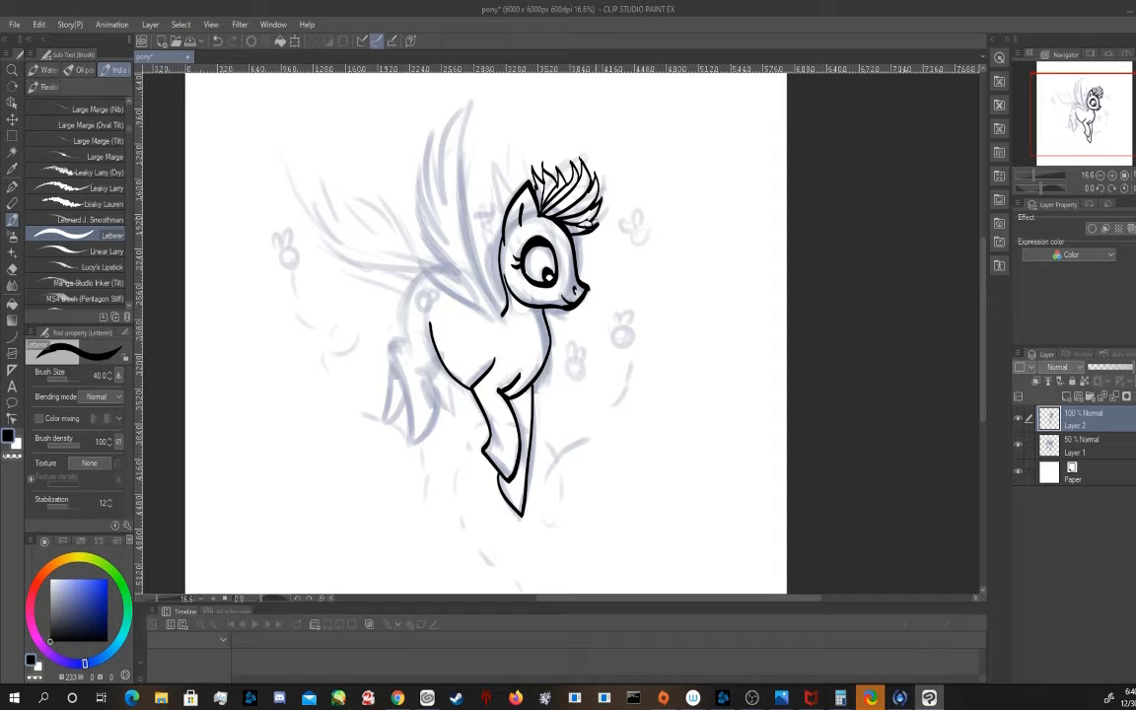
mouse_move(500, 225)
left_mouse_down()
mouse_move(484, 233)
mouse_move(485, 272)
left_mouse_up()
left_click_drag(501, 274, 491, 294)
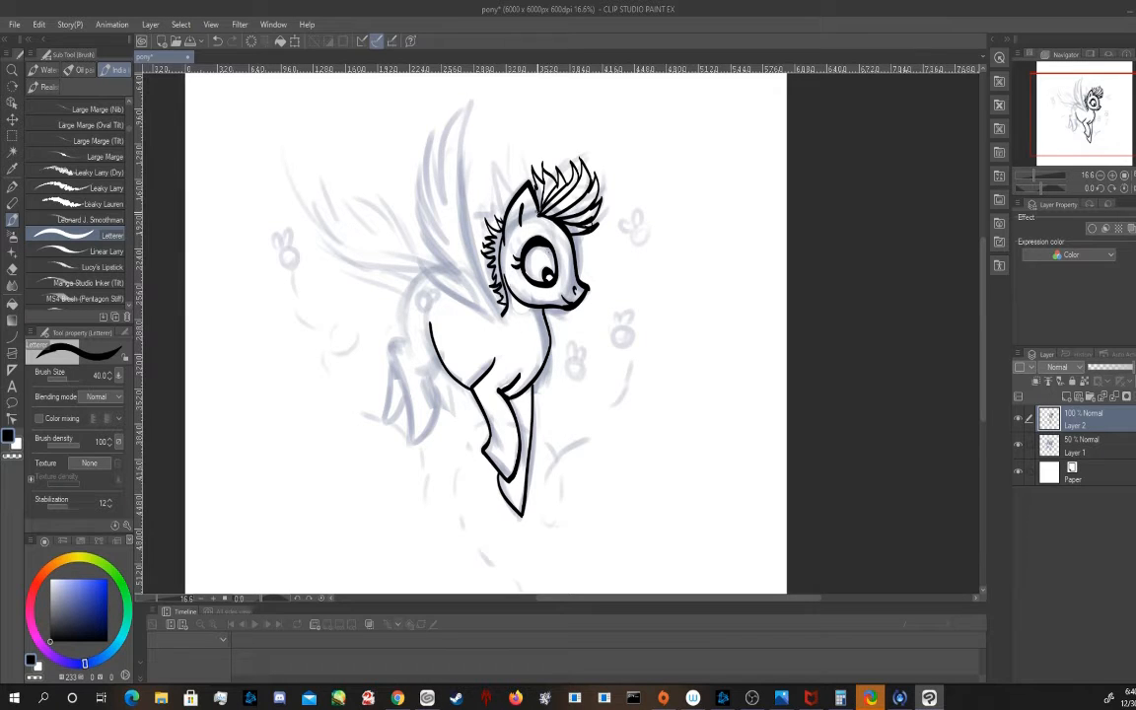
Ink the rump and both hind legs over the sketch
mouse_move(412, 286)
left_mouse_down()
mouse_move(389, 349)
mouse_move(410, 442)
left_mouse_up()
mouse_move(410, 442)
left_mouse_down()
mouse_move(435, 427)
mouse_move(422, 371)
mouse_move(440, 356)
mouse_move(383, 410)
mouse_move(394, 425)
left_mouse_up()
left_click_drag(394, 425, 405, 393)
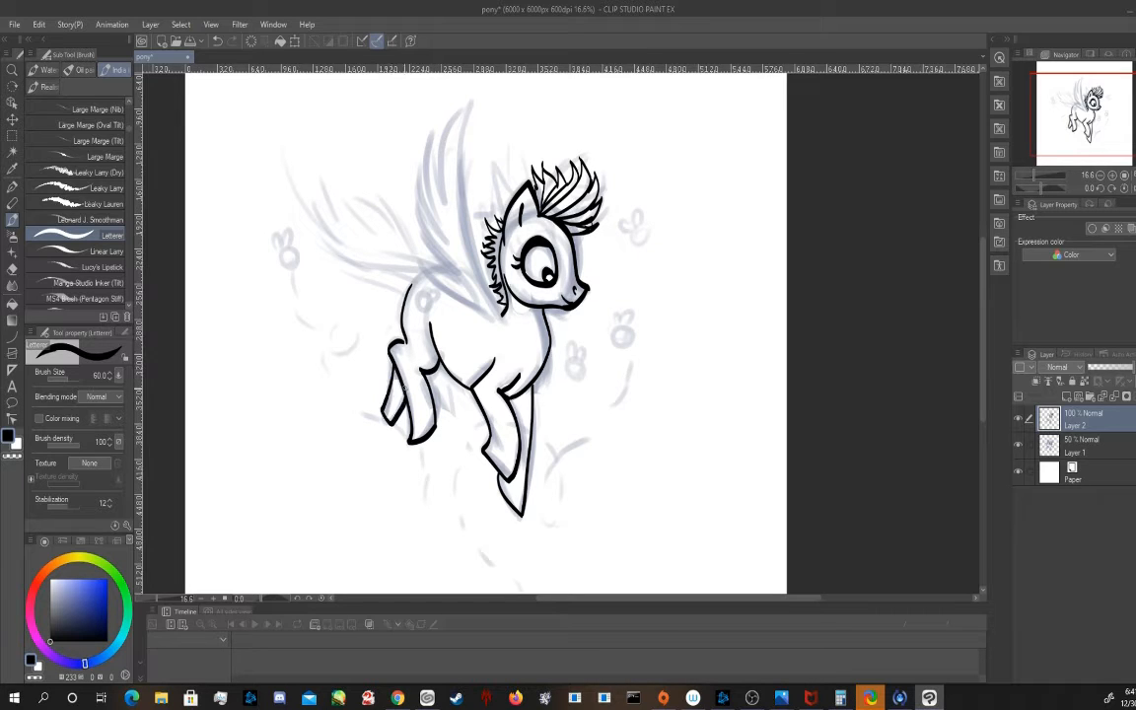
Ink the feathered near wing and the far wing at brush size 60, closing the rump line at the tail base
mouse_move(504, 314)
left_mouse_down()
mouse_move(465, 200)
mouse_move(473, 104)
mouse_move(423, 259)
left_mouse_up()
mouse_move(423, 259)
left_mouse_down()
mouse_move(469, 287)
mouse_move(420, 203)
left_mouse_up()
mouse_move(420, 203)
left_mouse_down()
mouse_move(448, 243)
mouse_move(426, 148)
mouse_move(473, 105)
left_mouse_up()
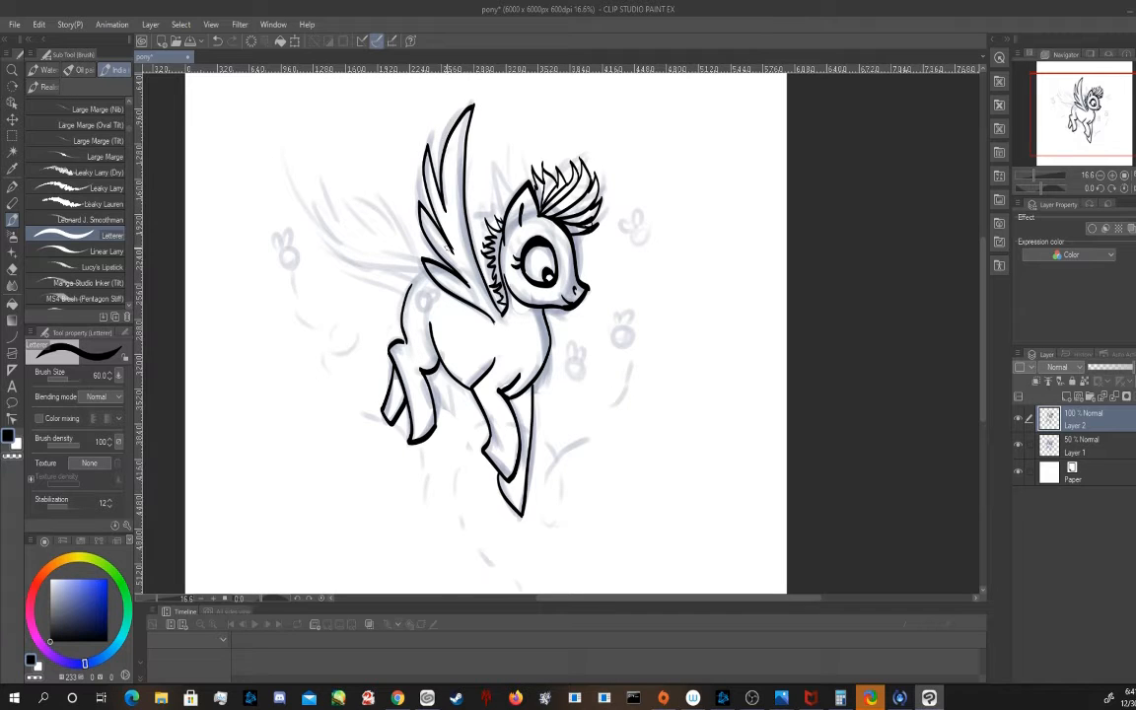
left_click_drag(413, 281, 426, 270)
mouse_move(495, 230)
left_mouse_down()
mouse_move(482, 134)
mouse_move(513, 193)
left_mouse_up()
left_click_drag(493, 264, 487, 288)
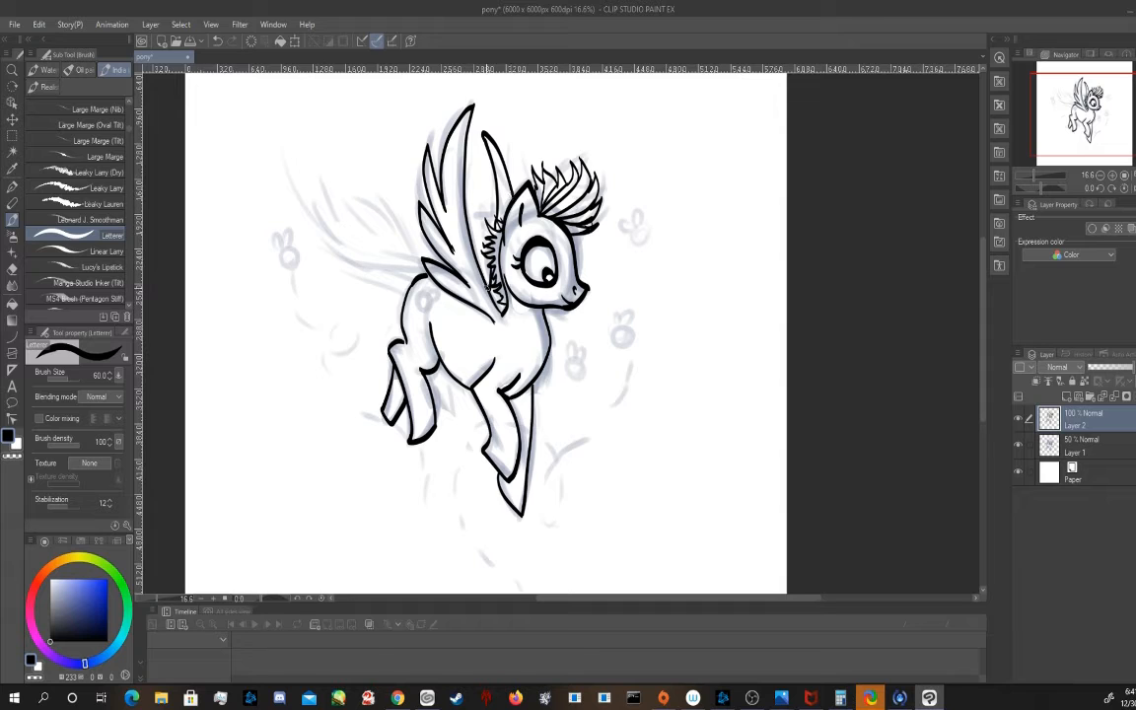
Ink the spiky, flame-shaped tail behind the rump at brush size 40
mouse_move(407, 281)
left_mouse_down()
mouse_move(382, 258)
mouse_move(350, 242)
mouse_move(354, 215)
mouse_move(342, 198)
mouse_move(413, 235)
mouse_move(418, 266)
mouse_move(372, 255)
left_mouse_up()
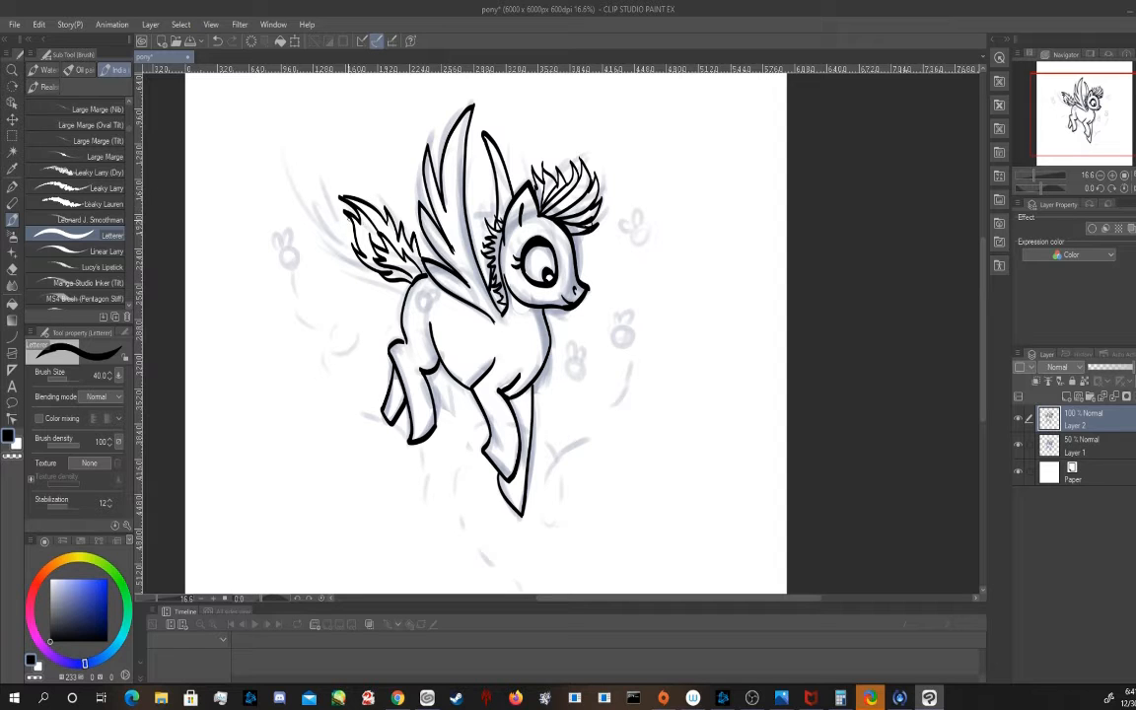
left_click_drag(345, 200, 372, 249)
Draw a cutie mark of two bees, a heart and a dashed arc at brush size 17, and add tail strands at size 25
scroll(426, 299, "up", 2)
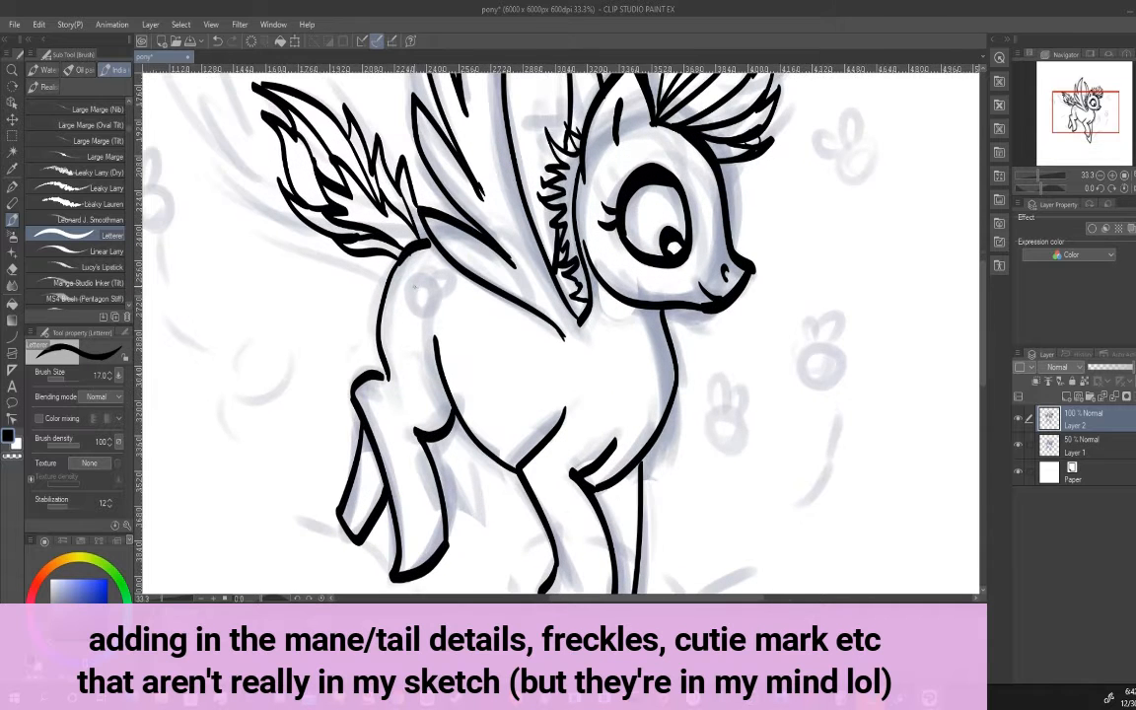
mouse_move(404, 285)
left_mouse_down()
mouse_move(451, 301)
mouse_move(444, 290)
mouse_move(414, 322)
mouse_move(441, 323)
mouse_move(458, 303)
mouse_move(427, 289)
left_mouse_up()
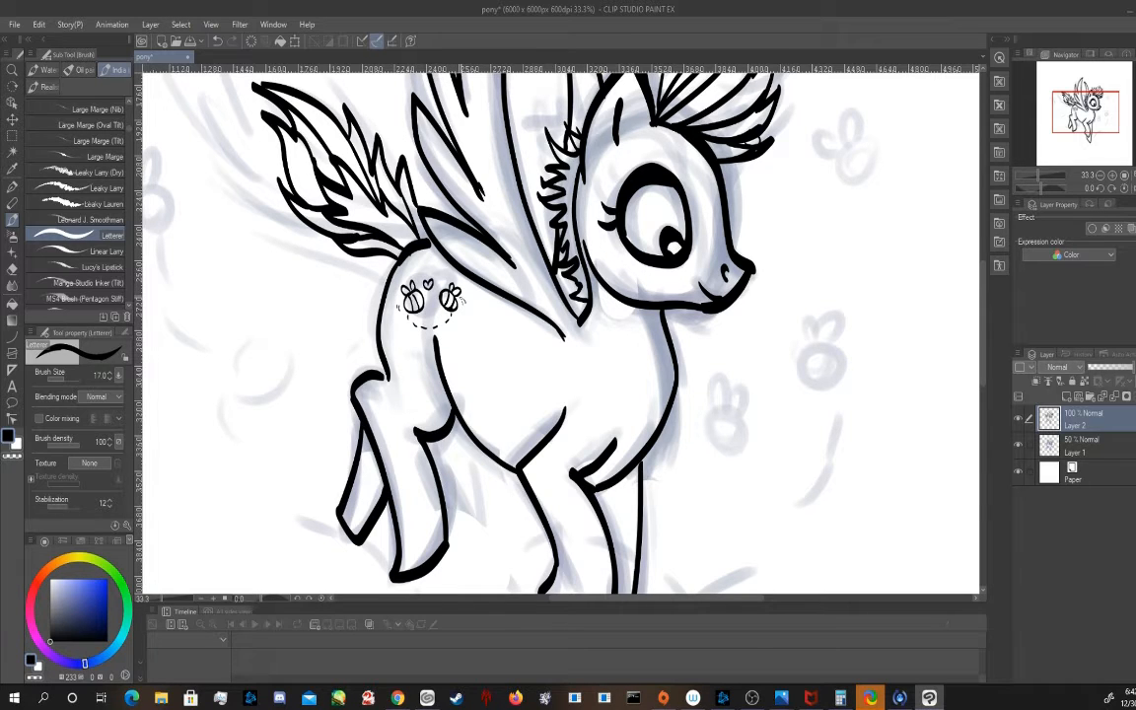
key("bracketright")
key("bracketright")
left_click_drag(318, 178, 369, 220)
Ink two small striped bees with wings in front of the pony's chest
scroll(592, 288, "down", 6)
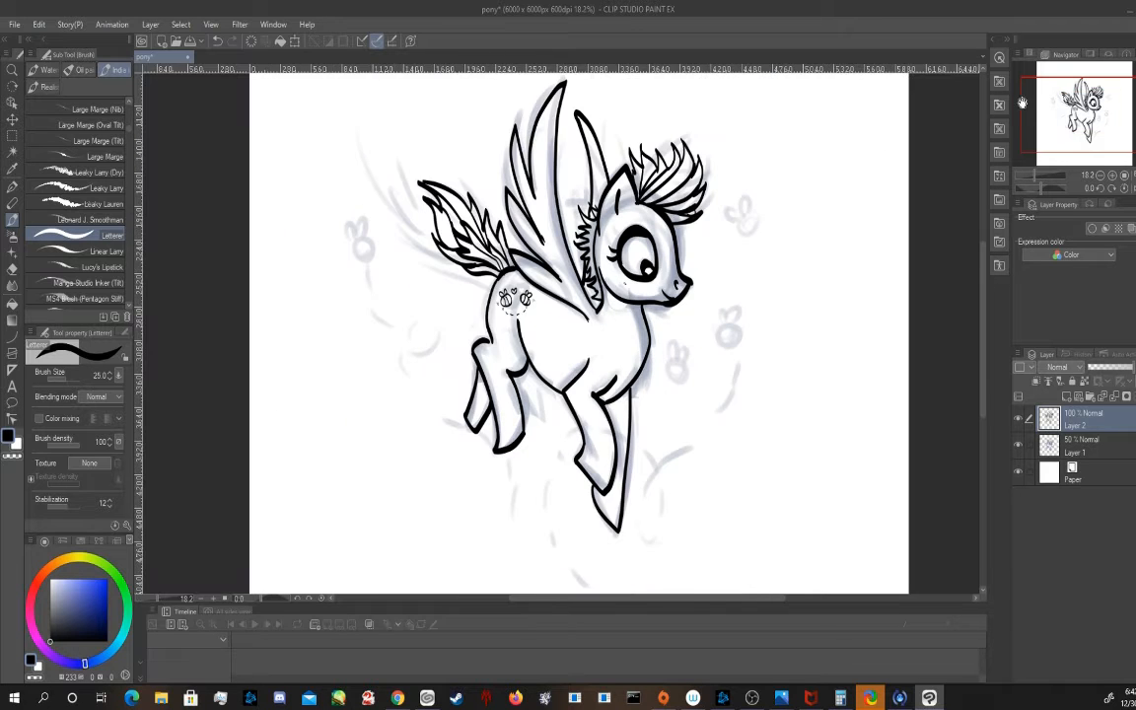
left_click_drag(1066, 120, 1104, 126)
scroll(542, 188, "up", 4)
left_click_drag(618, 246, 619, 271)
left_click_drag(627, 248, 627, 269)
left_click_drag(618, 245, 629, 243)
left_click_drag(541, 301, 555, 316)
left_click_drag(539, 300, 543, 285)
Draw a dashed flight trail from the upper chest bee, curving through a small loop and down toward the front hooves
mouse_move(622, 348)
left_mouse_down()
mouse_move(568, 419)
mouse_move(602, 421)
mouse_move(572, 402)
mouse_move(548, 429)
left_mouse_up()
left_click_drag(537, 509, 534, 521)
left_click_drag(532, 530, 529, 542)
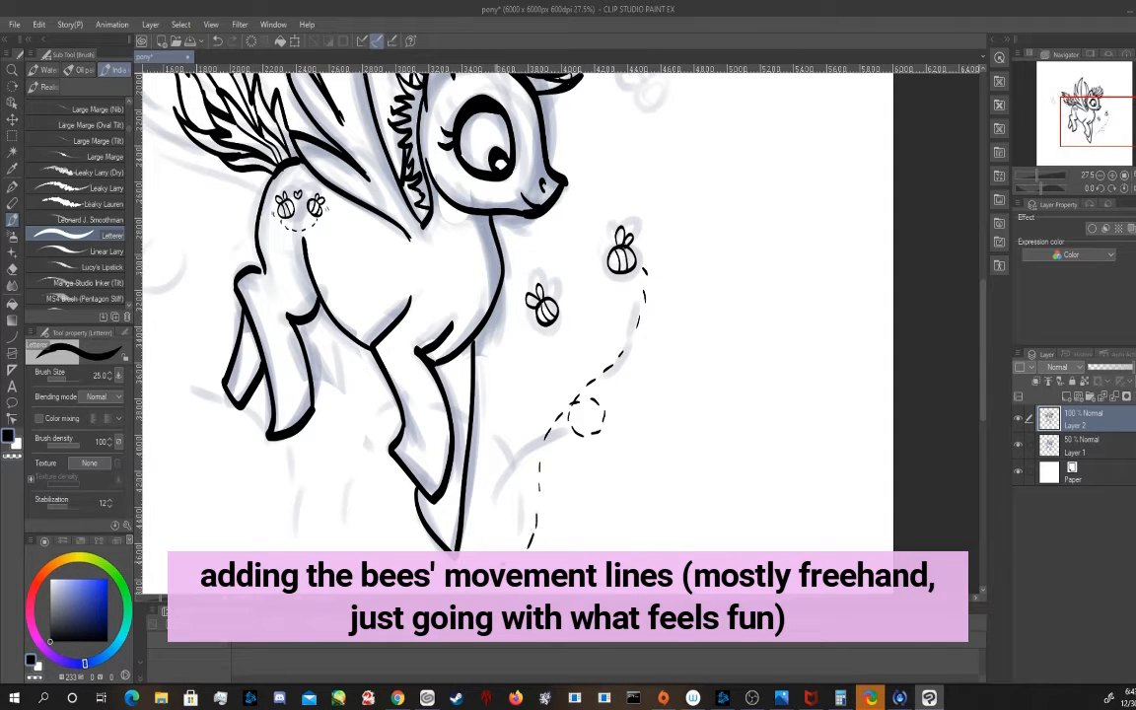
Extend the dashed flight trails with loops beside the front hooves, a trail for the lower bee and an arc across the front legs
mouse_move(519, 487)
left_mouse_down()
mouse_move(549, 522)
mouse_move(507, 509)
left_mouse_up()
left_click_drag(507, 507, 502, 457)
left_click_drag(500, 451, 494, 438)
left_click_drag(490, 432, 479, 422)
left_click_drag(390, 416, 381, 427)
left_click_drag(376, 434, 368, 447)
left_click_drag(364, 455, 359, 470)
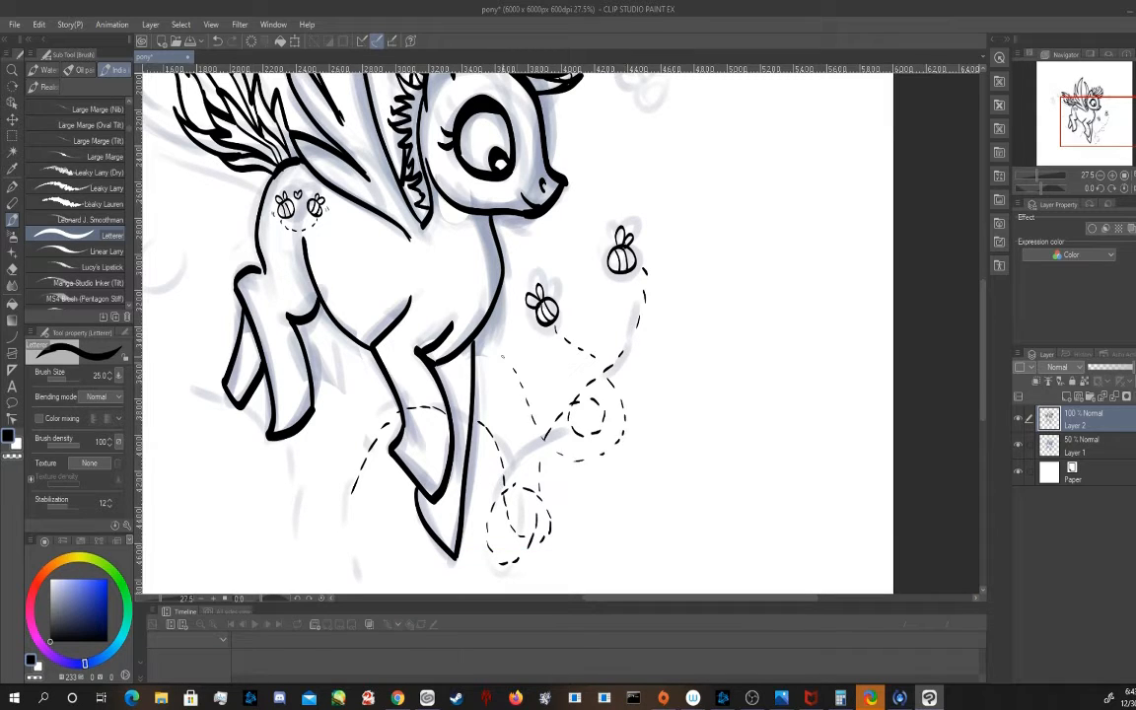
Ink a third bee in front of the pony's face with a looping dashed trail leading to the muzzle
left_click_drag(471, 345, 478, 459)
left_click_drag(645, 200, 646, 218)
mouse_move(654, 200)
left_mouse_down()
mouse_move(655, 218)
mouse_move(649, 198)
left_mouse_up()
left_click_drag(652, 197, 655, 198)
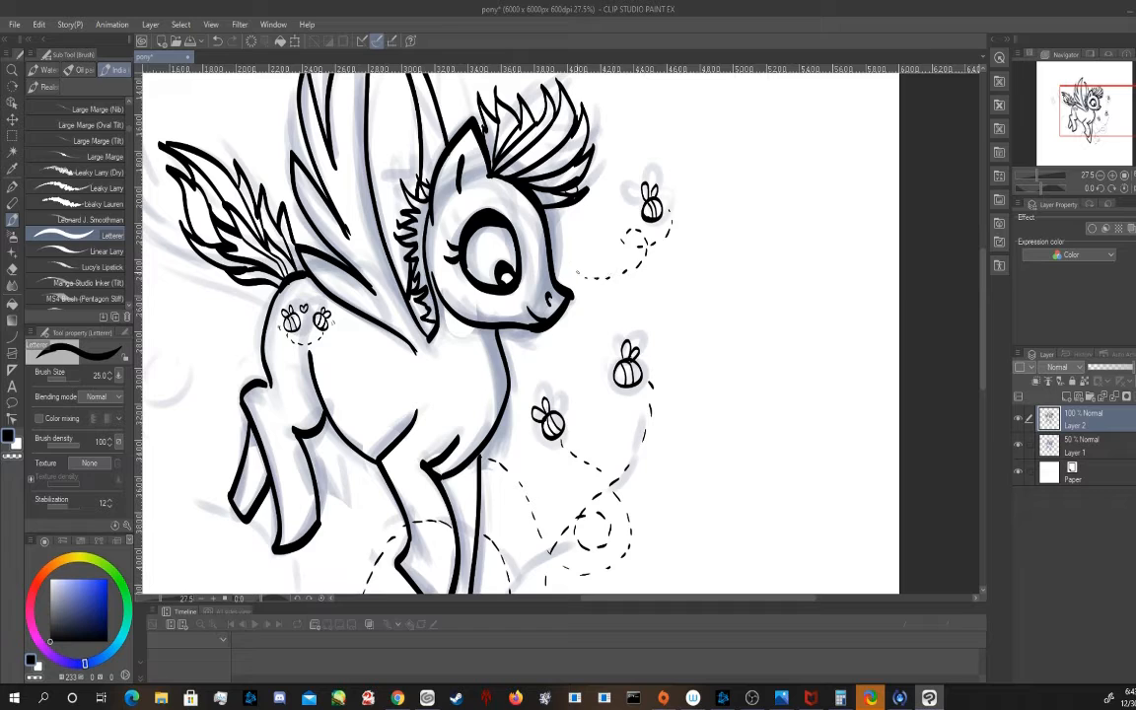
Continue the dashed flight trail behind the front hooves with a loop and a tail running toward the hind legs
left_click_drag(554, 199, 627, 126)
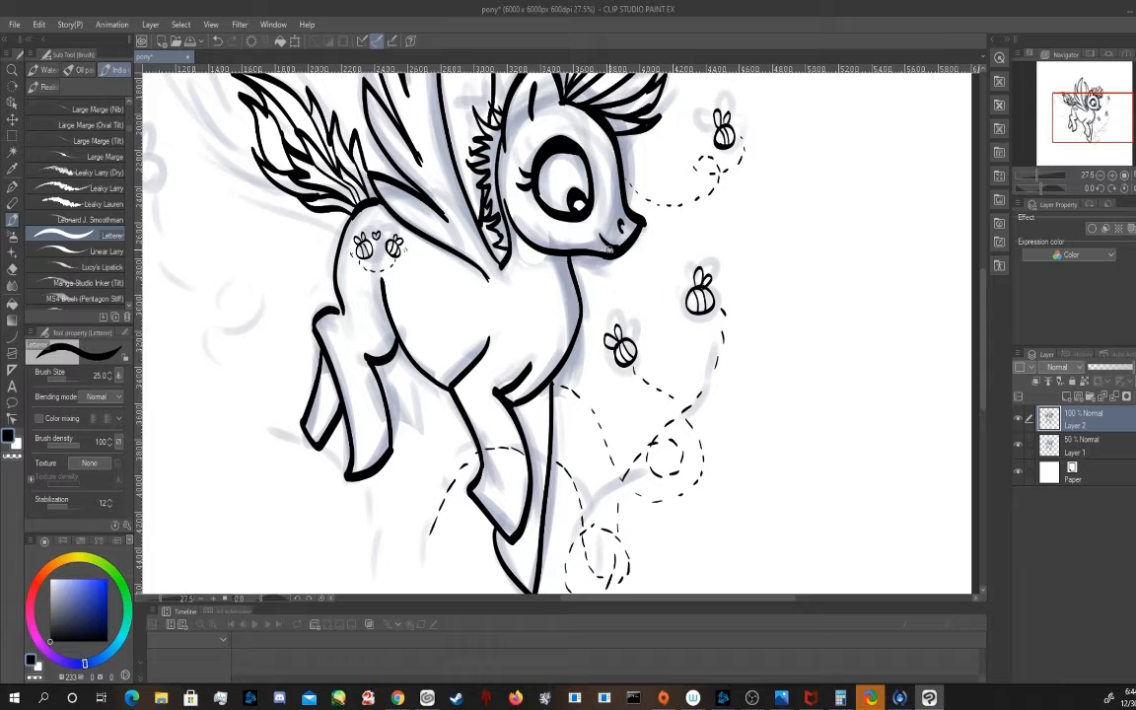
scroll(467, 335, "down", 4)
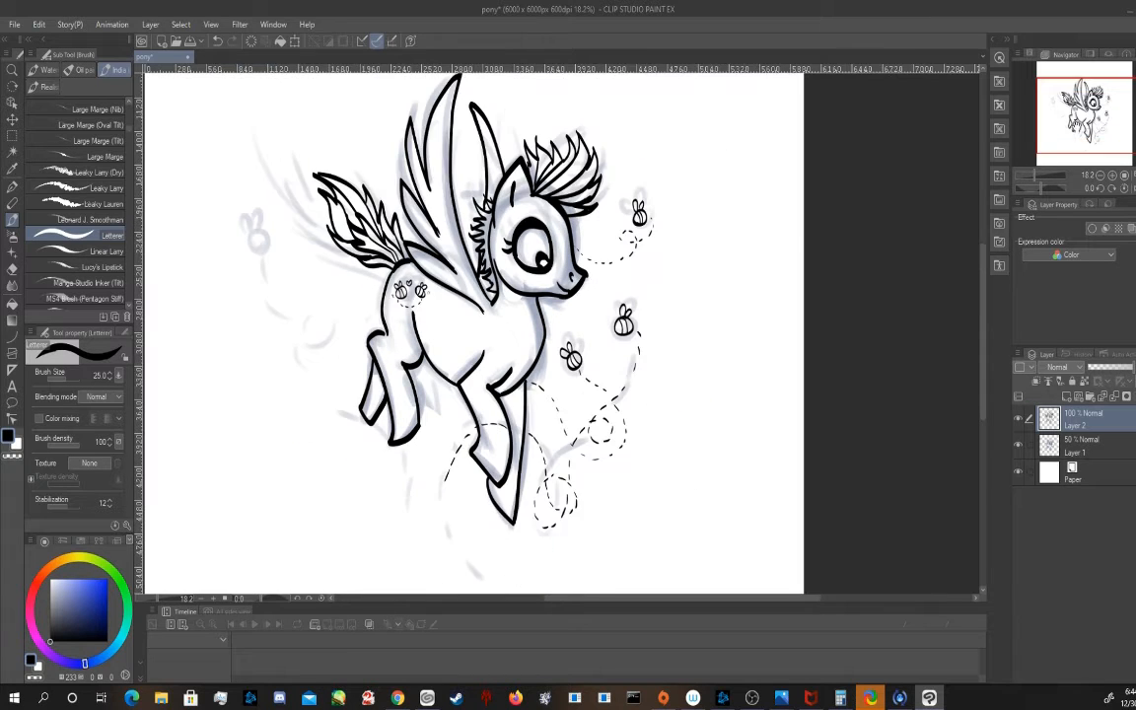
scroll(434, 492, "up", 3)
left_click_drag(433, 492, 414, 386)
left_click_drag(434, 434, 439, 387)
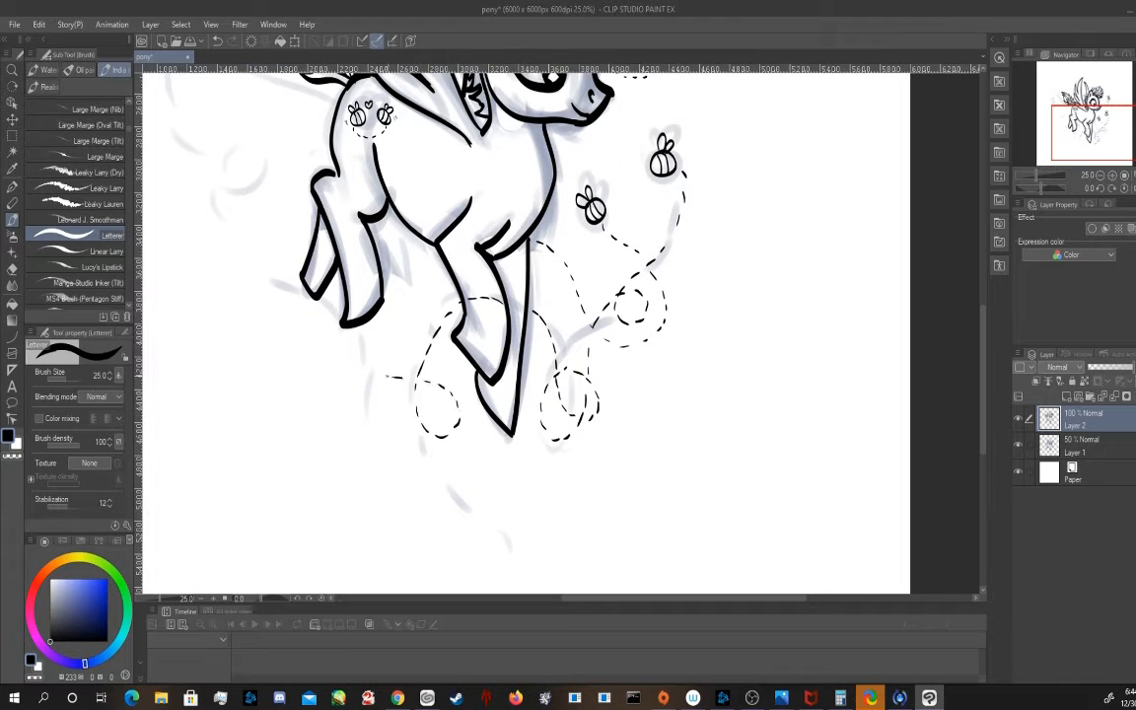
Ink a fourth striped bee behind the pony's tail
left_click_drag(347, 182, 434, 333)
left_click_drag(244, 188, 258, 192)
mouse_move(242, 205)
left_mouse_down()
mouse_move(260, 200)
mouse_move(239, 188)
left_mouse_up()
left_click_drag(246, 187, 251, 185)
Draw a dashed flight trail with two loops beneath the bee behind the tail
left_click_drag(252, 254, 258, 262)
left_click_drag(266, 270, 278, 275)
left_click_drag(284, 273, 294, 266)
left_click_drag(295, 260, 294, 253)
left_click_drag(291, 250, 283, 296)
left_click_drag(290, 300, 301, 302)
left_click_drag(309, 301, 319, 300)
left_click_drag(326, 298, 339, 298)
left_click_drag(339, 353, 332, 351)
left_click_drag(328, 347, 327, 341)
left_click_drag(329, 336, 335, 333)
Extend the rear bee's dashed trail in black down to the hind hoof and add freckles on both sides of the face
key("x")
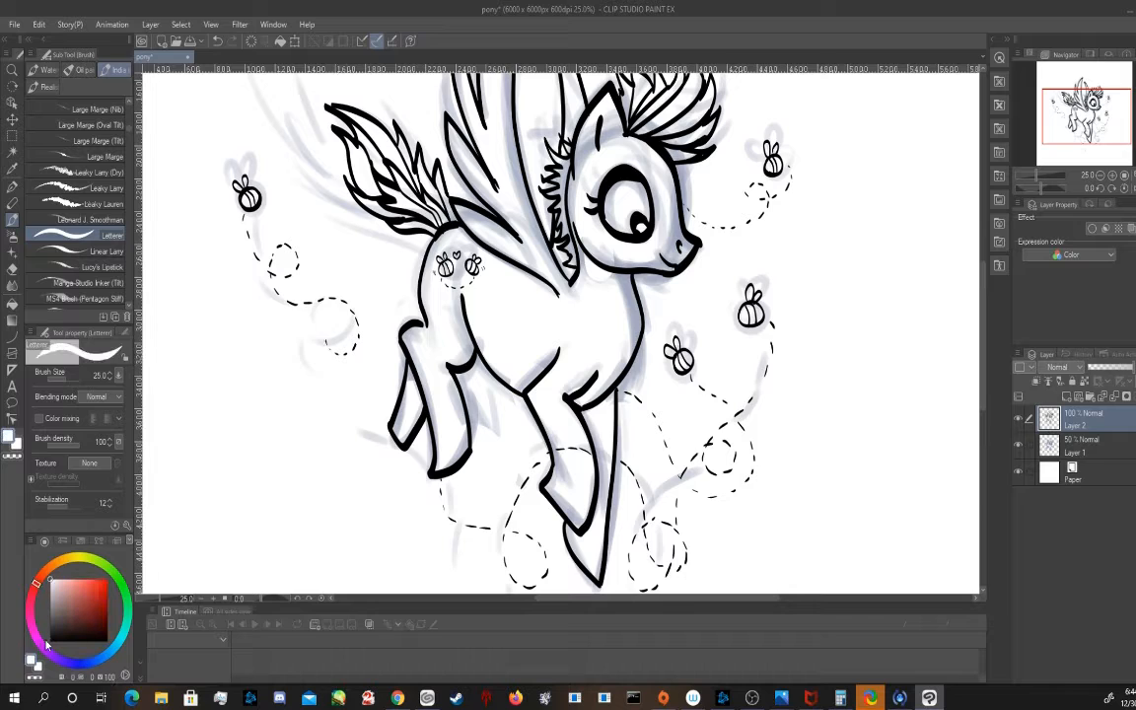
key("x")
left_click_drag(370, 379, 371, 387)
left_click_drag(371, 392, 372, 401)
left_click_drag(371, 407, 373, 416)
left_click_drag(373, 422, 374, 429)
left_click_drag(376, 435, 379, 439)
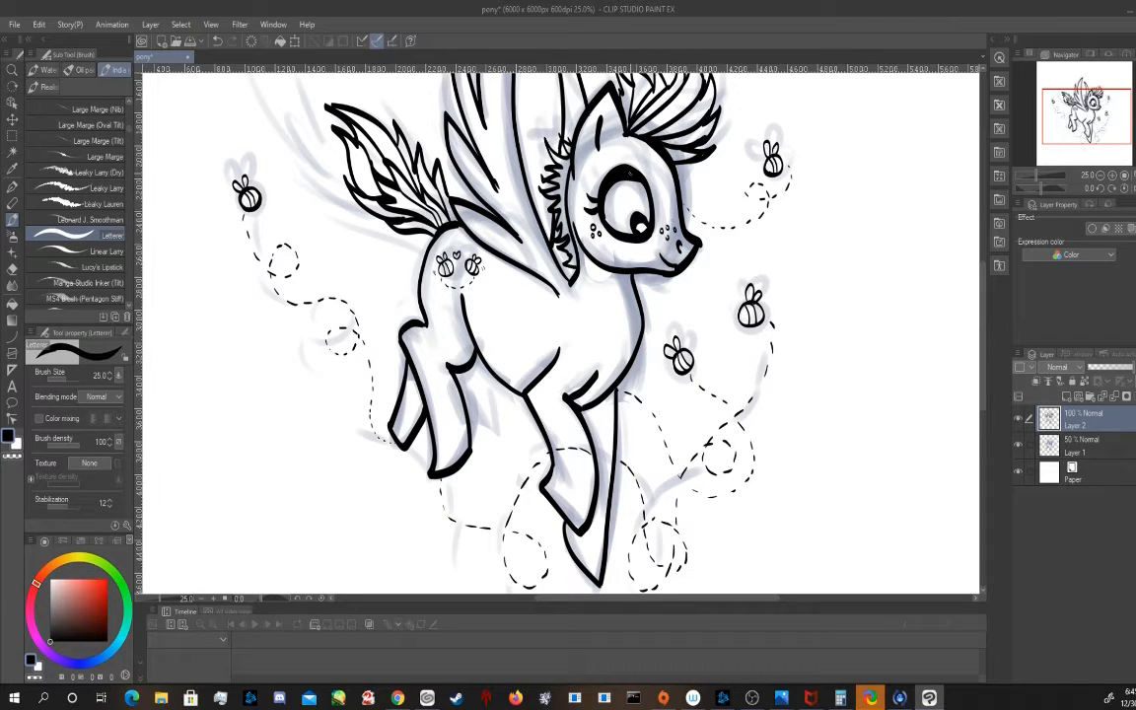
Add small motion marks beside the near wing's feather tips and lengthen the tail tip into a point
scroll(562, 326, "up", 3)
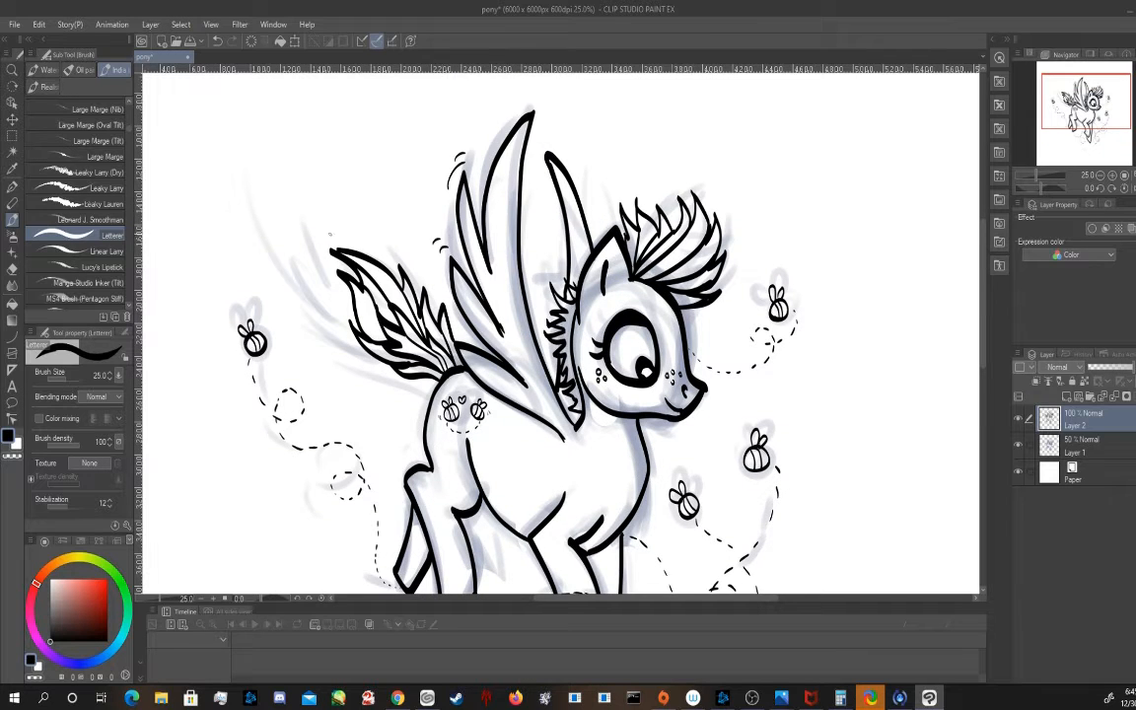
left_click_drag(336, 249, 319, 235)
Set the brush size to 40 and add extra thick strands inside the forelock
key("bracketright")
left_click_drag(625, 211, 634, 270)
left_click_drag(634, 205, 641, 267)
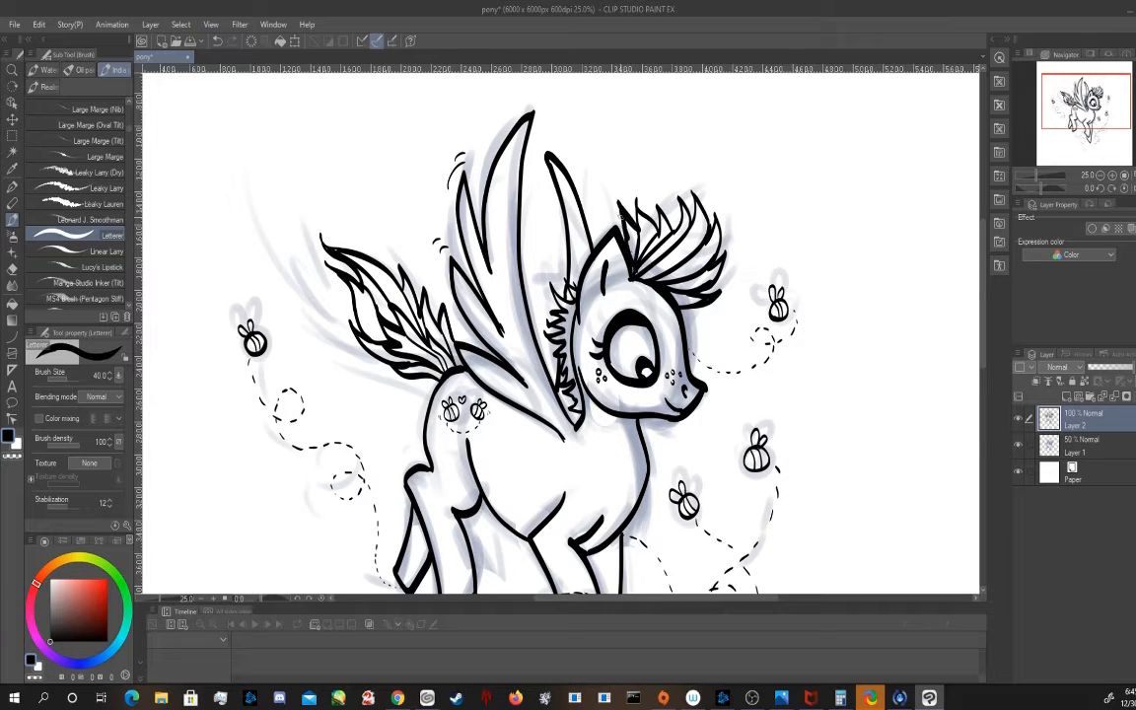
mouse_move(637, 199)
left_mouse_down()
mouse_move(655, 223)
mouse_move(637, 263)
mouse_move(668, 228)
mouse_move(645, 258)
left_mouse_up()
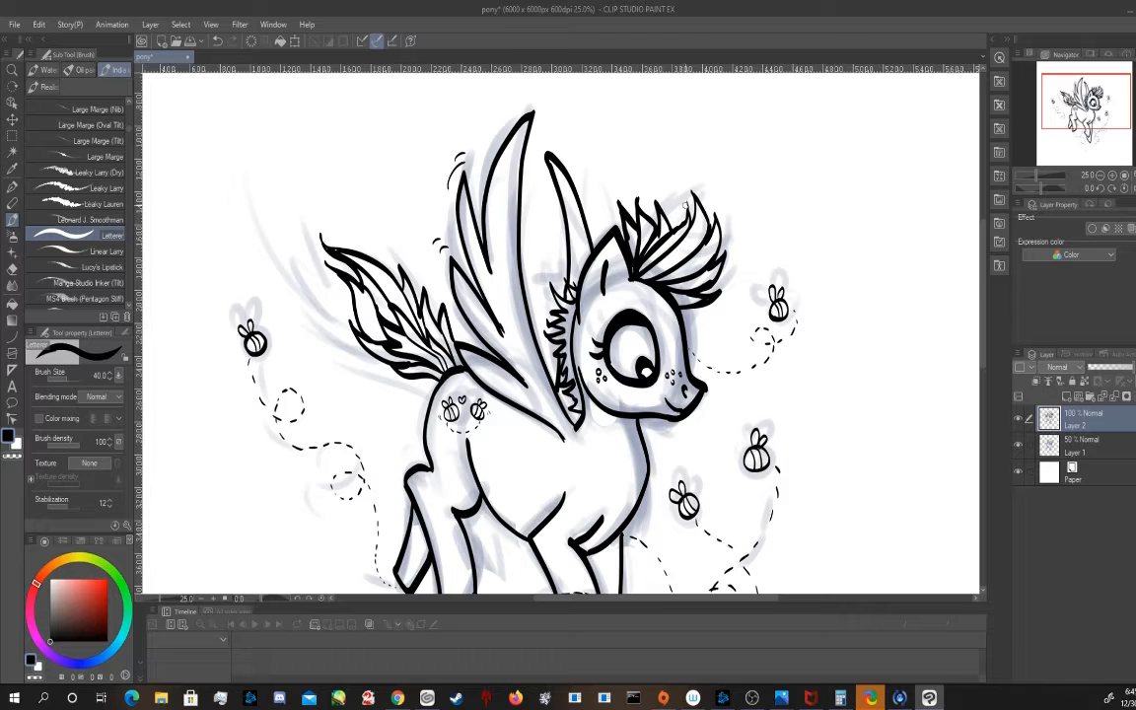
left_click_drag(691, 195, 678, 230)
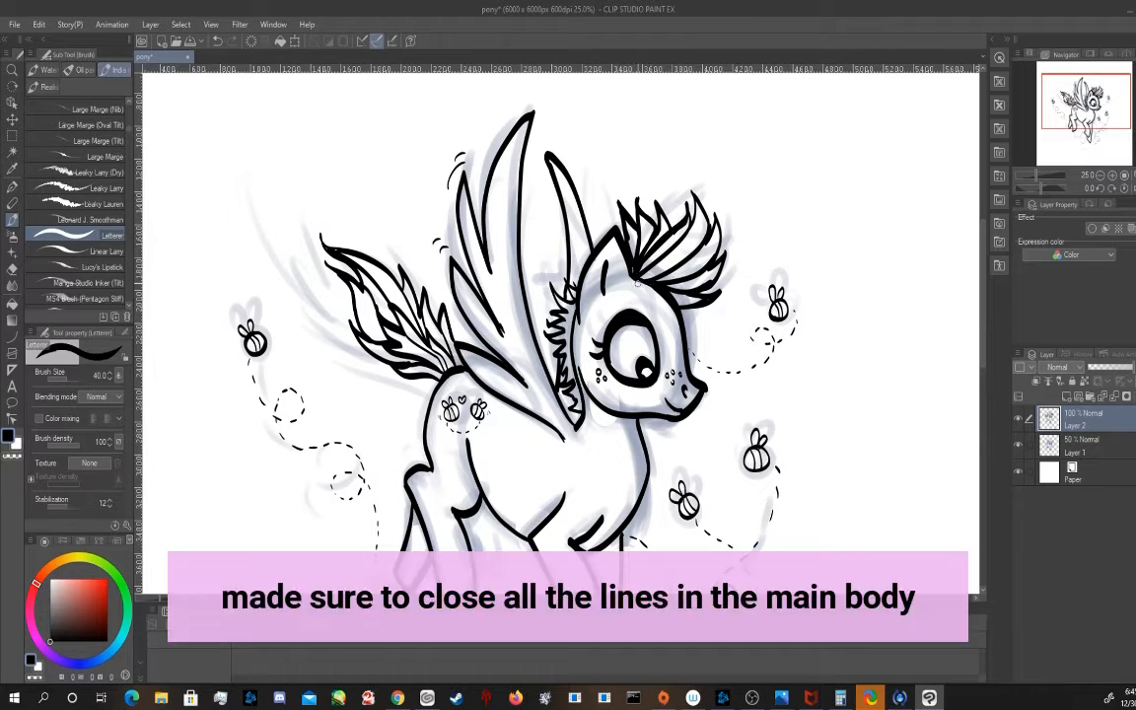
mouse_move(648, 270)
left_mouse_down()
mouse_move(696, 203)
mouse_move(711, 242)
mouse_move(716, 223)
left_mouse_up()
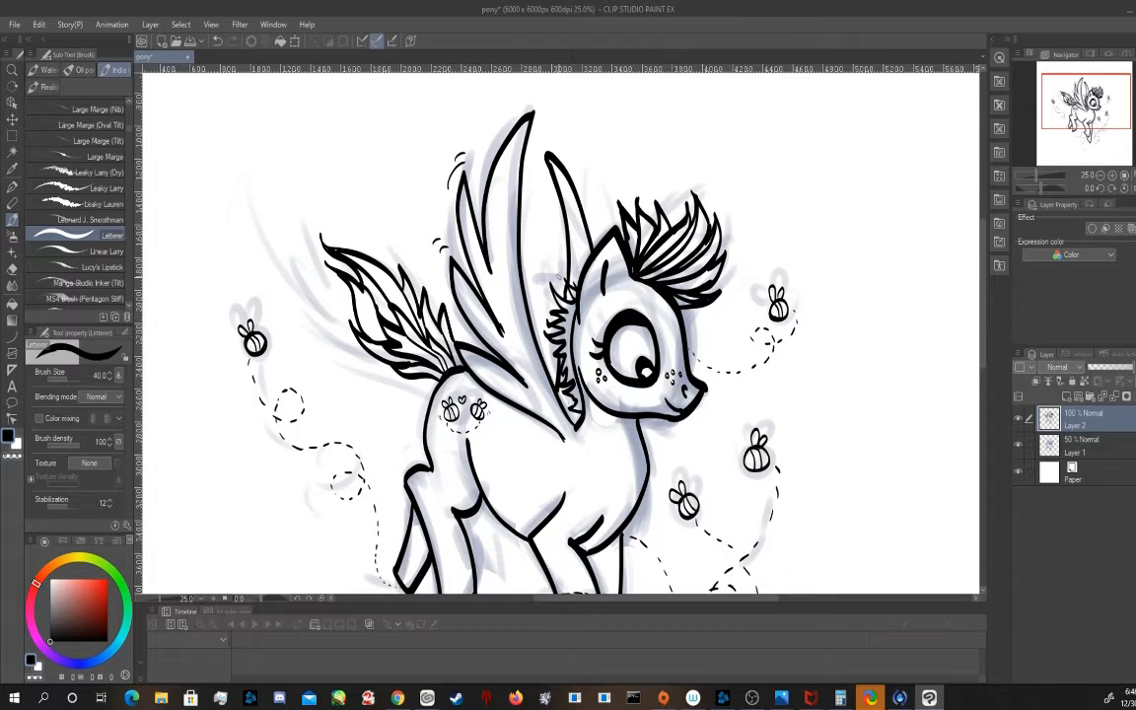
Add a pointed tuft at the top of the neck mane and a small jagged tuft at the wing base
left_click_drag(558, 294, 546, 245)
mouse_move(546, 245)
left_mouse_down()
mouse_move(567, 271)
mouse_move(563, 298)
left_mouse_up()
mouse_move(560, 441)
left_mouse_down()
mouse_move(571, 458)
mouse_move(541, 300)
left_mouse_up()
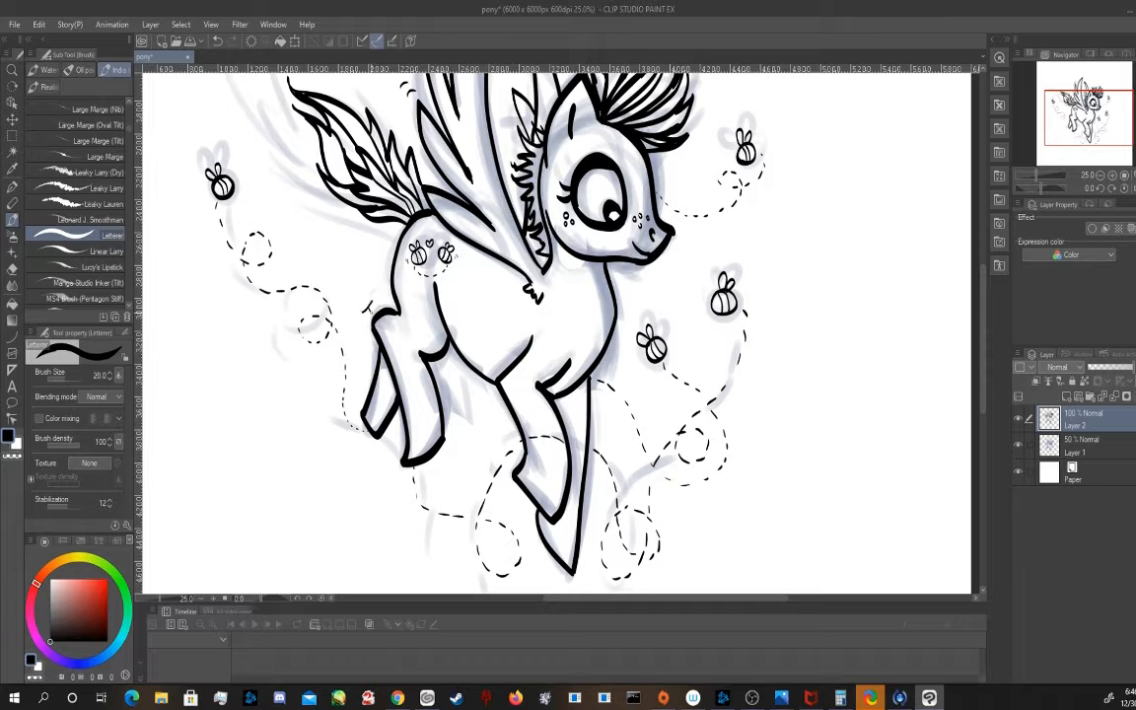
Sign and date the artwork above the hind leg at brush size 20, and save the file
left_click_drag(369, 303, 374, 313)
mouse_move(377, 297)
left_mouse_down()
mouse_move(379, 306)
mouse_move(366, 305)
left_mouse_up()
left_click_drag(365, 295, 372, 289)
key("ctrl+s")
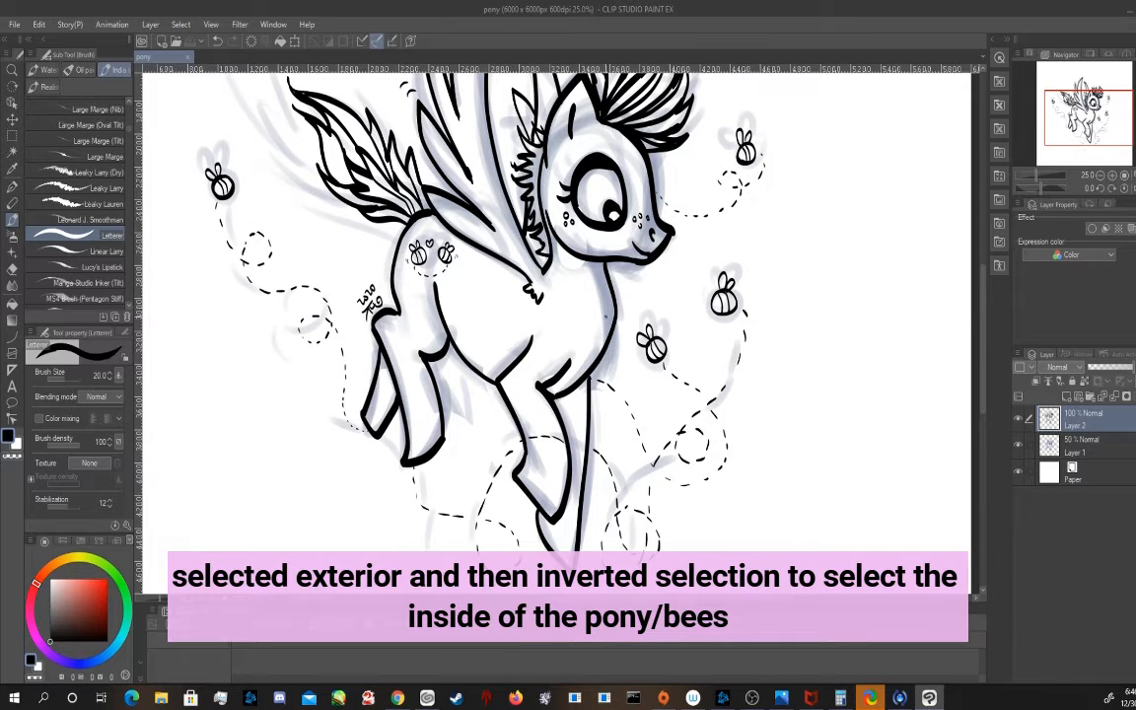
Auto-select the area outside the line art on Layer 2 and invert the selection to cover the pony and bees
scroll(435, 498, "down", 5)
left_click_drag(434, 498, 427, 479)
left_click(12, 152)
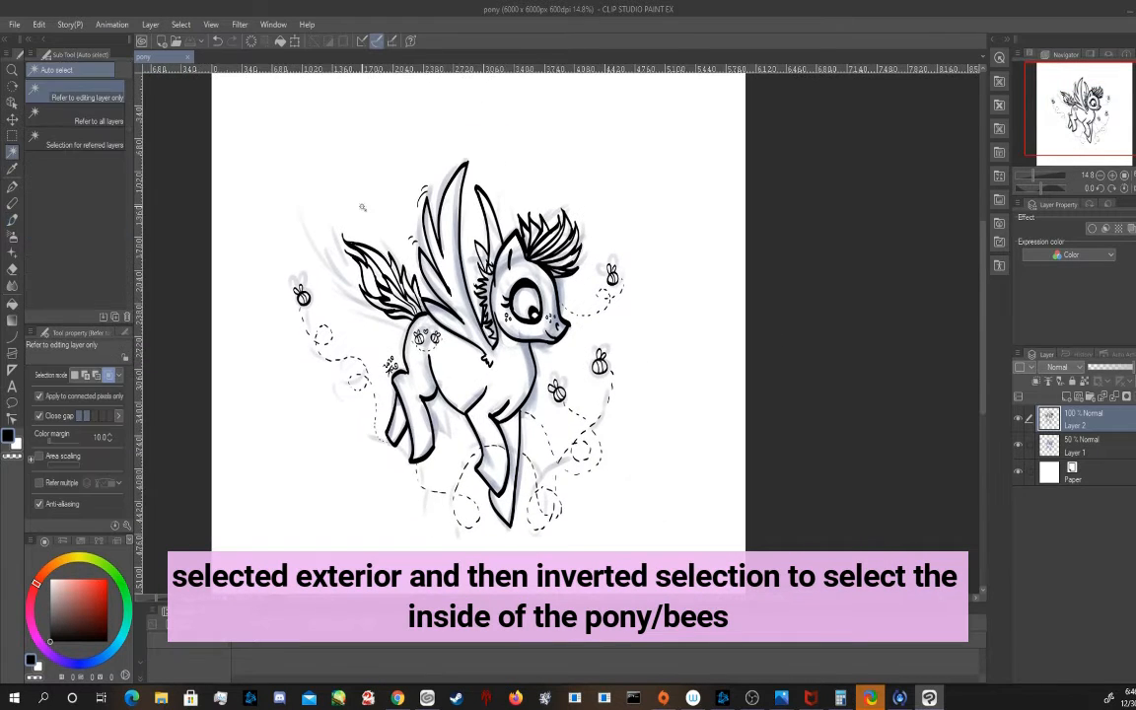
left_click(344, 202)
left_click(181, 24)
left_click(212, 90)
Create a new layer directly above the sketch layer and fill the selection with orange (28, 70, 92)
left_click(1078, 440)
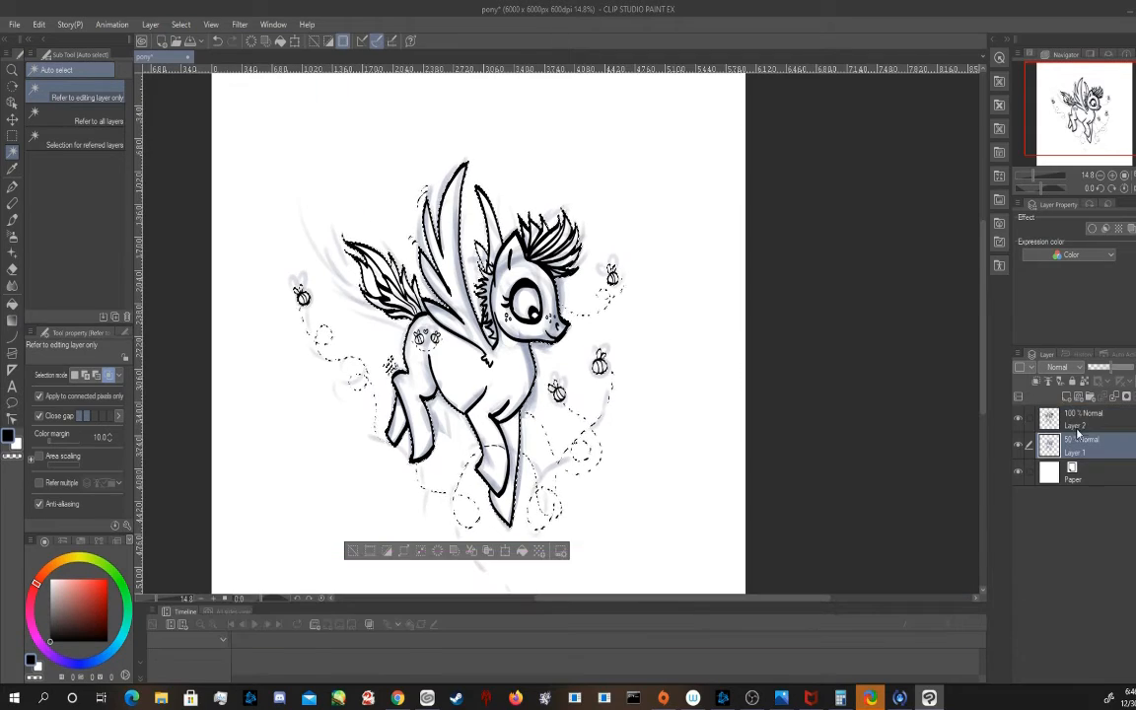
left_click(1066, 397)
left_click(53, 565)
left_click(91, 584)
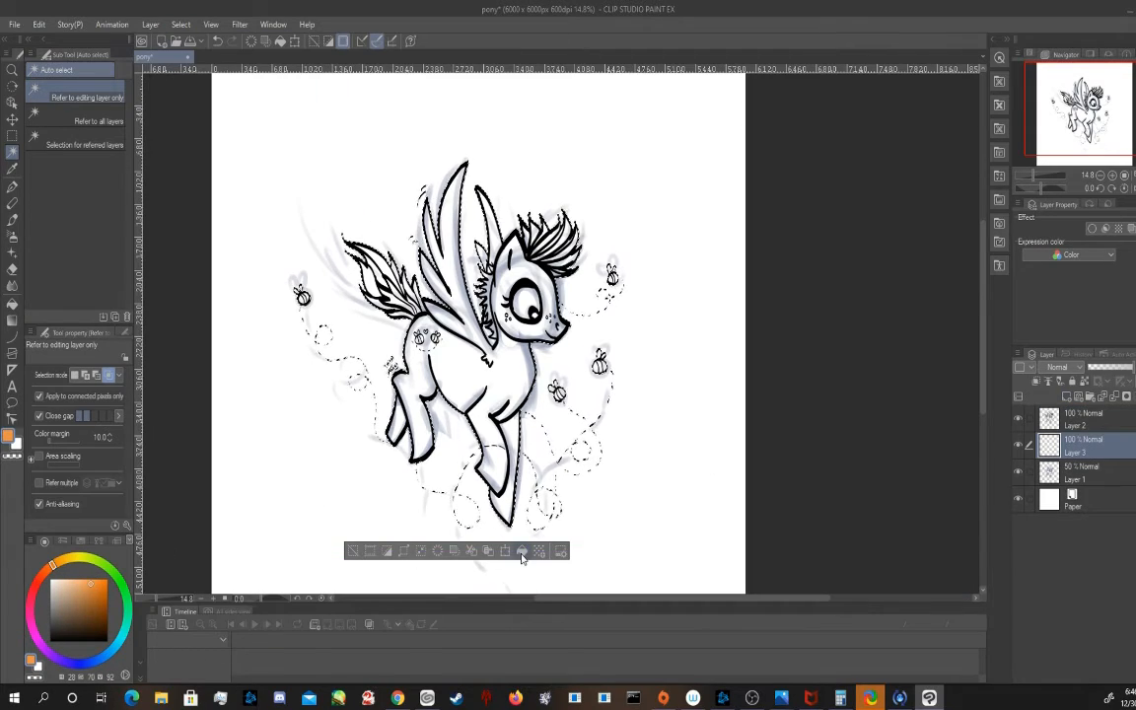
left_click(521, 551)
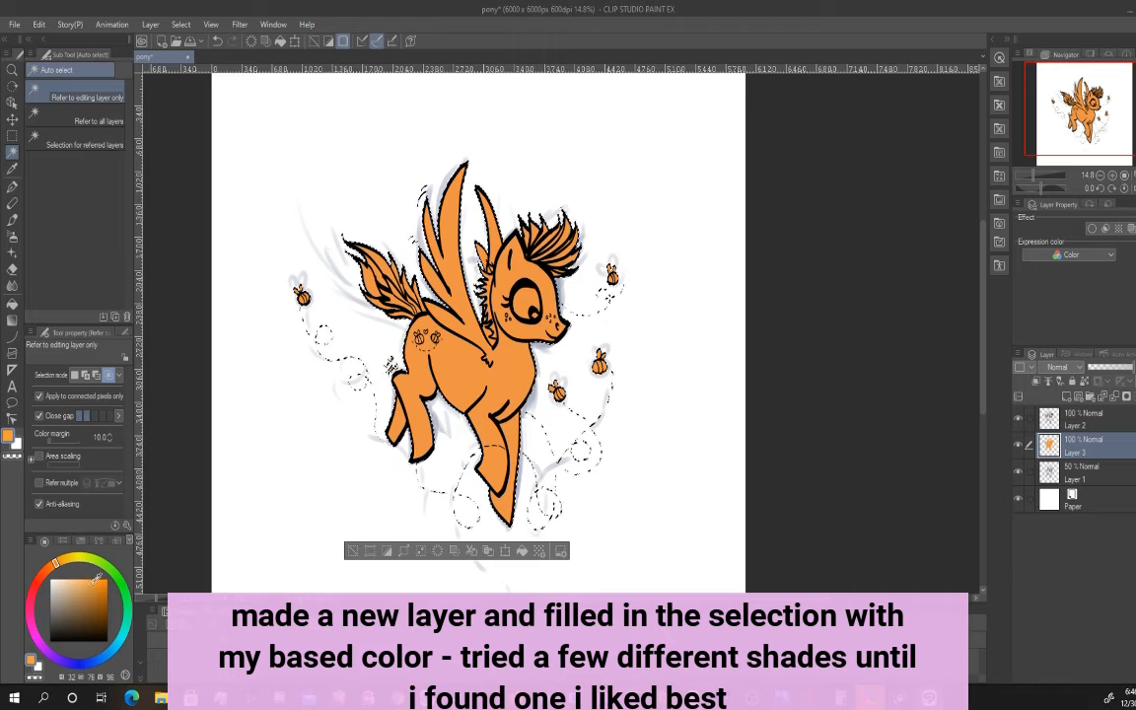
Refill the selection with a lighter orange (32, 62, 97) and clear the selection
left_click(522, 551)
left_click(86, 580)
left_click(521, 552)
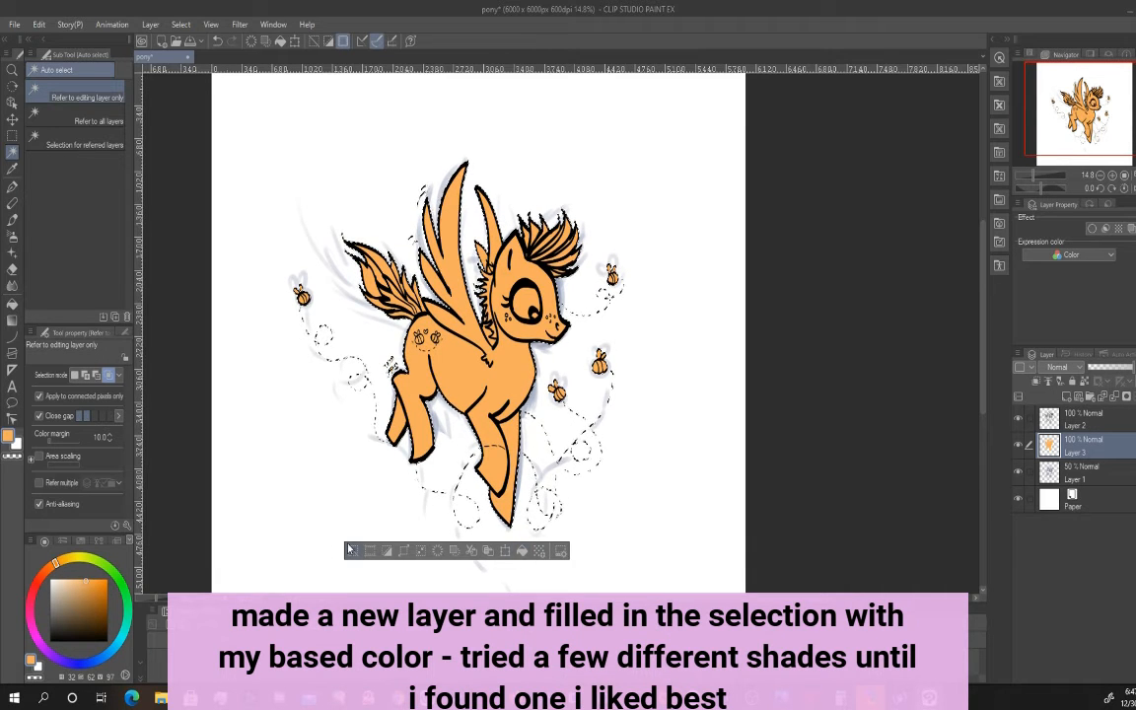
left_click(372, 549)
Lock the transparent pixels of Layer 2 and choose the Brush (Soft) with dark orange (32, 89, 69)
left_click(1086, 426)
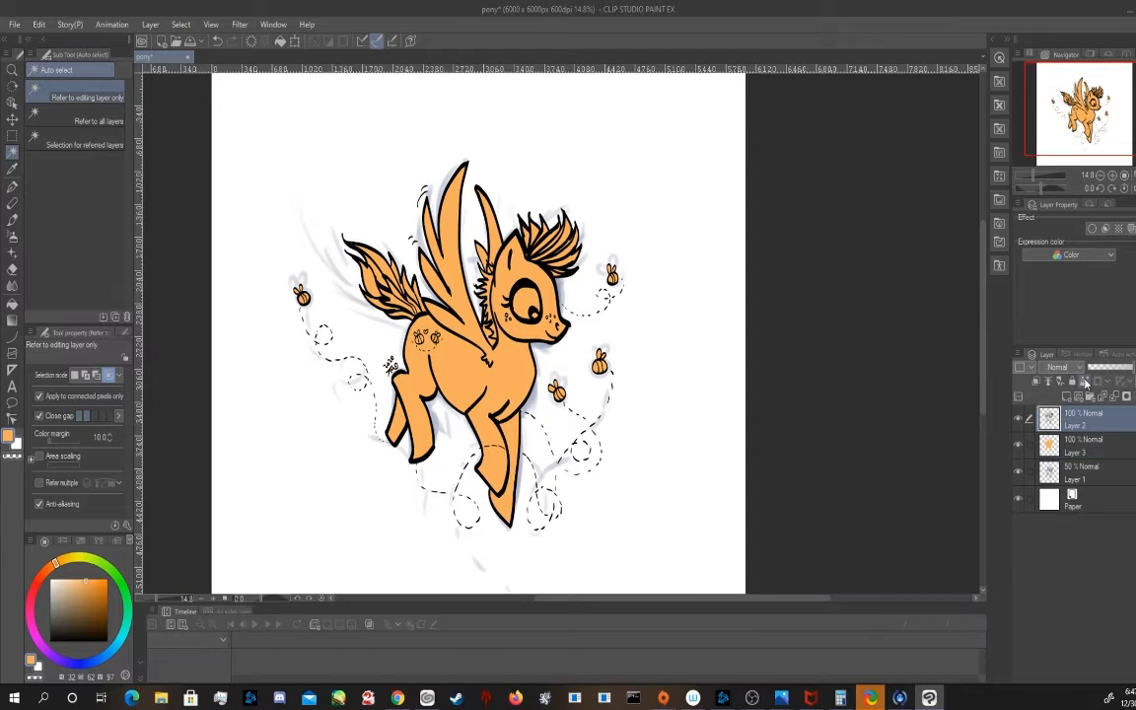
left_click(1085, 380)
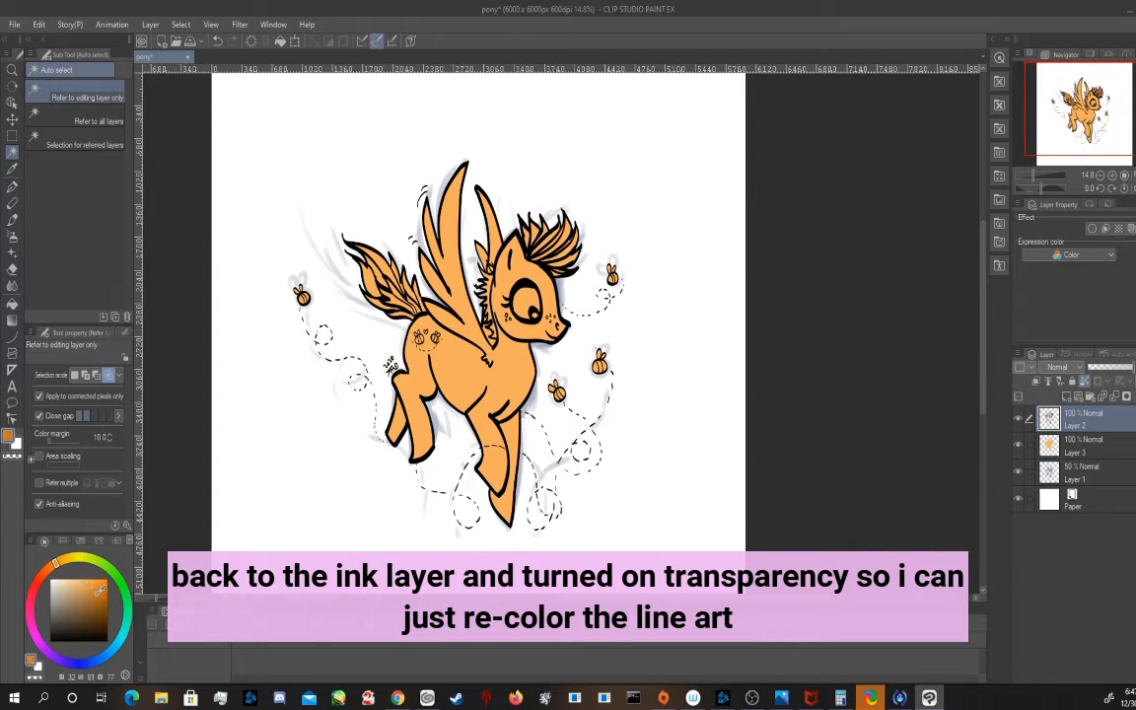
left_click(12, 219)
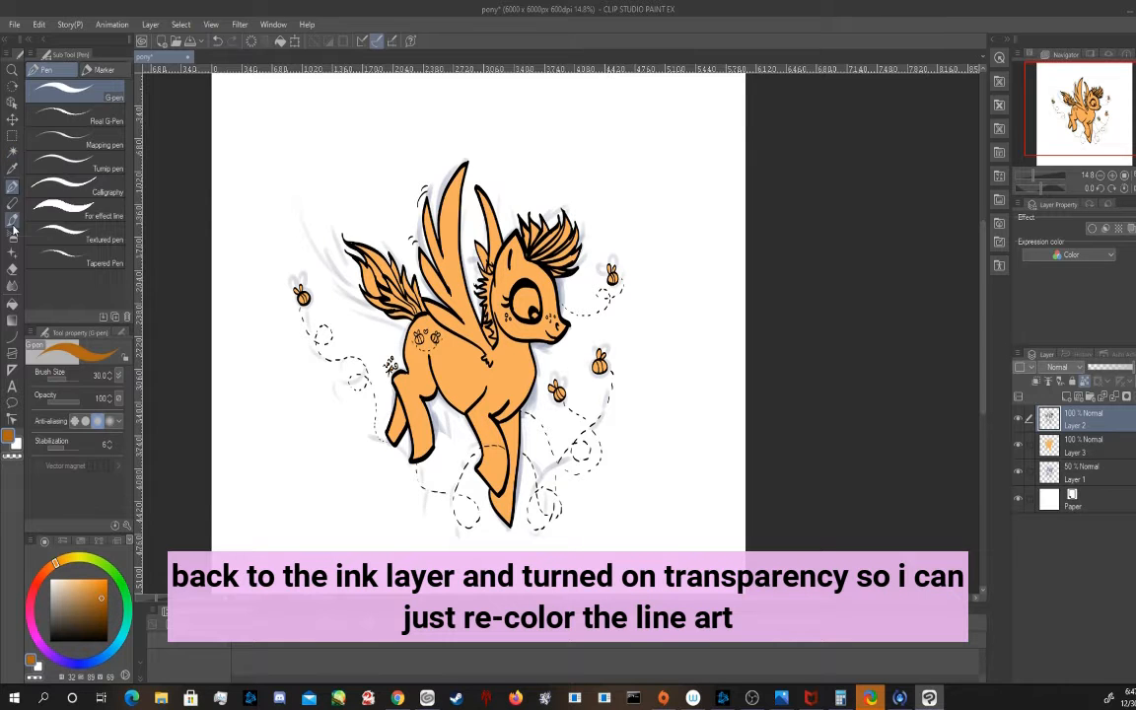
scroll(127, 115, "up", 10)
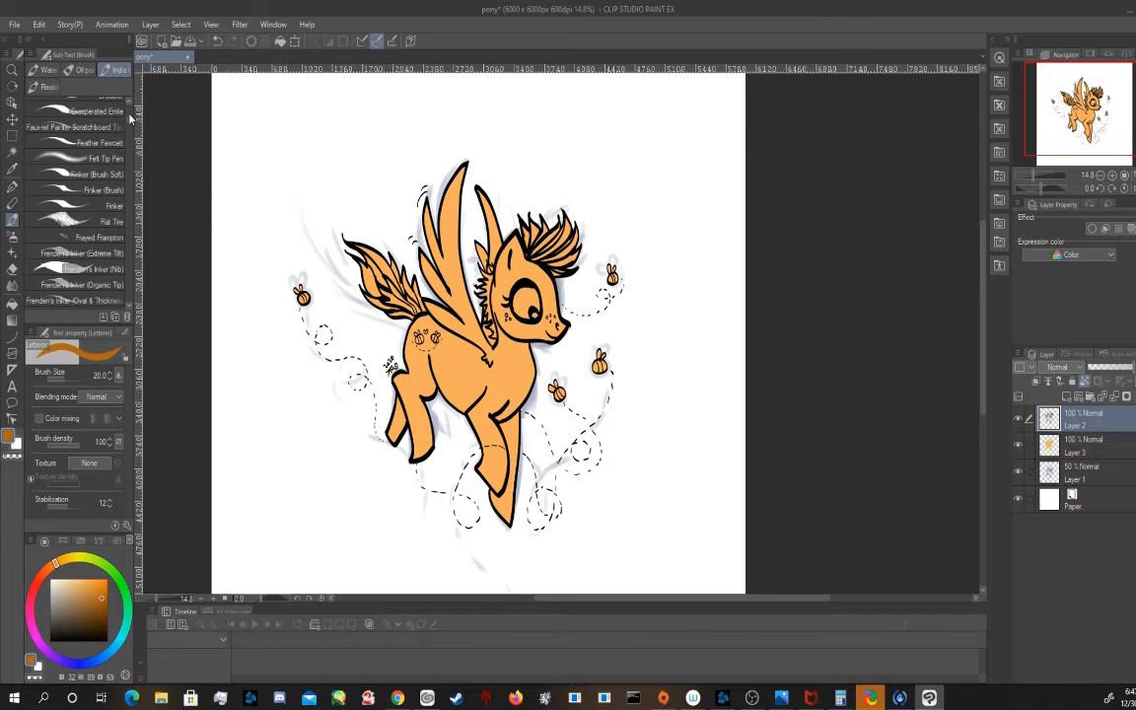
scroll(129, 117, "up", 4)
left_click(92, 193)
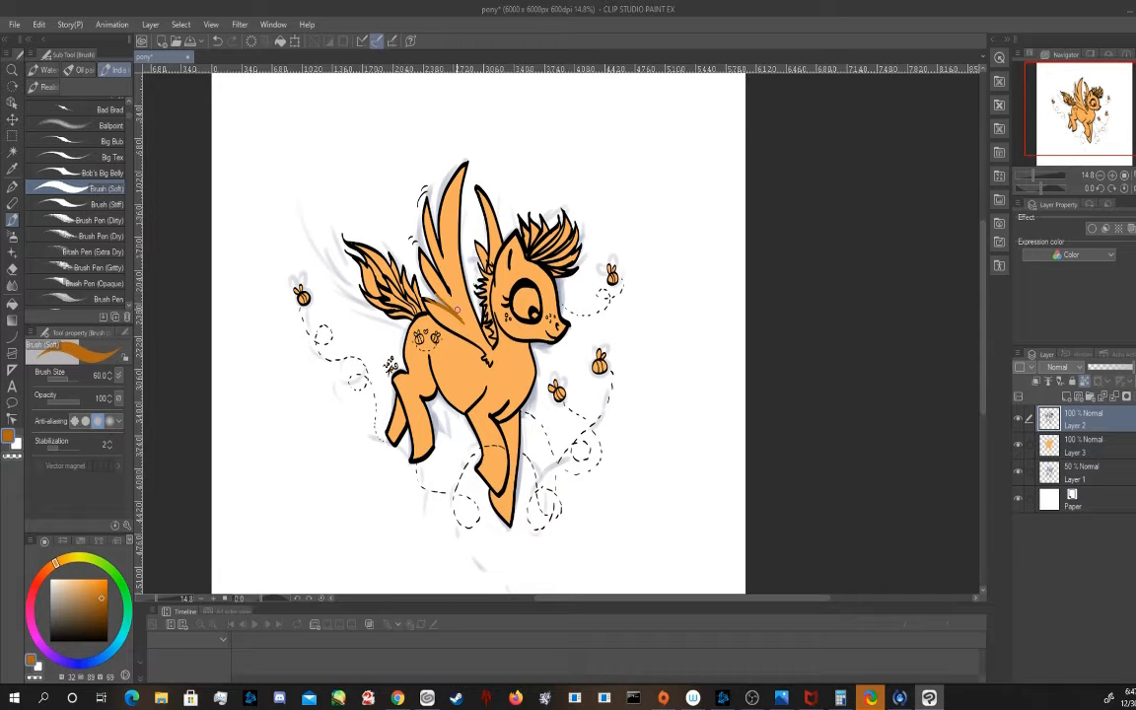
Recolour the line art of the wings, neck fluff, back and hind legs dark orange at brush size 150
key("bracketright")
key("bracketright")
key("bracketright")
mouse_move(487, 359)
left_mouse_down()
mouse_move(426, 311)
mouse_move(445, 292)
mouse_move(428, 174)
mouse_move(461, 168)
mouse_move(454, 243)
mouse_move(482, 327)
mouse_move(469, 176)
left_mouse_up()
mouse_move(478, 237)
left_mouse_down()
mouse_move(483, 267)
mouse_move(479, 190)
mouse_move(489, 301)
mouse_move(474, 276)
left_mouse_up()
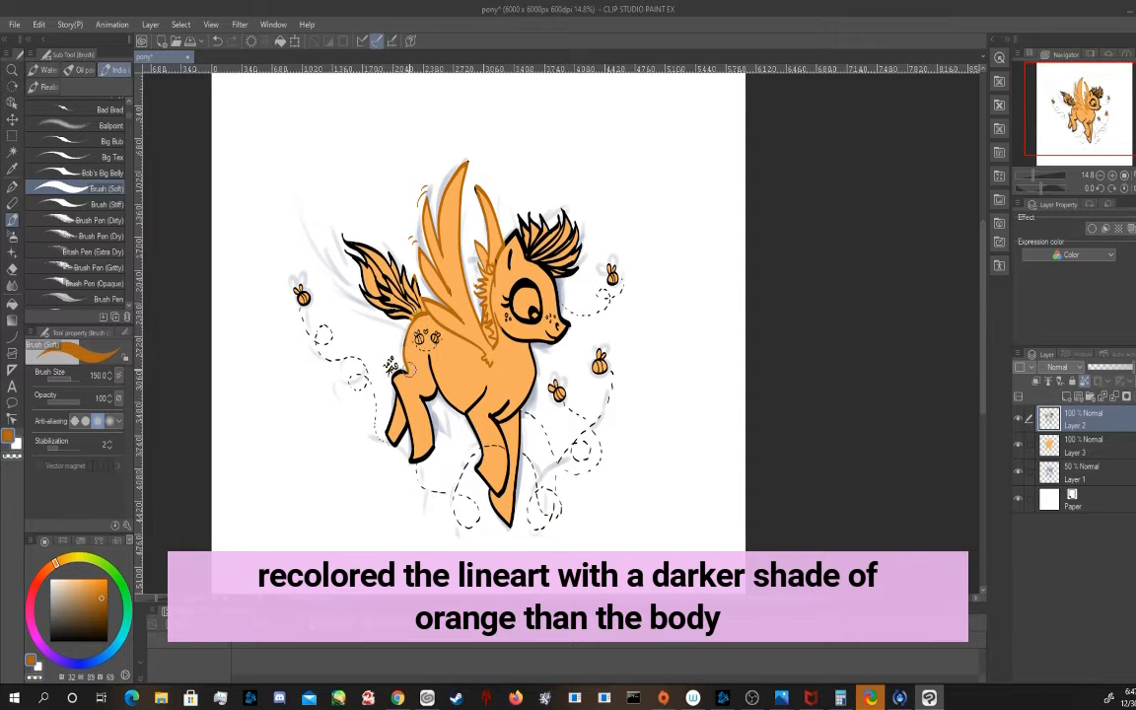
mouse_move(409, 369)
left_mouse_down()
mouse_move(394, 376)
mouse_move(415, 457)
mouse_move(392, 406)
mouse_move(406, 461)
mouse_move(435, 457)
mouse_move(419, 397)
mouse_move(433, 372)
left_mouse_up()
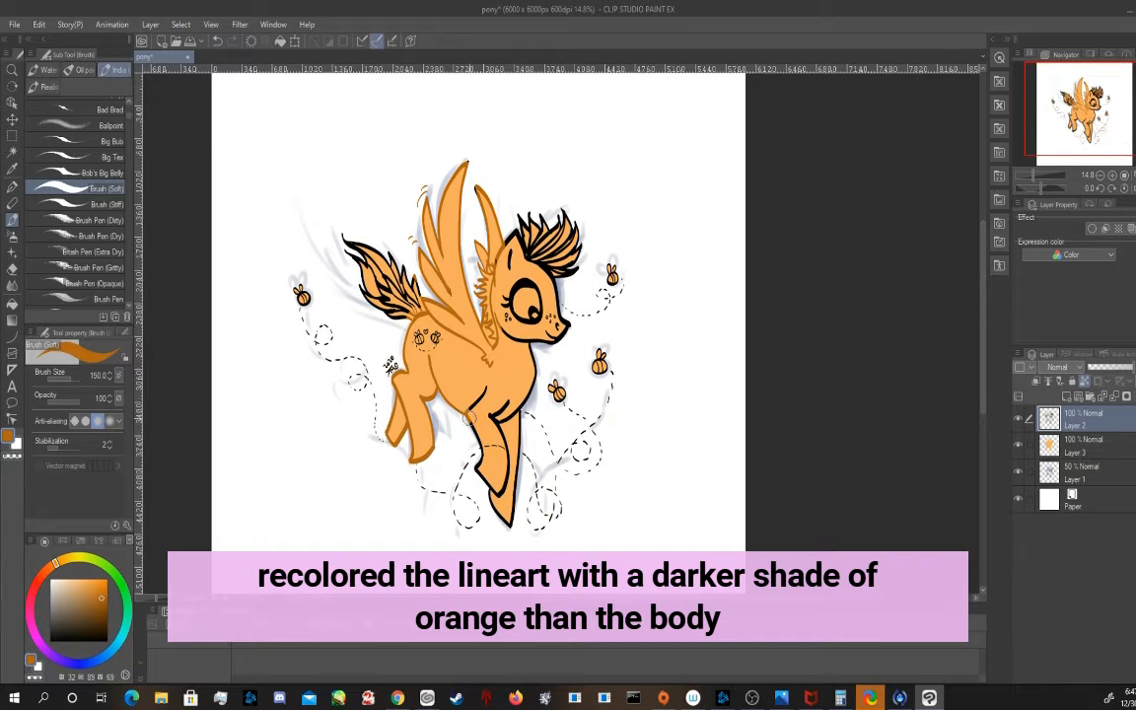
Recolour the outlines of the belly, chest and front legs with the same dark orange
mouse_move(494, 484)
left_mouse_down()
mouse_move(507, 473)
mouse_move(507, 426)
mouse_move(486, 397)
mouse_move(506, 415)
left_mouse_up()
left_click_drag(517, 467, 507, 405)
left_click_drag(540, 491, 522, 406)
left_click_drag(552, 465, 536, 380)
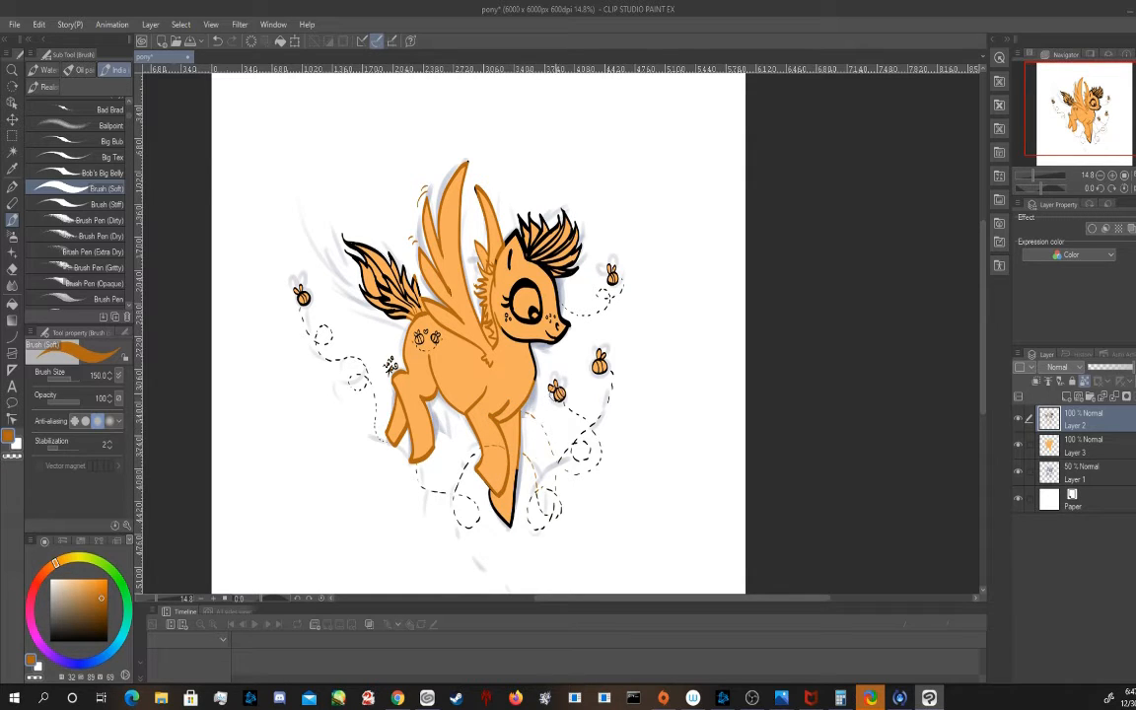
Recolour the bees, their dashed trails, the tail, flank mark and signature dark orange at brush size 250
key("bracketright")
key("bracketright")
key("bracketright")
mouse_move(611, 281)
left_mouse_down()
mouse_move(616, 272)
mouse_move(581, 309)
mouse_move(561, 303)
mouse_move(536, 345)
mouse_move(588, 436)
left_mouse_up()
left_click_drag(600, 355, 595, 371)
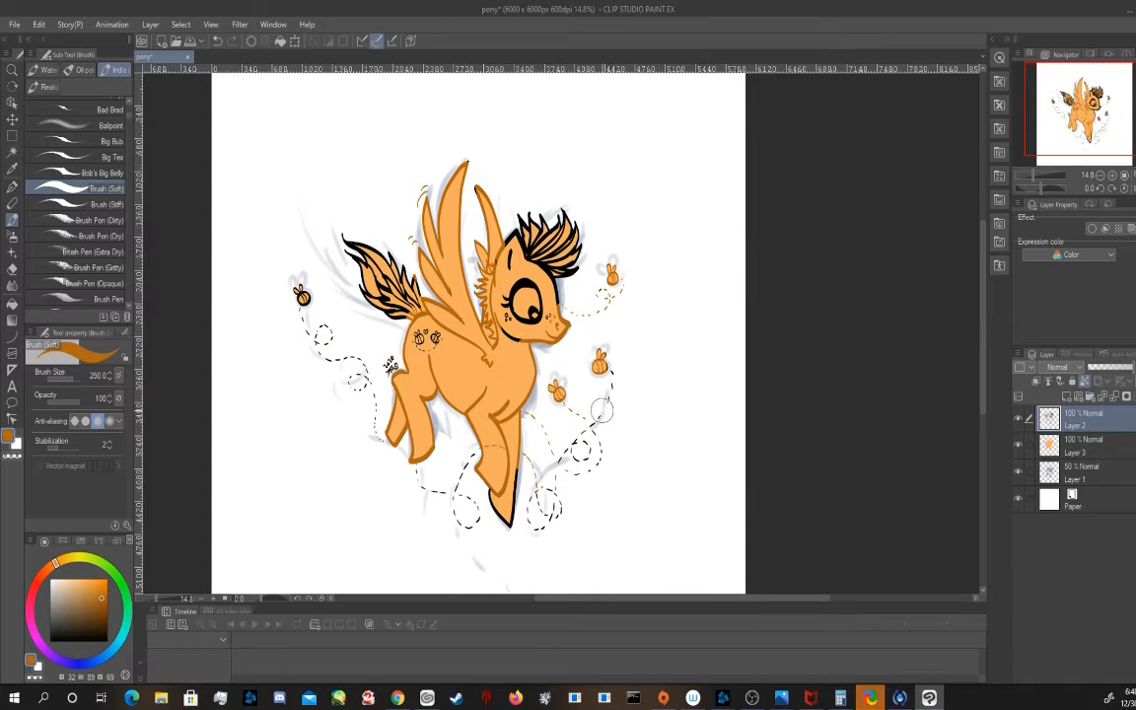
left_click_drag(619, 421, 605, 477)
left_click_drag(613, 379, 586, 448)
left_click_drag(593, 300, 609, 293)
mouse_move(572, 453)
left_mouse_down()
mouse_move(530, 497)
mouse_move(492, 507)
mouse_move(516, 509)
mouse_move(430, 500)
mouse_move(361, 405)
mouse_move(367, 384)
mouse_move(284, 294)
left_mouse_up()
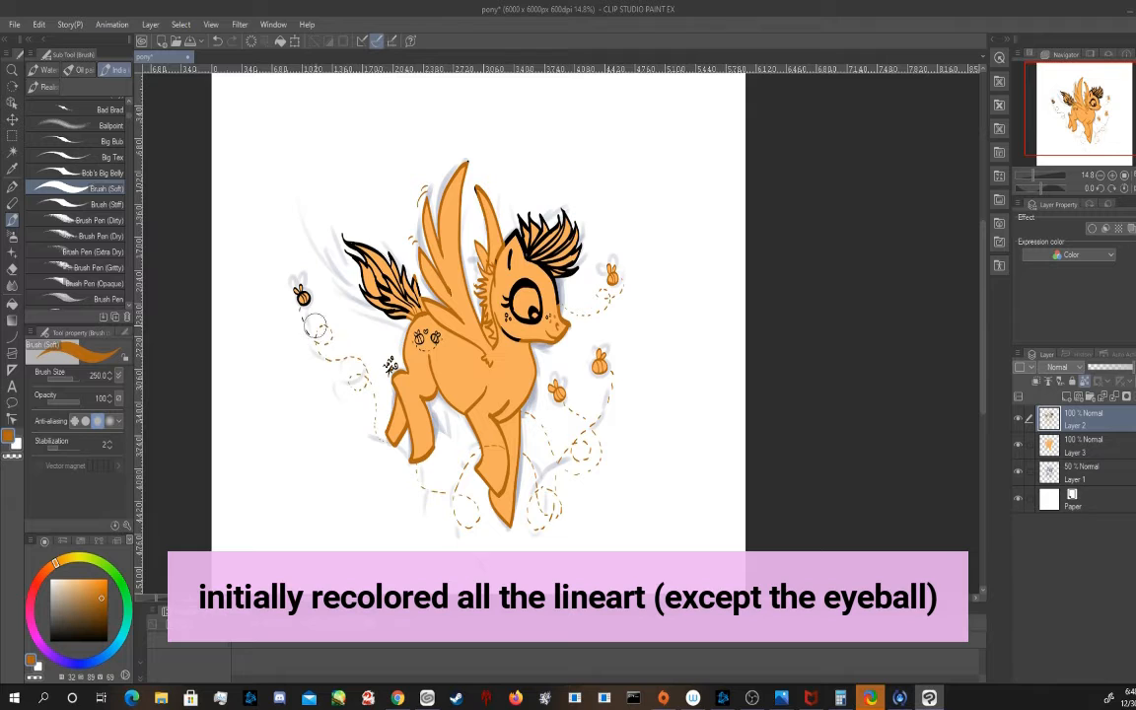
mouse_move(405, 331)
left_mouse_down()
mouse_move(377, 276)
mouse_move(387, 264)
mouse_move(432, 311)
mouse_move(434, 338)
mouse_move(397, 364)
left_mouse_up()
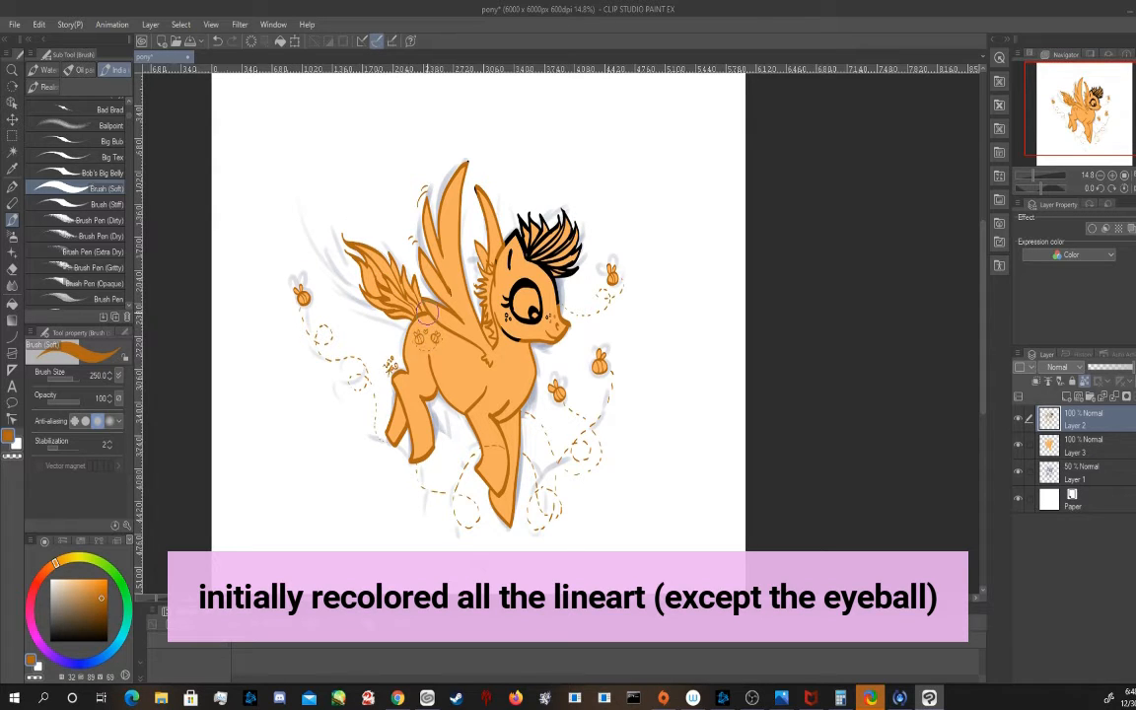
Recolour the head outline, freckles and mane dark orange with a smaller brush near the eye, leaving the eye black
mouse_move(501, 327)
left_mouse_down()
mouse_move(517, 353)
mouse_move(508, 319)
mouse_move(510, 341)
mouse_move(533, 328)
left_mouse_up()
key("ctrl+z")
mouse_move(509, 241)
left_mouse_down()
mouse_move(498, 260)
mouse_move(534, 254)
mouse_move(556, 280)
mouse_move(545, 241)
mouse_move(549, 313)
left_mouse_up()
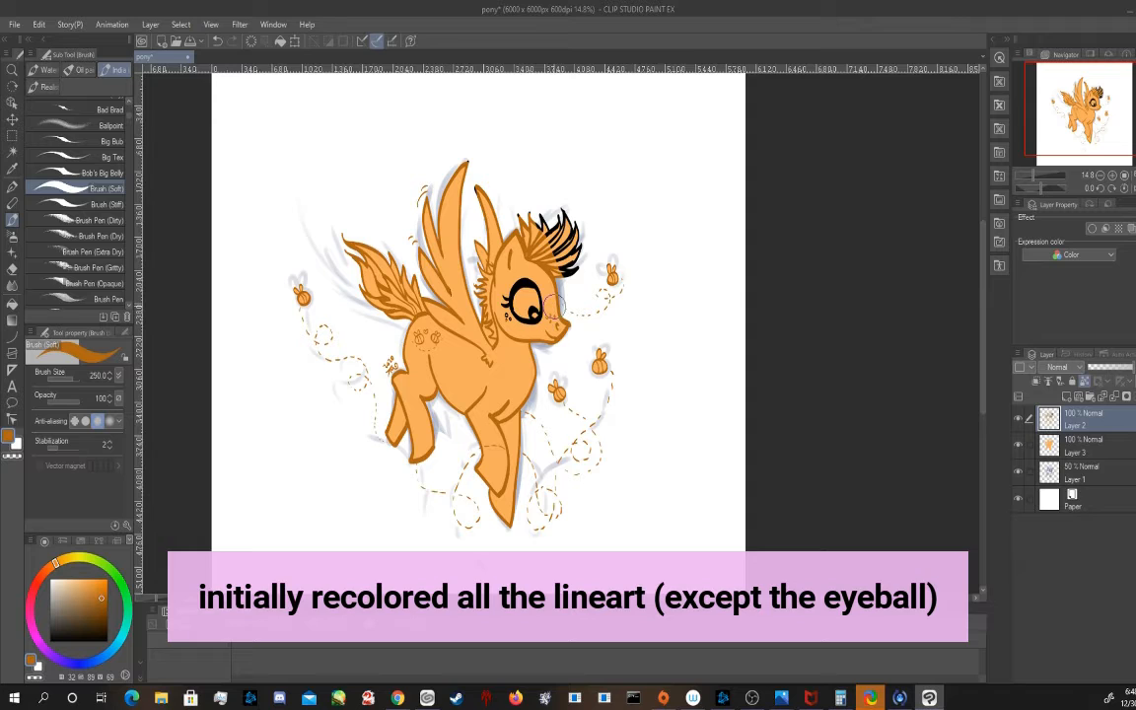
key("bracketleft")
key("bracketleft")
key("bracketleft")
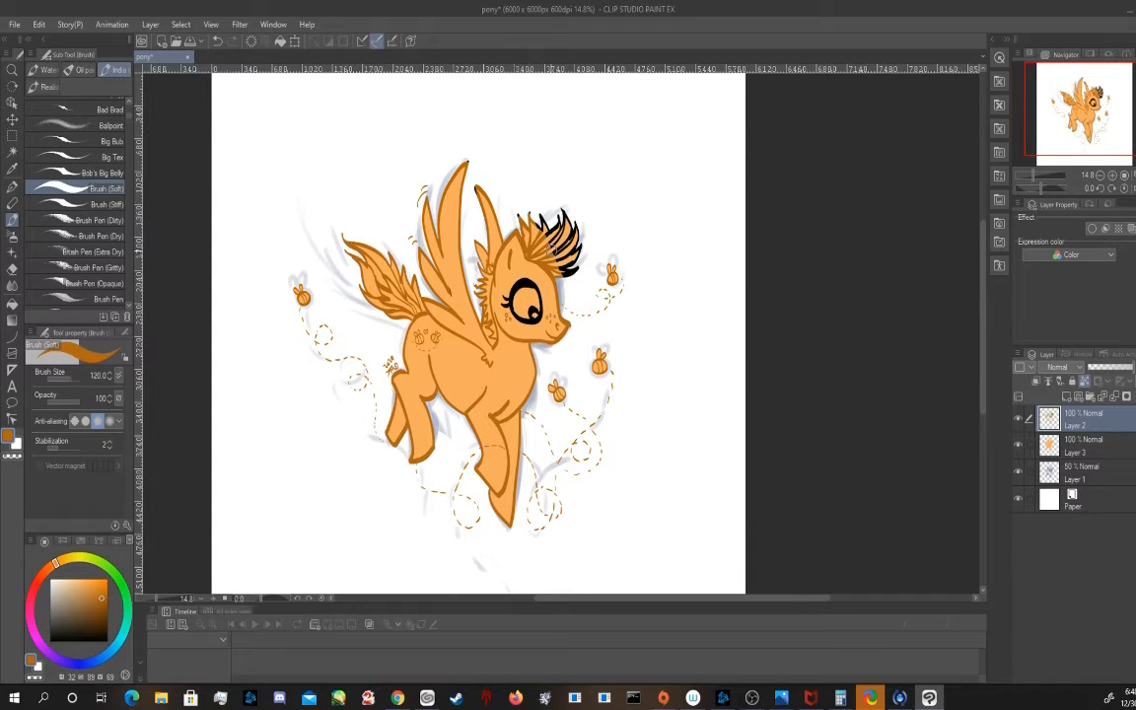
mouse_move(545, 228)
left_mouse_down()
mouse_move(572, 276)
mouse_move(586, 245)
left_mouse_up()
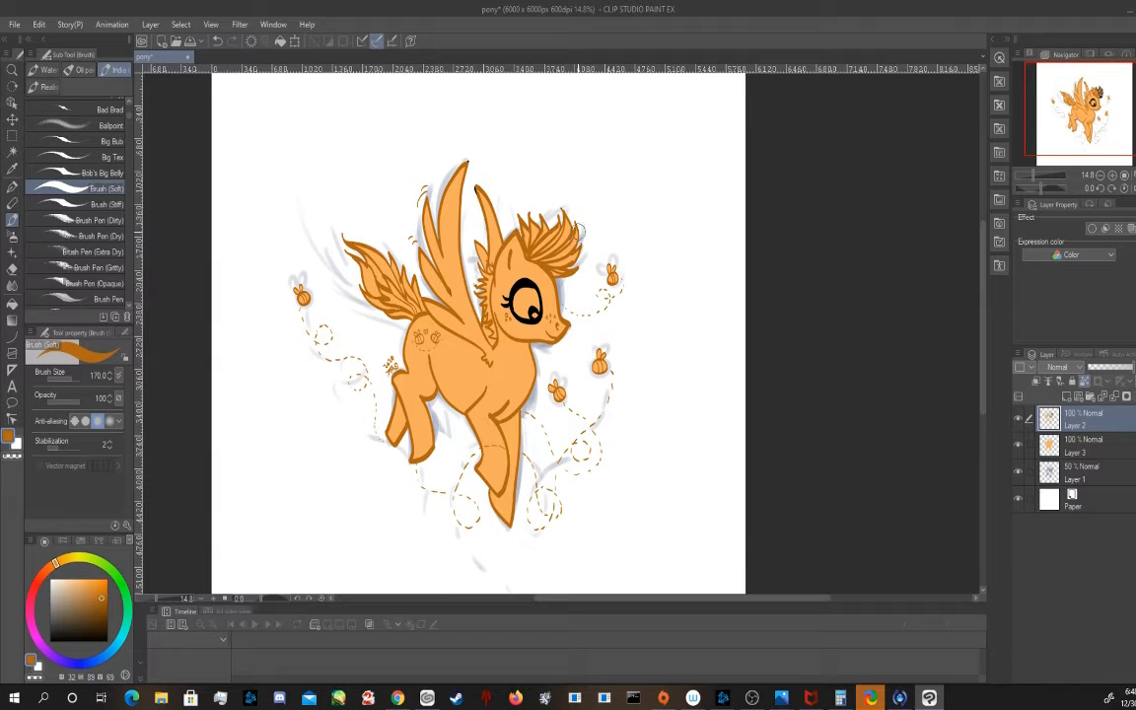
On Layer 3, shade the hind legs with a darker body orange (32, 68, 83) using Brush (Soft) at size 80
left_click(1074, 452)
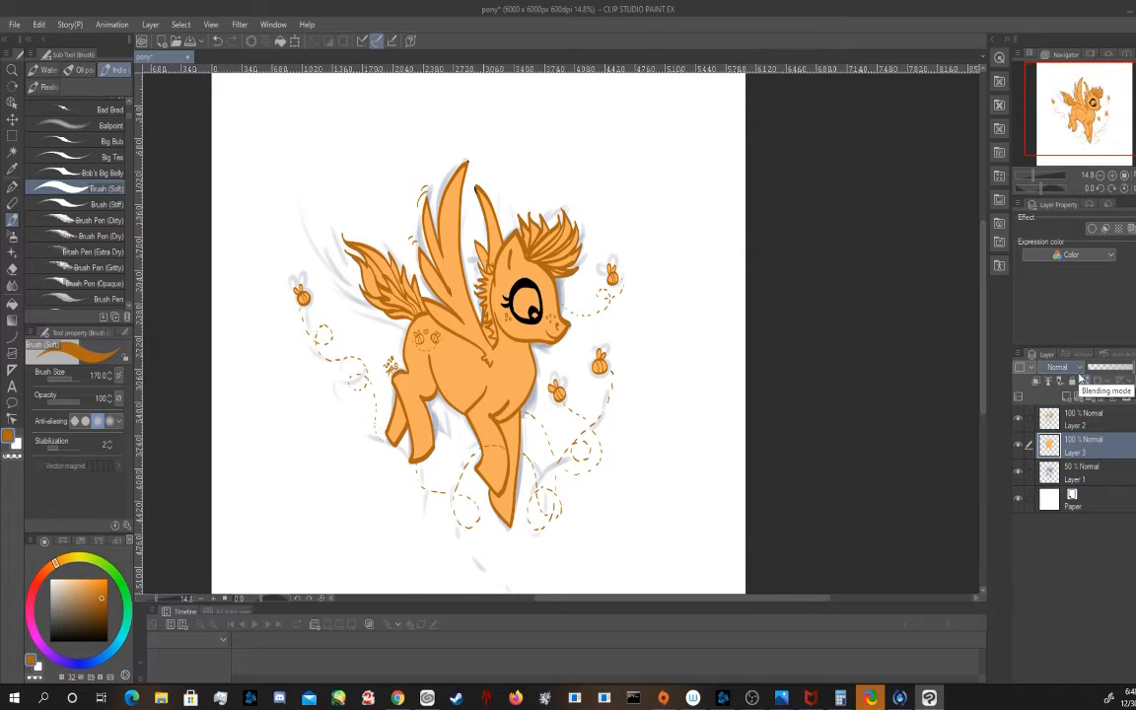
left_click(13, 168)
left_click(456, 312)
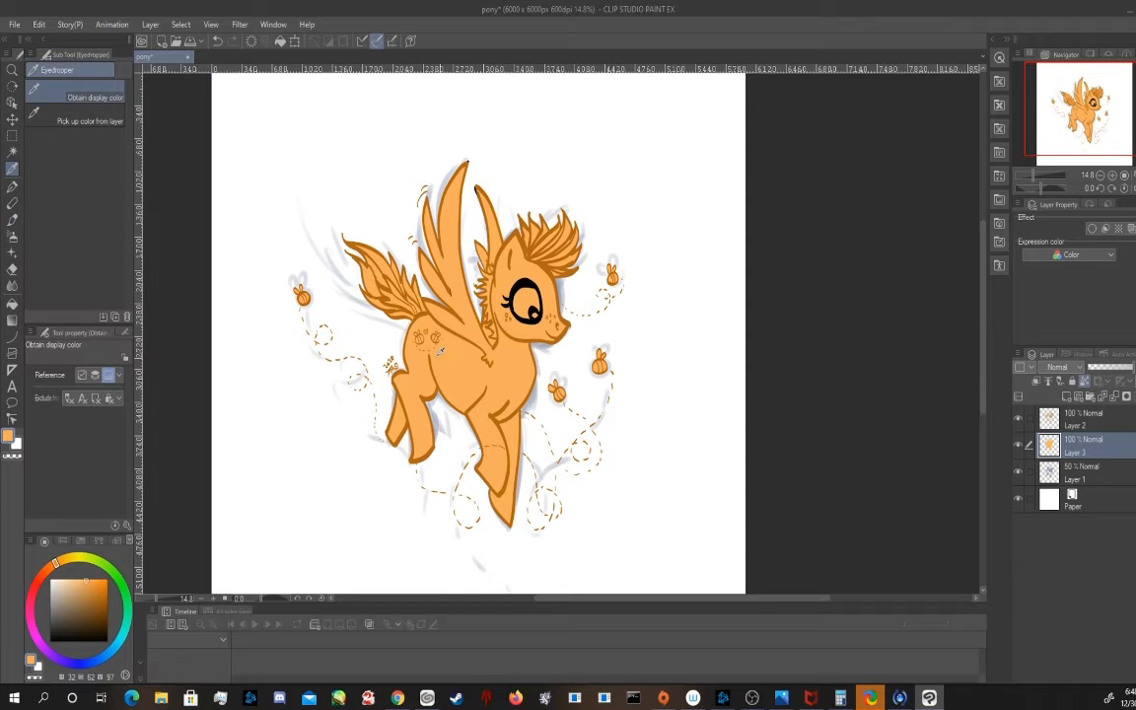
left_click(12, 219)
scroll(429, 398, "up", 2)
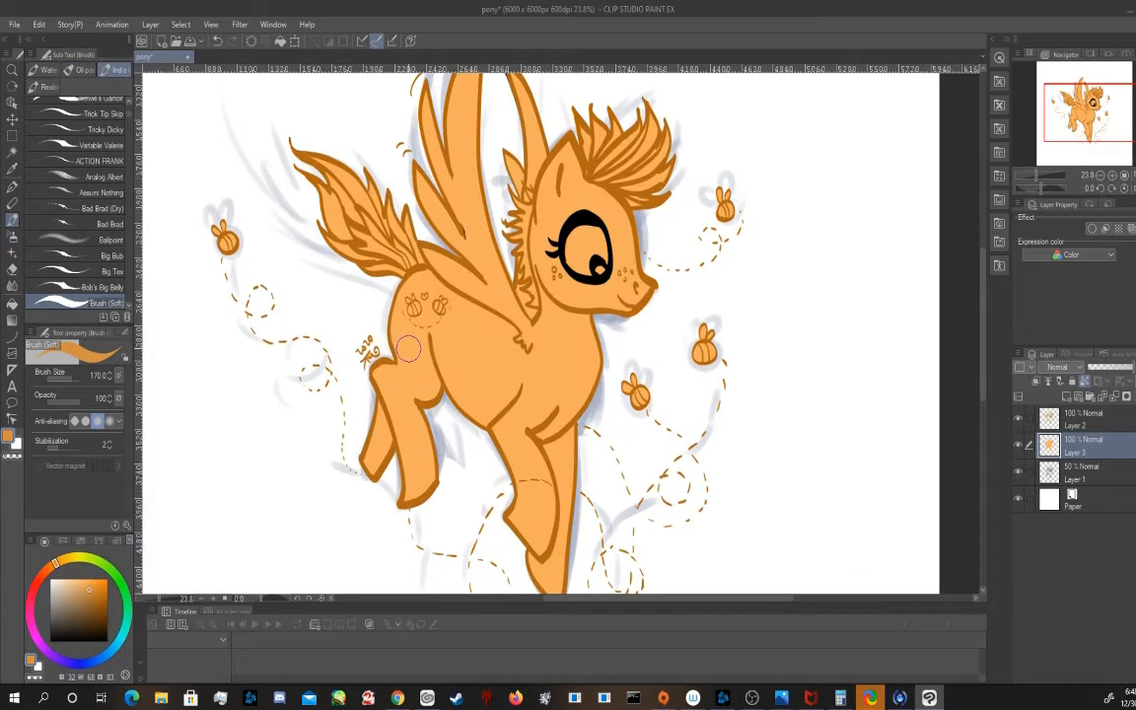
key("bracketleft")
key("bracketleft")
key("bracketleft")
key("bracketleft")
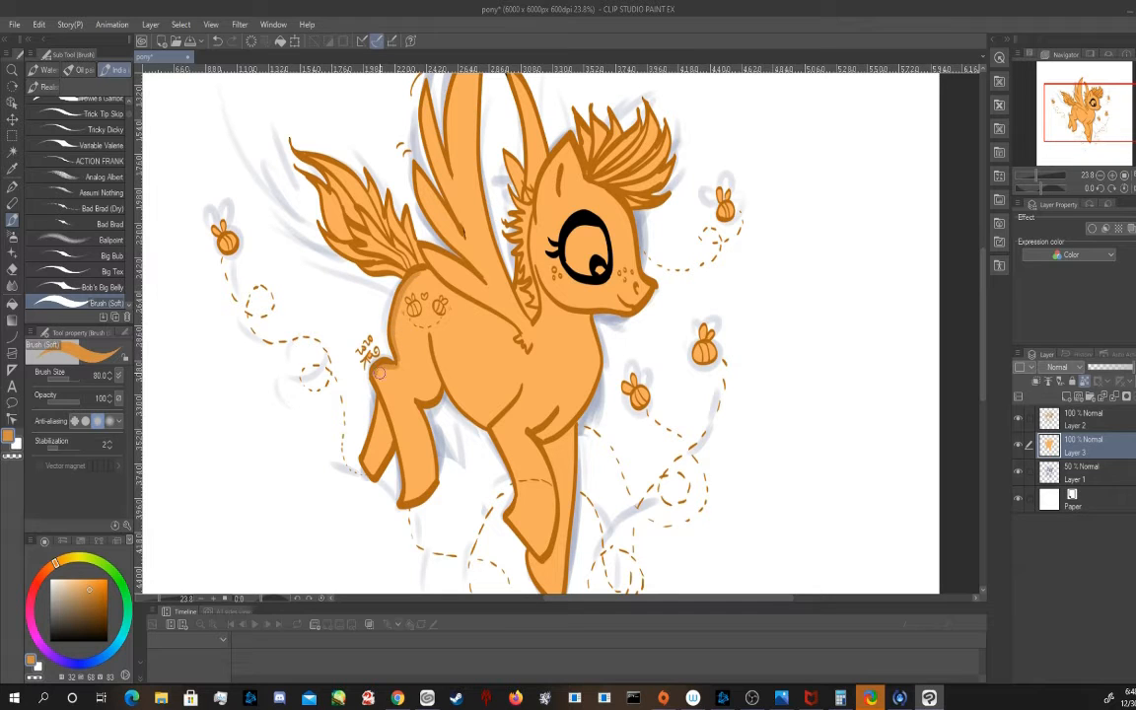
left_click_drag(380, 389, 408, 496)
left_click_drag(368, 460, 374, 439)
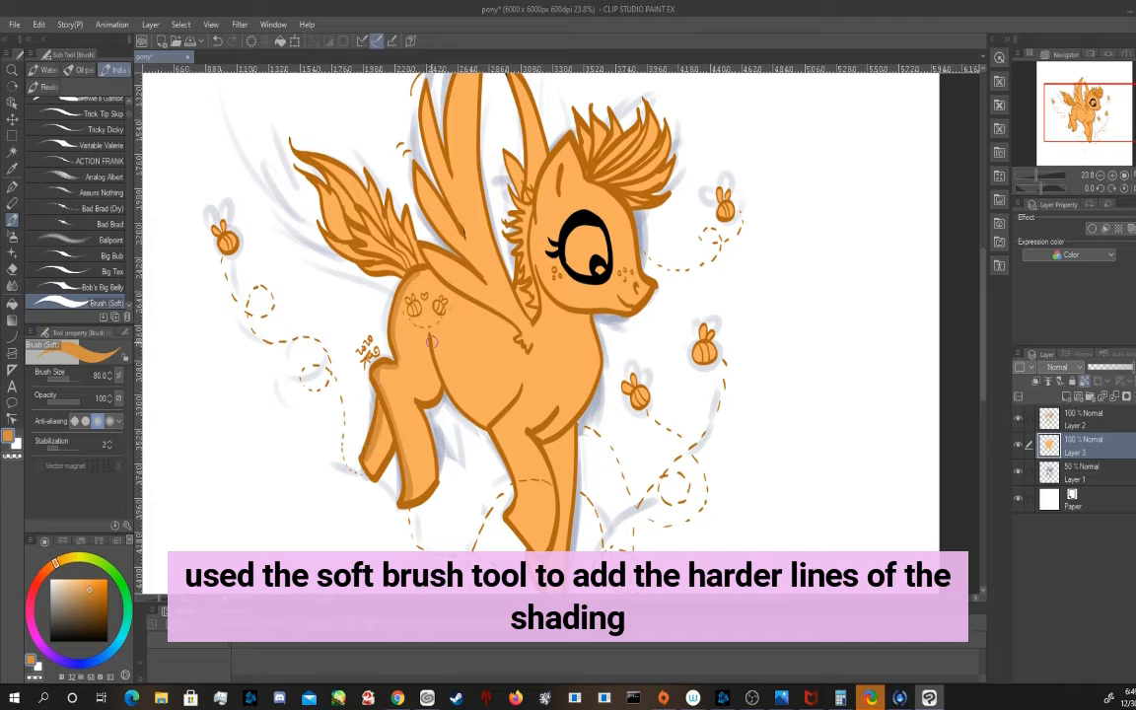
Shade the edges of the rump, belly, chest, front legs and jaw with the same darker orange
left_click_drag(390, 301, 435, 381)
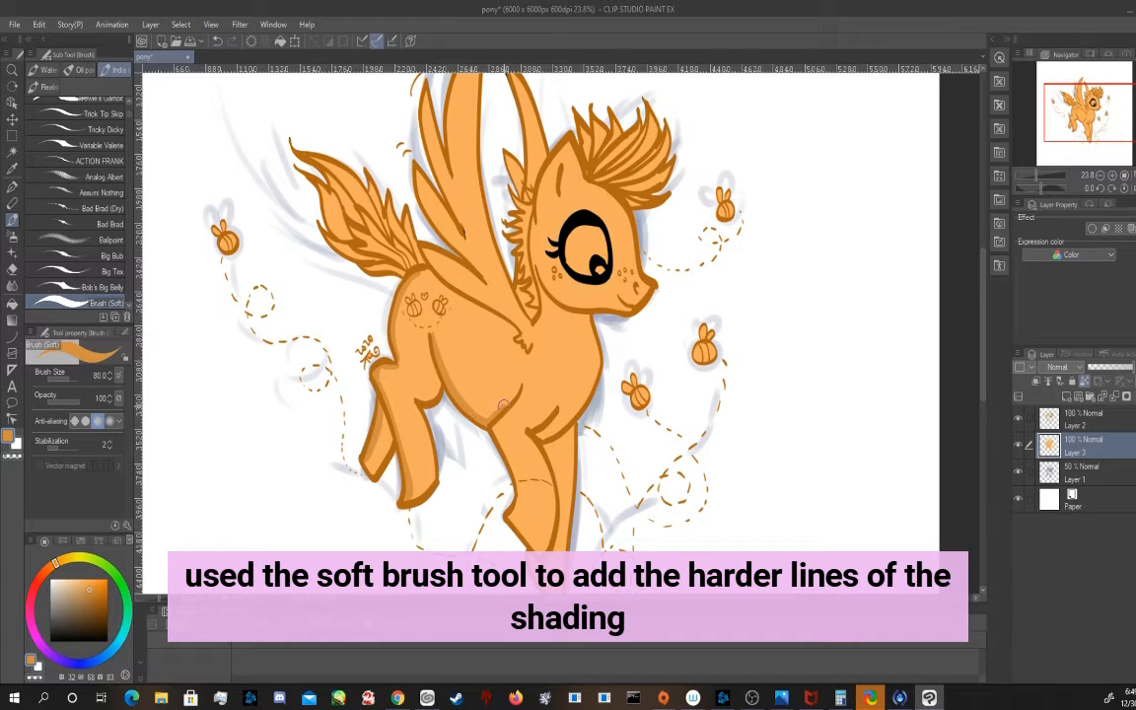
left_click_drag(503, 405, 515, 390)
left_click_drag(556, 443, 563, 497)
left_click(1087, 127)
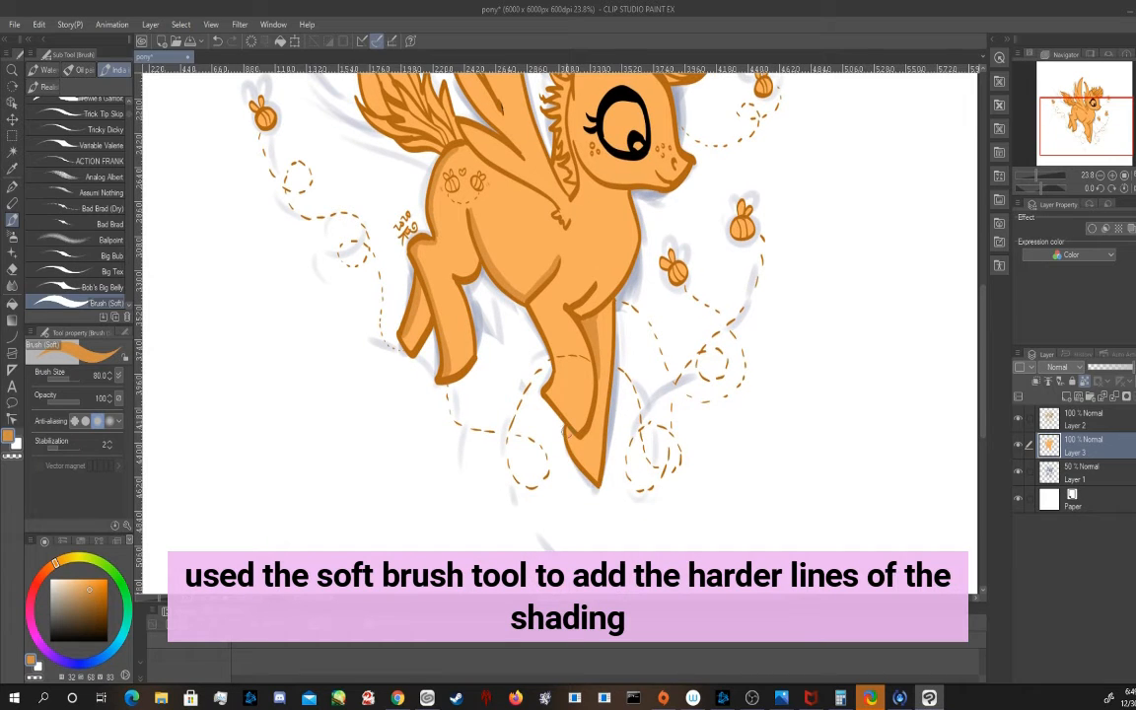
mouse_move(566, 432)
left_mouse_down()
mouse_move(585, 467)
mouse_move(596, 379)
mouse_move(589, 438)
left_mouse_up()
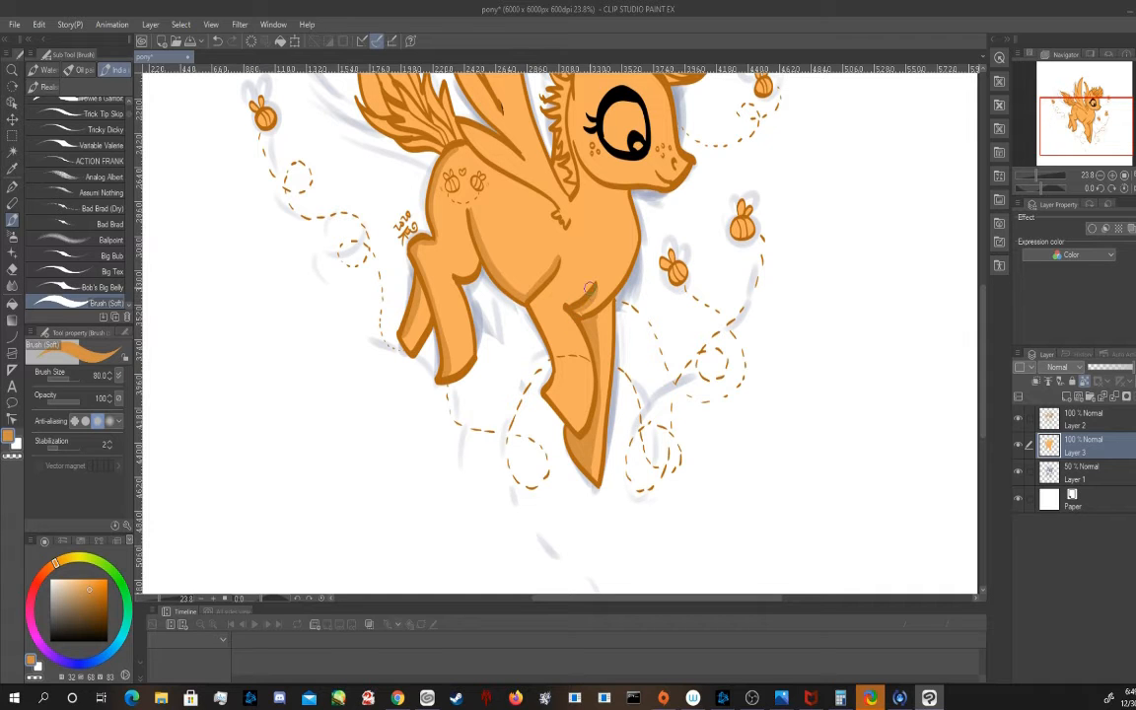
left_click_drag(596, 185, 622, 195)
Paint highlights in lighter orange (32, 47, 100) along the front leg, chest, head, wings and back
left_click_drag(1085, 125, 1065, 105)
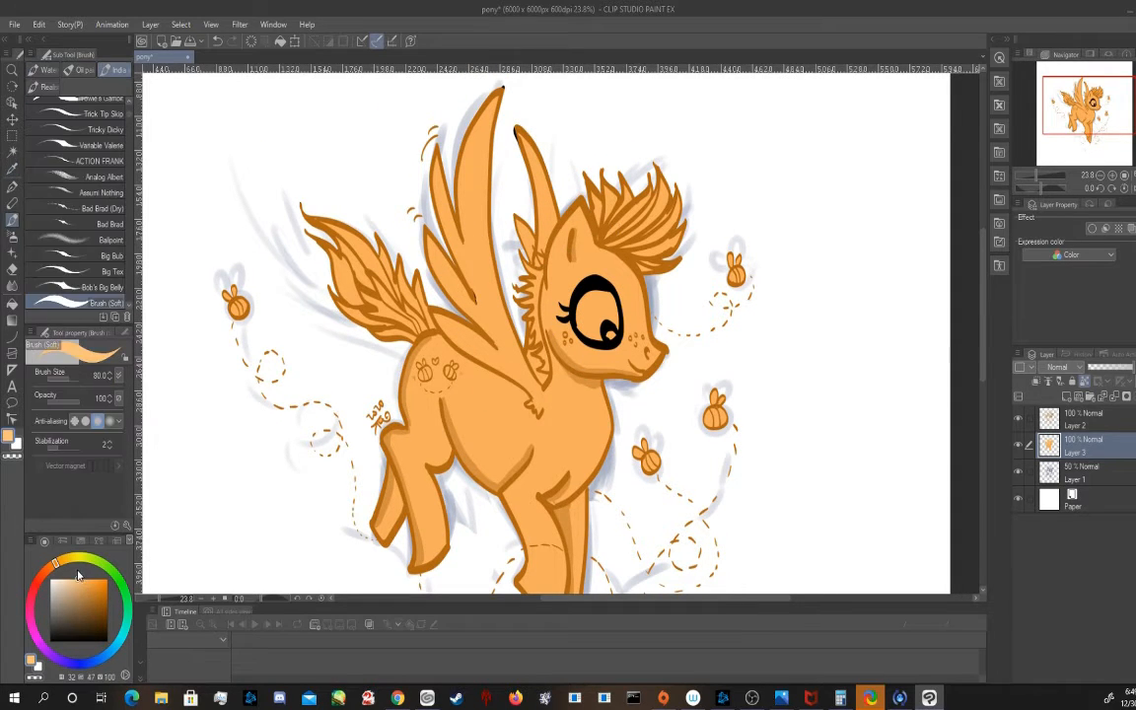
left_click_drag(1085, 106, 1085, 113)
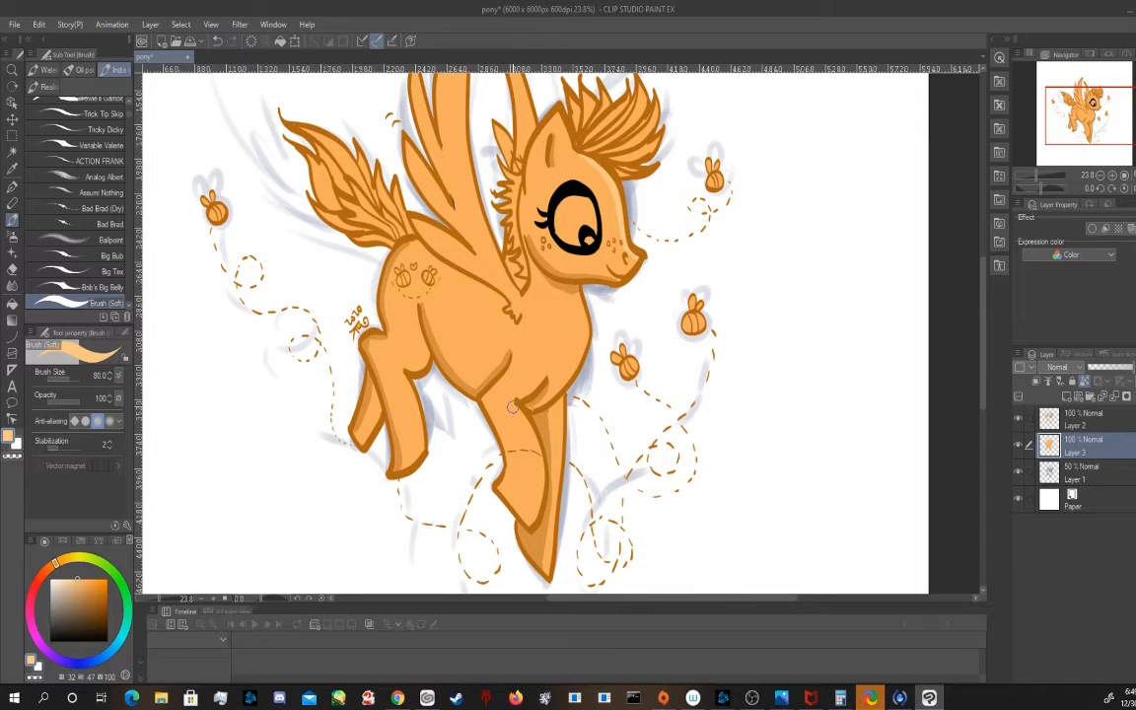
mouse_move(513, 406)
left_mouse_down()
mouse_move(529, 518)
mouse_move(528, 485)
mouse_move(552, 539)
mouse_move(564, 366)
mouse_move(538, 407)
mouse_move(585, 315)
left_mouse_up()
left_click_drag(536, 179, 559, 117)
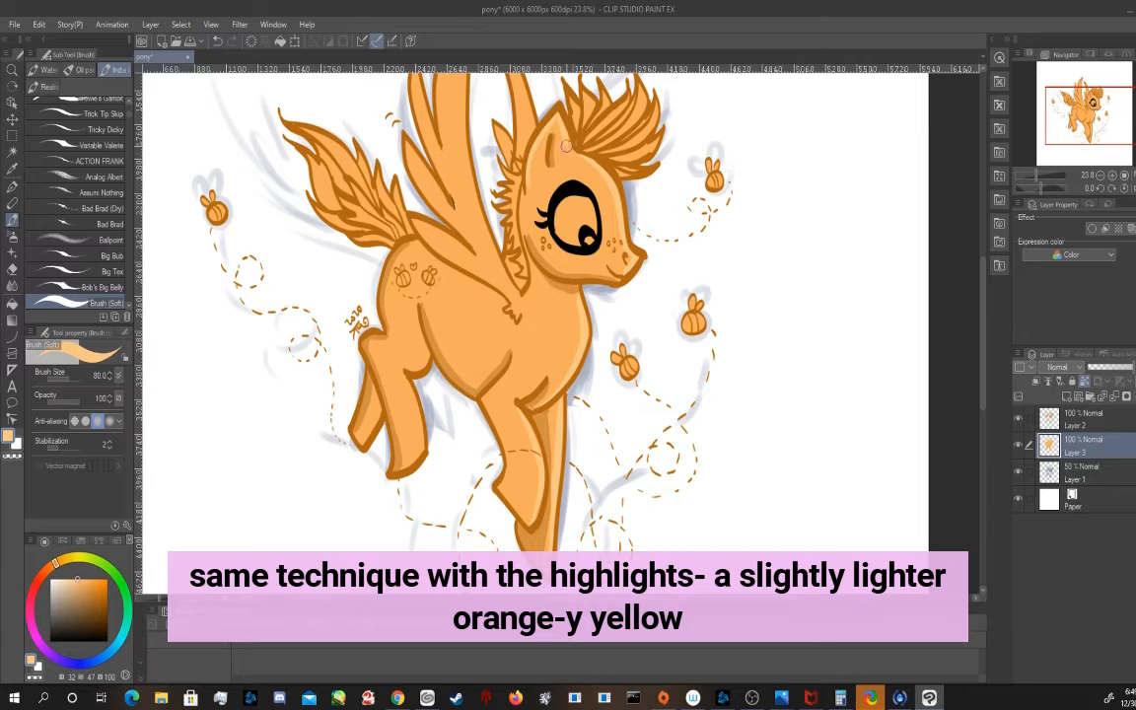
mouse_move(514, 290)
left_mouse_down()
mouse_move(497, 261)
mouse_move(482, 356)
mouse_move(444, 205)
mouse_move(456, 103)
left_mouse_up()
left_click_drag(475, 130, 500, 246)
left_click_drag(481, 224, 494, 248)
left_click_drag(400, 174, 418, 237)
left_click_drag(399, 250, 463, 358)
On Layer 2, sample the line art's dark orange and recolour the remaining black wing tips
left_click(1077, 414)
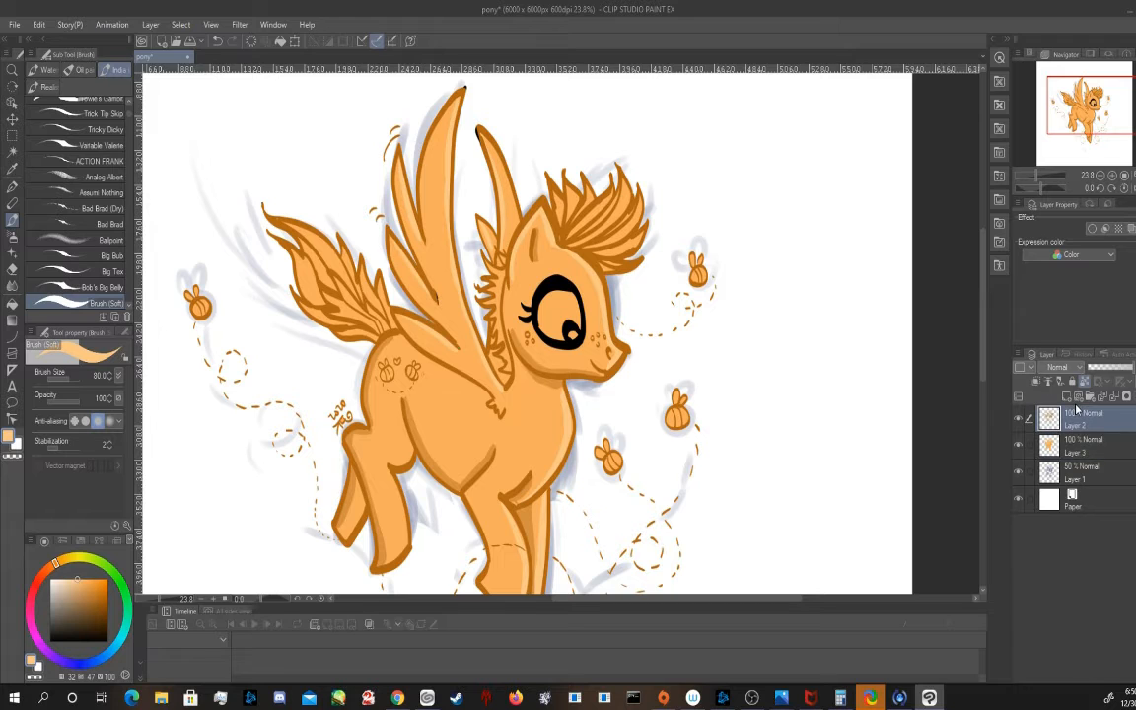
left_click(12, 169)
left_click(548, 200)
left_click(12, 220)
left_click_drag(465, 87, 461, 101)
left_click_drag(477, 128, 487, 165)
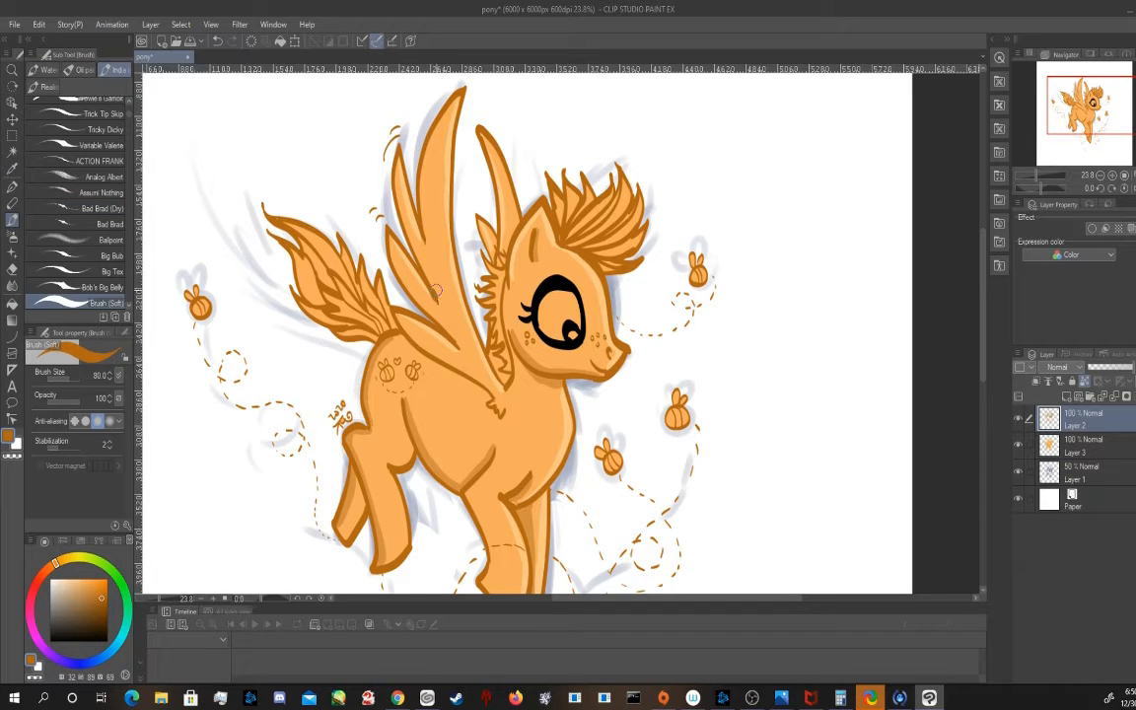
On Layer 3, paint the forelock, neck mane and inner tail strands yellow (45, 64, 92)
left_click(1080, 442)
left_click(61, 561)
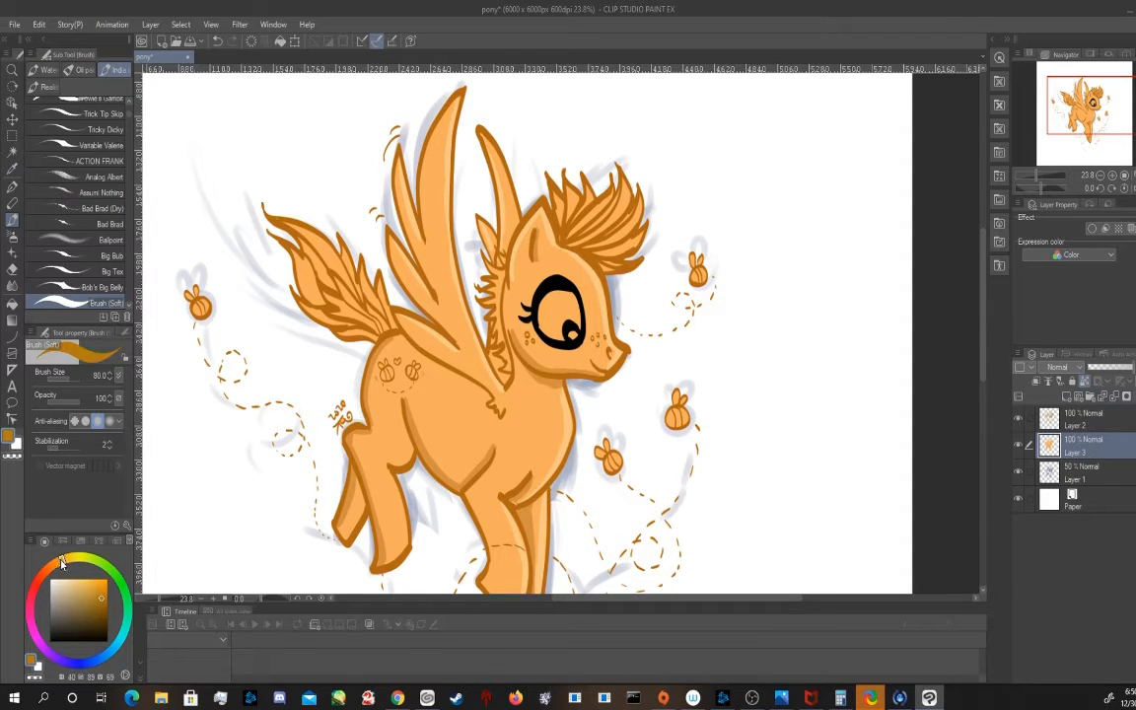
left_click(98, 581)
left_click(66, 559)
left_click(89, 583)
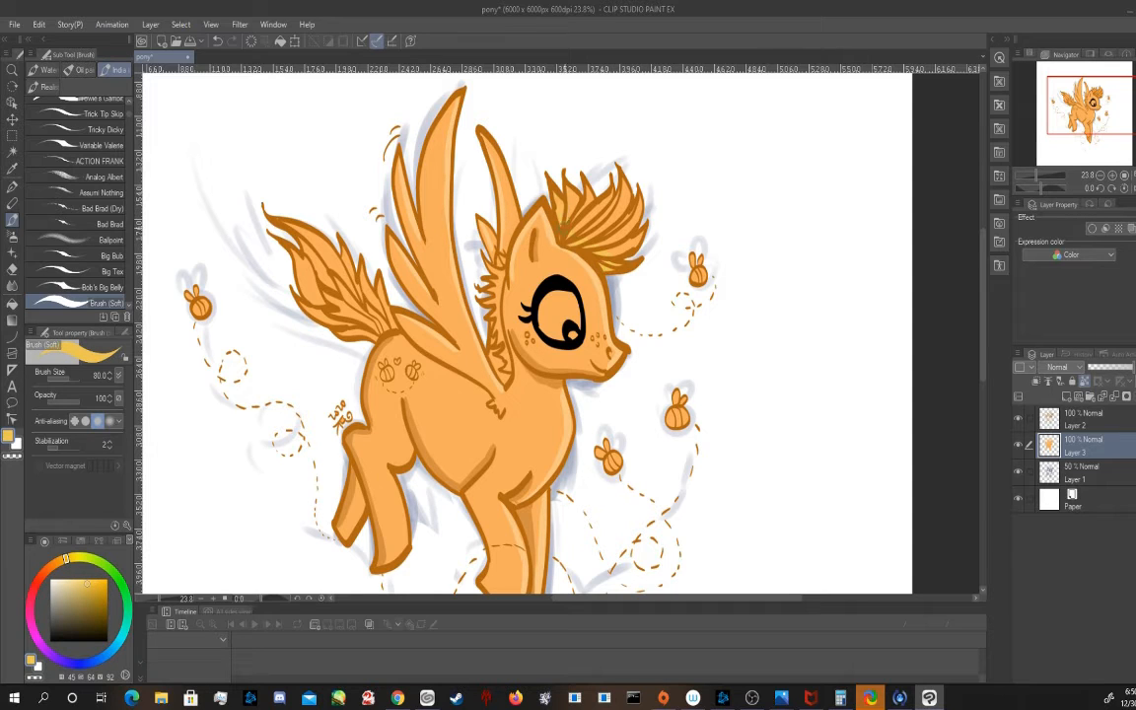
left_click_drag(615, 257, 637, 235)
left_click_drag(611, 217, 627, 192)
left_click_drag(550, 199, 572, 215)
left_click_drag(378, 326, 340, 289)
Paint bright orange (28, 80, 95) over the outer tail strands, parts of the forelock and the neck mane
left_click(52, 563)
left_click(96, 582)
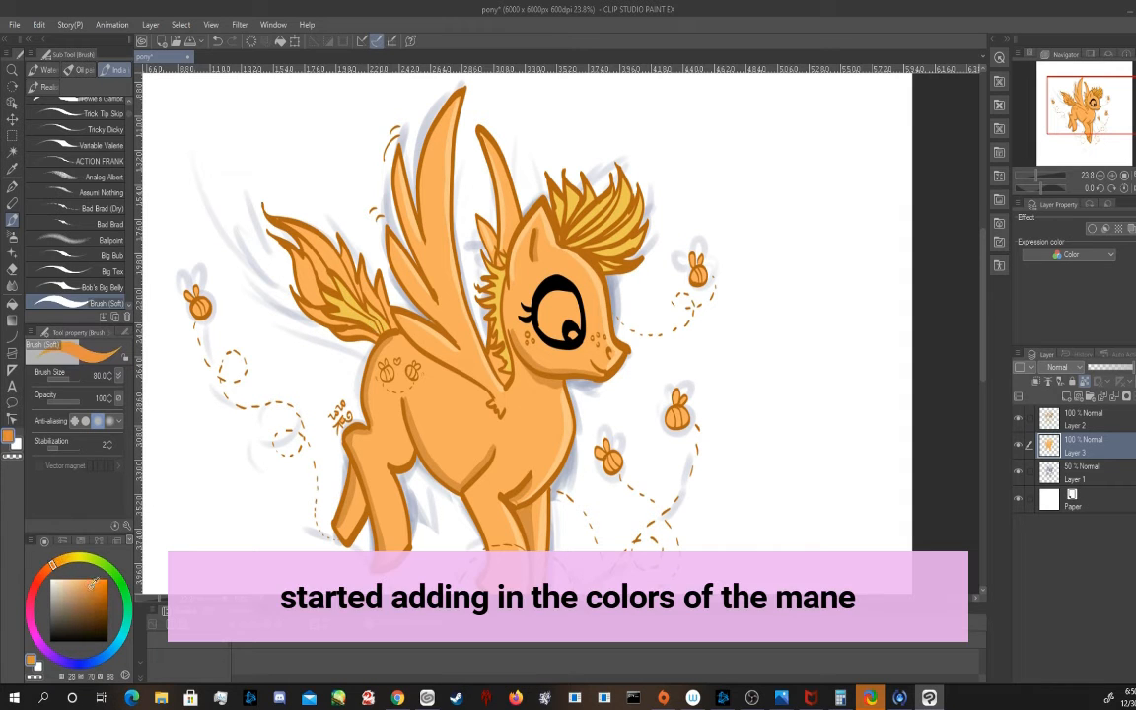
mouse_move(268, 227)
left_mouse_down()
mouse_move(296, 271)
mouse_move(283, 229)
mouse_move(316, 258)
left_mouse_up()
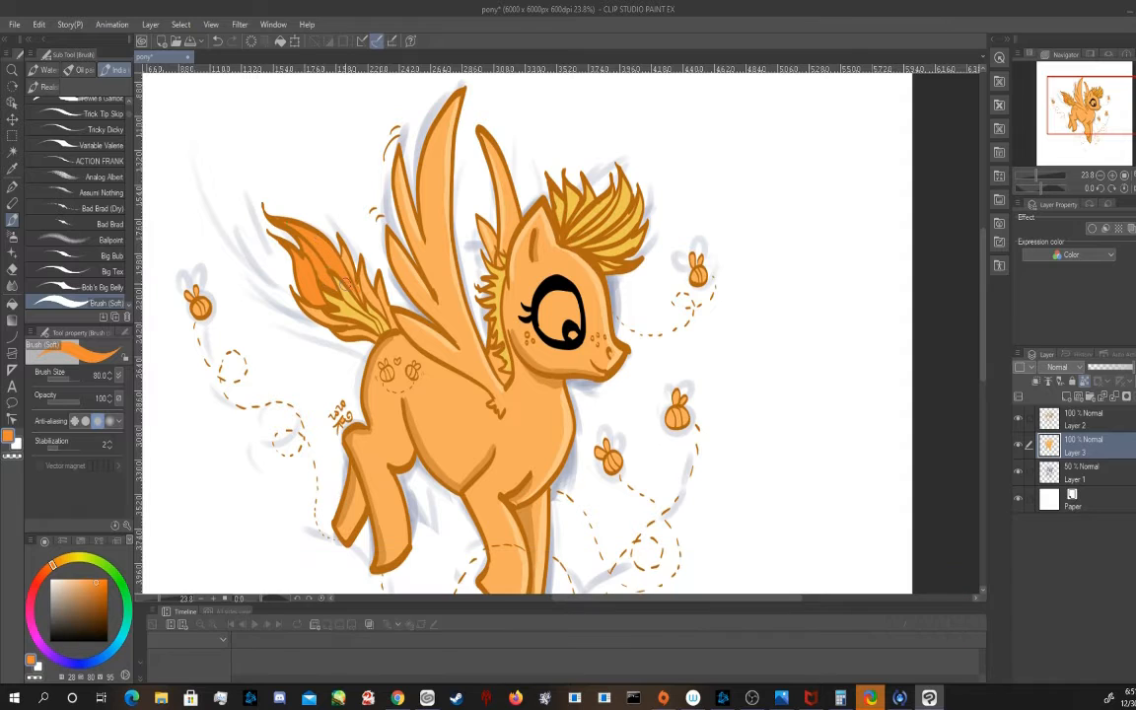
left_click_drag(371, 294, 340, 259)
left_click_drag(372, 302, 355, 327)
mouse_move(595, 253)
left_mouse_down()
mouse_move(630, 240)
mouse_move(584, 241)
mouse_move(644, 203)
mouse_move(620, 222)
mouse_move(590, 219)
mouse_move(616, 170)
left_mouse_up()
mouse_move(569, 220)
left_mouse_down()
mouse_move(569, 185)
mouse_move(588, 181)
mouse_move(558, 231)
left_mouse_up()
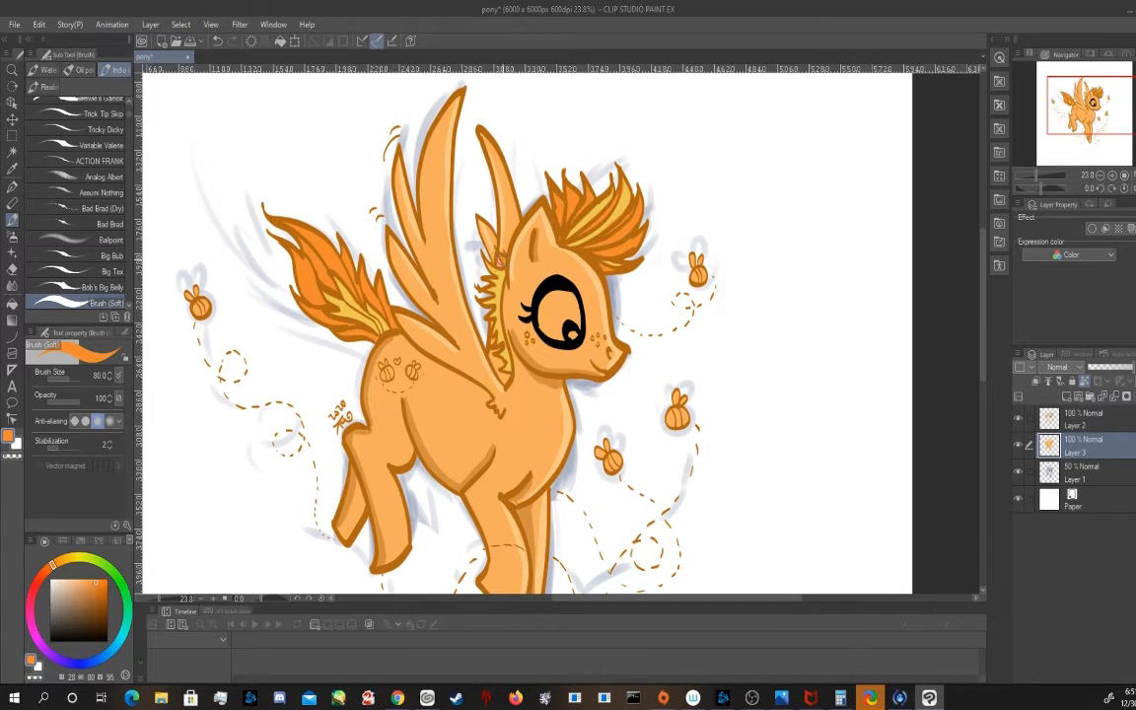
left_click_drag(501, 261, 498, 268)
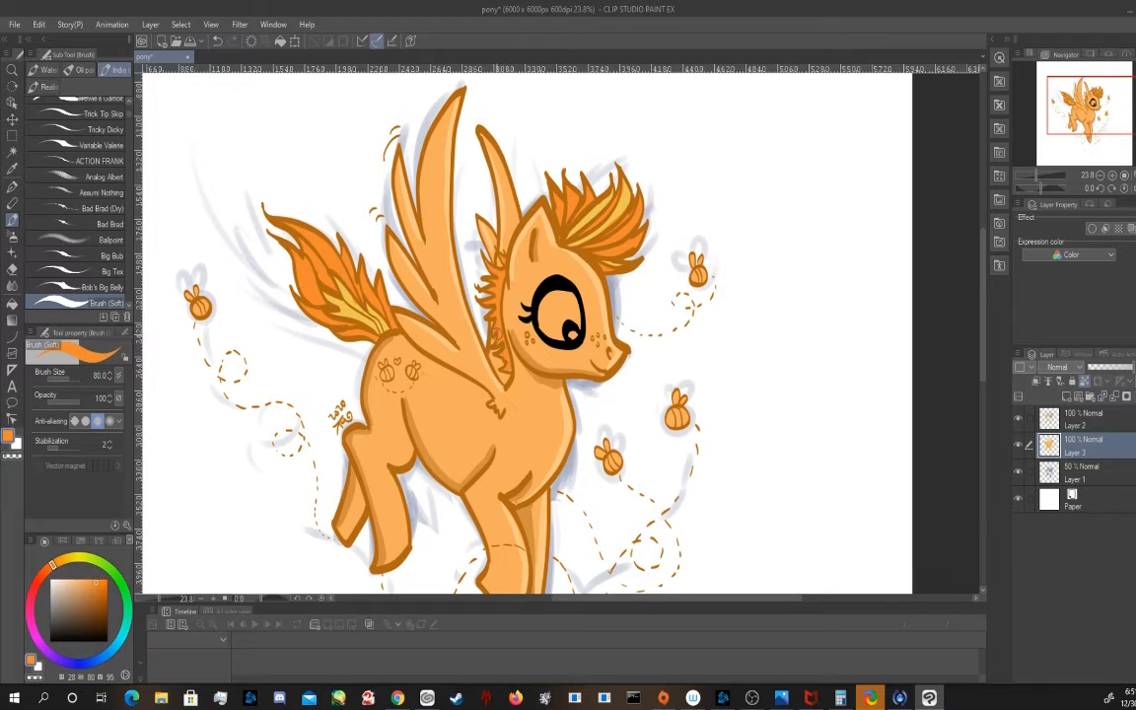
Paint light orange (28, 62, 100) streaks over strands of the forelock and the outer tail
left_click(87, 576)
mouse_move(576, 212)
left_mouse_down()
mouse_move(554, 225)
mouse_move(558, 190)
left_mouse_up()
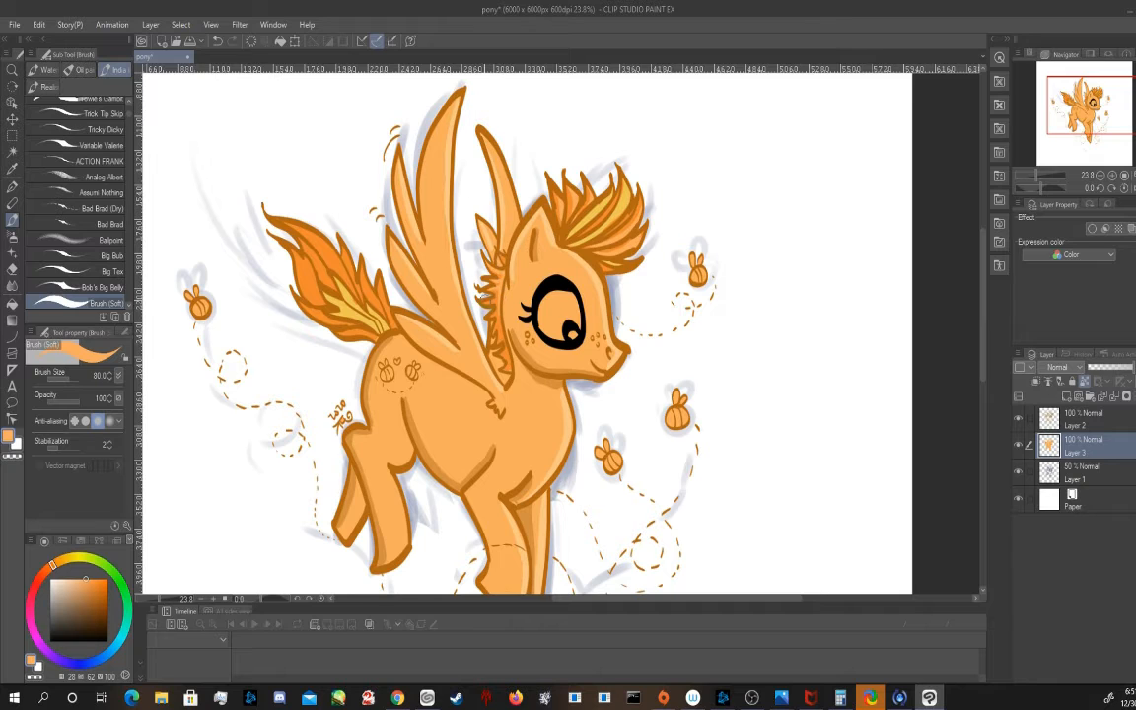
mouse_move(270, 210)
left_mouse_down()
mouse_move(341, 278)
mouse_move(313, 288)
mouse_move(318, 300)
left_mouse_up()
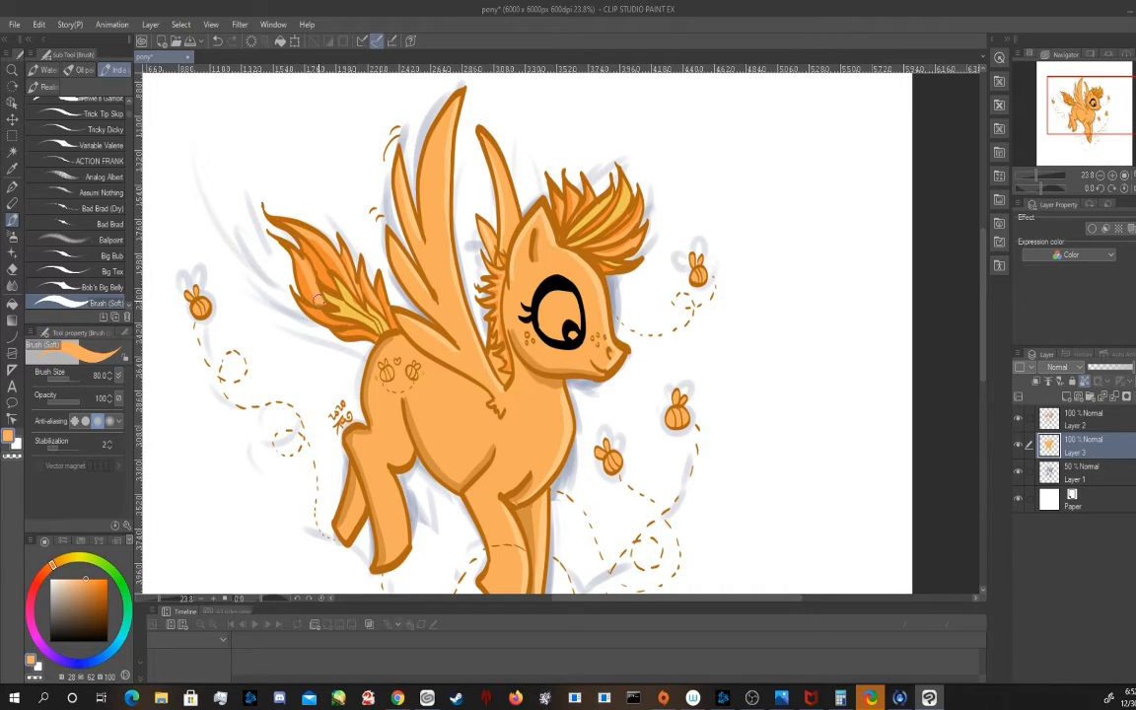
left_click_drag(273, 219, 299, 258)
Brighten the yellow strands of the tail and forelock with light yellow (43, 51, 100) strokes
left_click(64, 560)
left_click_drag(334, 300, 375, 328)
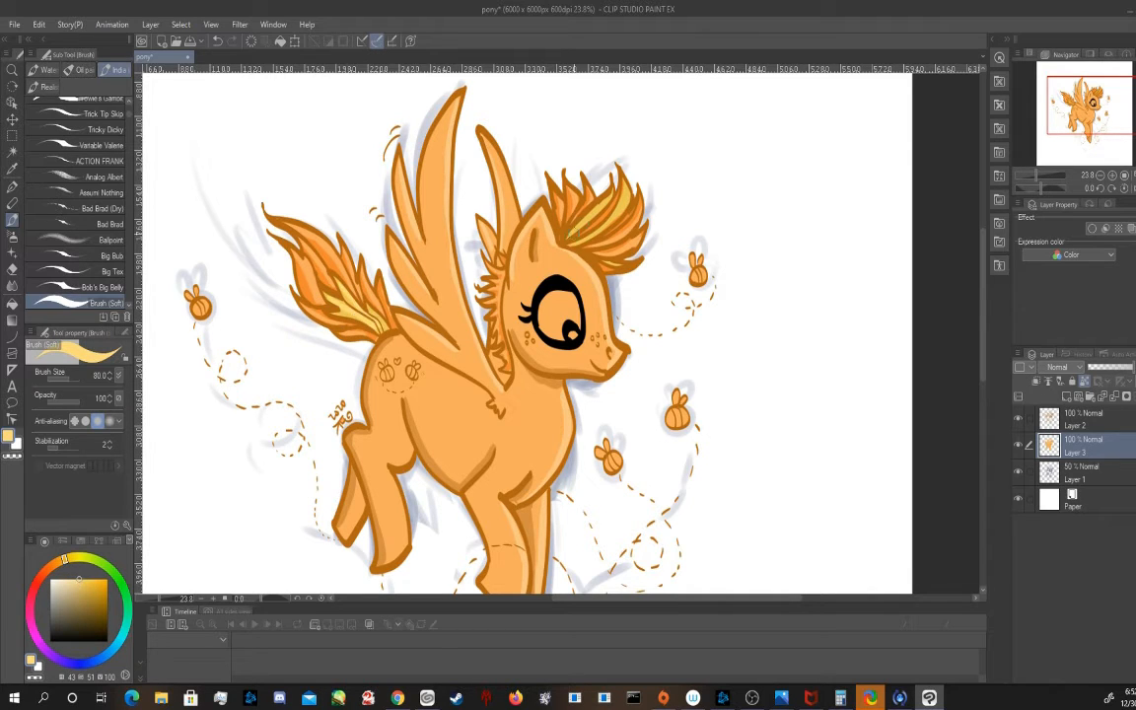
left_click_drag(580, 240, 626, 187)
On Layer 2, reshape the eye rim and draw the iris outline and a small pupil reflection in black with the Letterer brush at size 20
left_click(1085, 418)
left_click(51, 641)
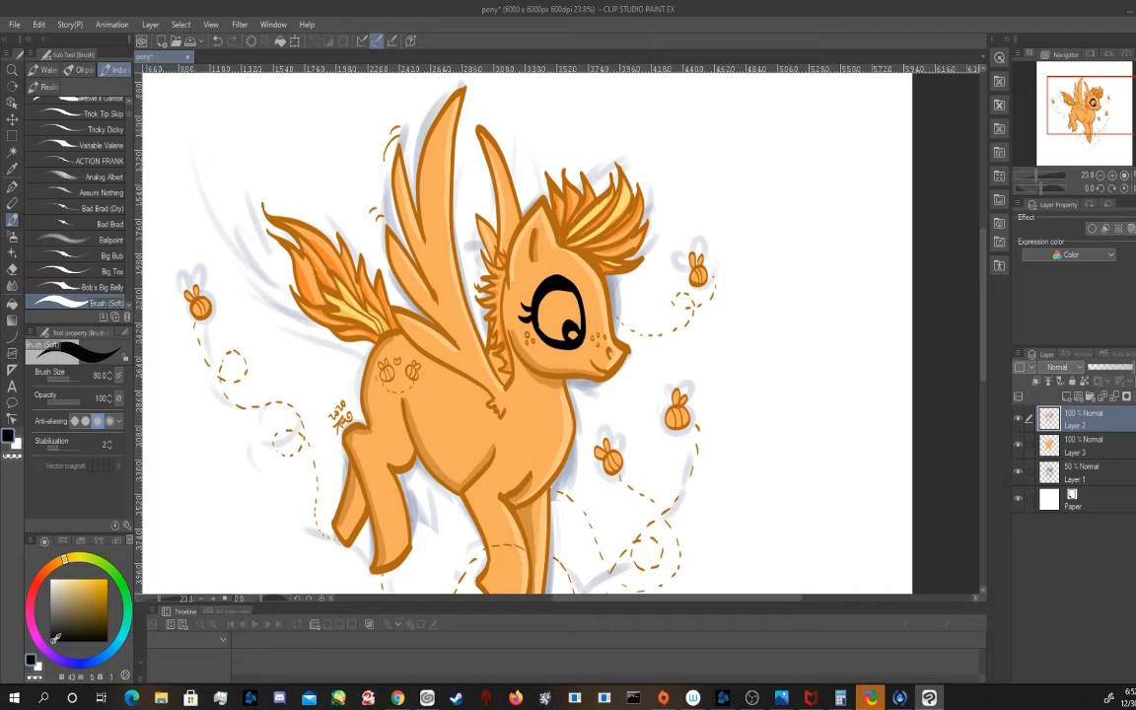
left_click(129, 294)
left_click(130, 292)
left_click(115, 120)
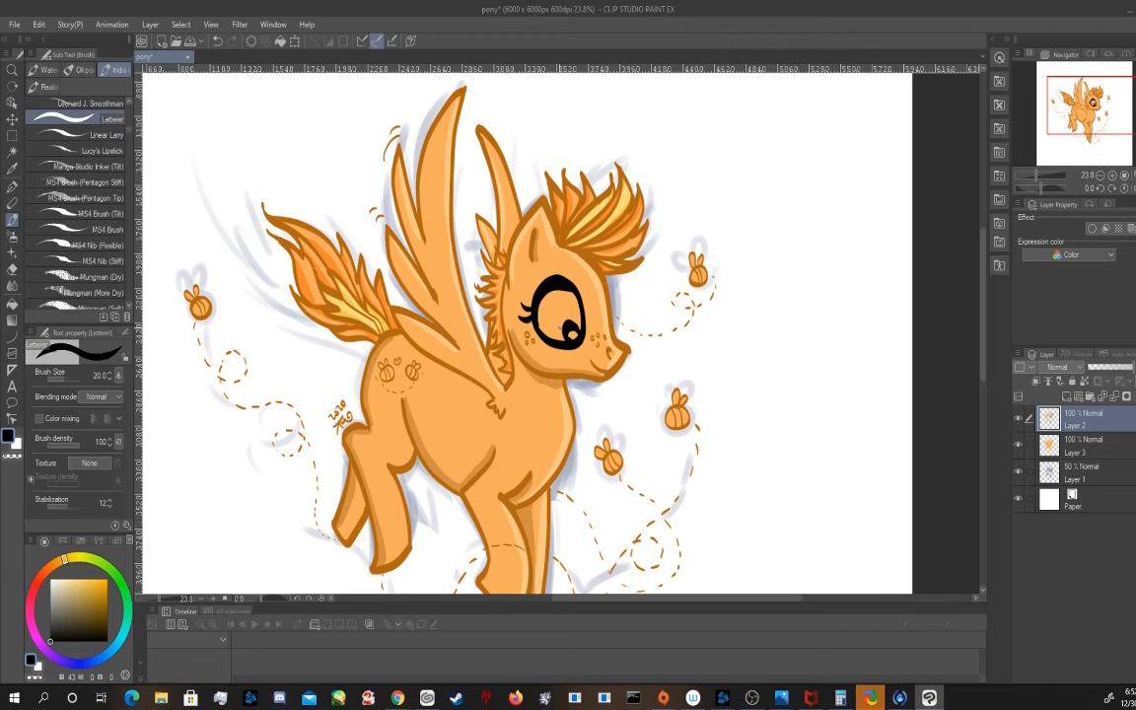
scroll(564, 332, "up", 4)
mouse_move(532, 344)
left_mouse_down()
mouse_move(531, 307)
mouse_move(596, 296)
left_mouse_up()
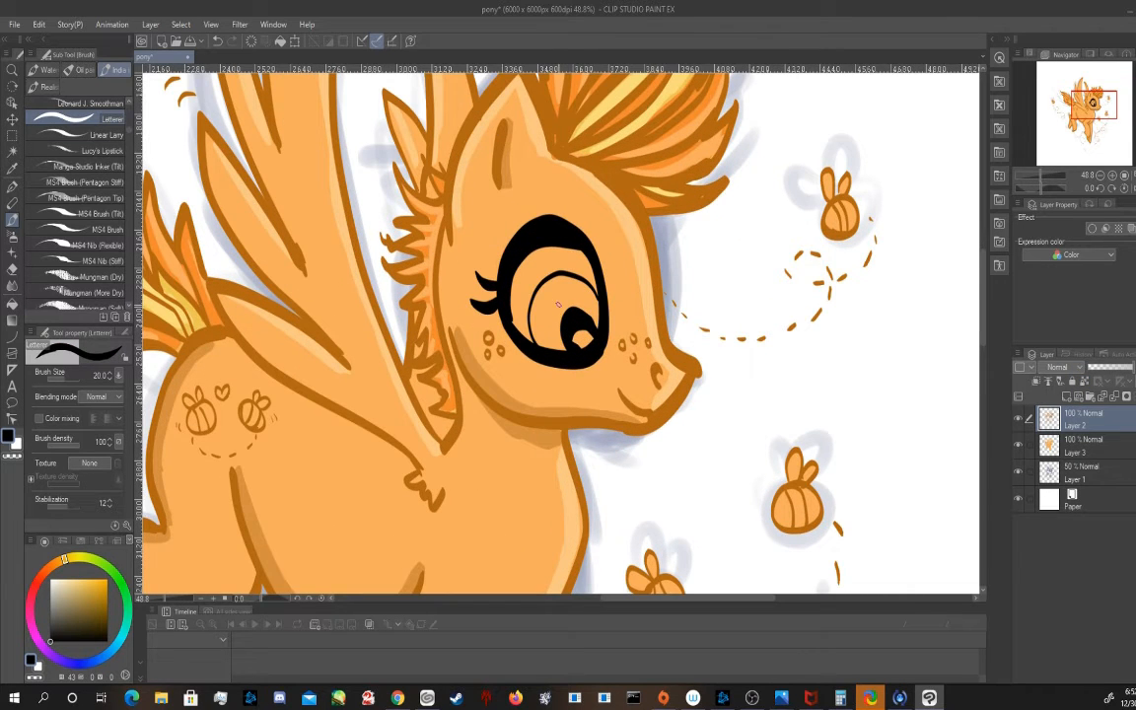
mouse_move(501, 260)
left_mouse_down()
mouse_move(525, 225)
mouse_move(515, 234)
mouse_move(572, 226)
mouse_move(595, 247)
left_mouse_up()
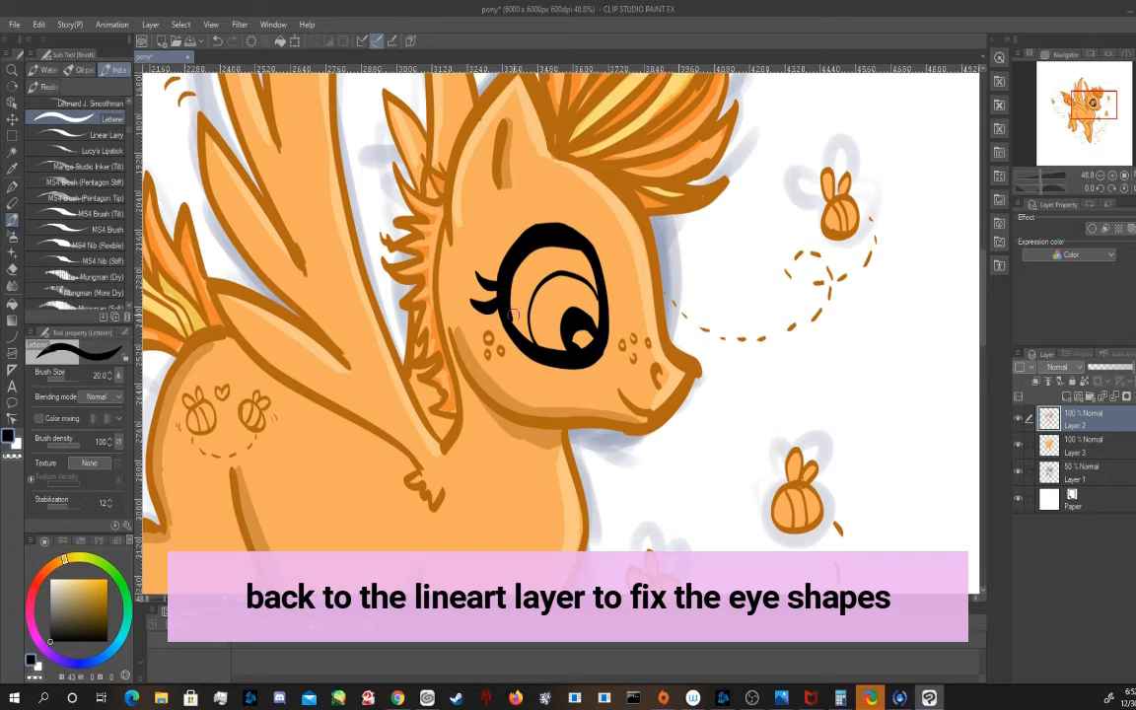
left_click_drag(511, 315, 578, 256)
mouse_move(557, 314)
left_mouse_down()
mouse_move(578, 312)
mouse_move(584, 326)
left_mouse_up()
Auto-select the eye's outer area from the Layer 2 line art and fill it white on Layer 3, clearing the selection
scroll(611, 338, "down", 3)
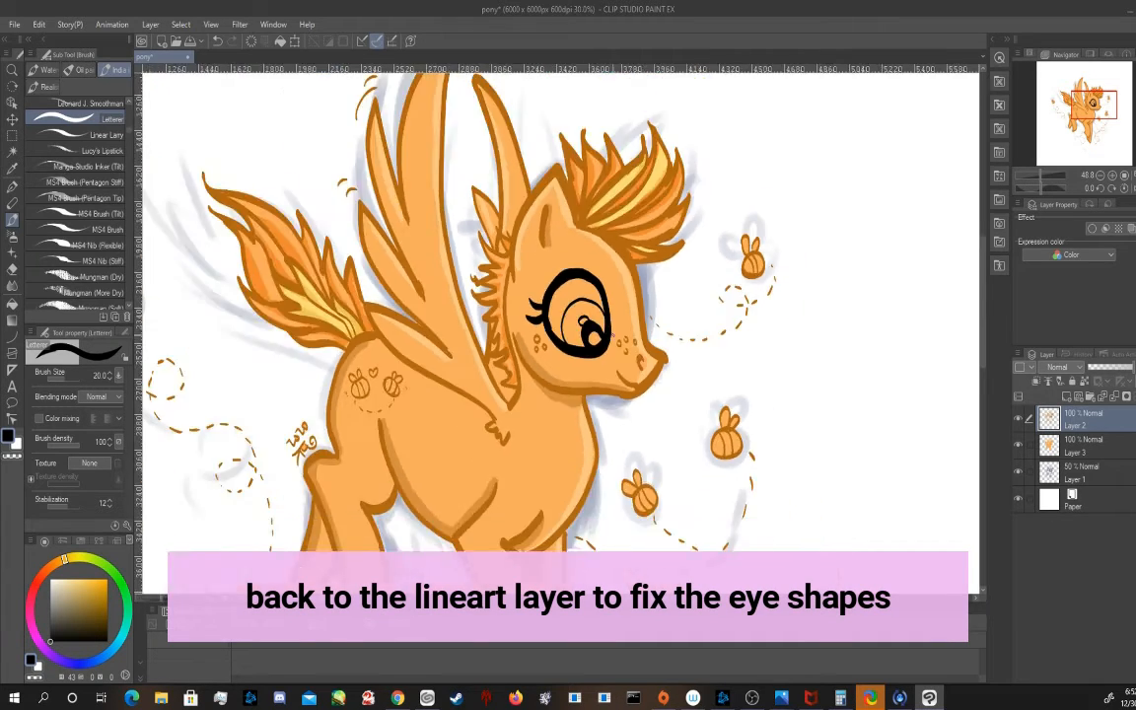
left_click(1080, 446)
left_click(1071, 417)
left_click(12, 152)
left_click(561, 295)
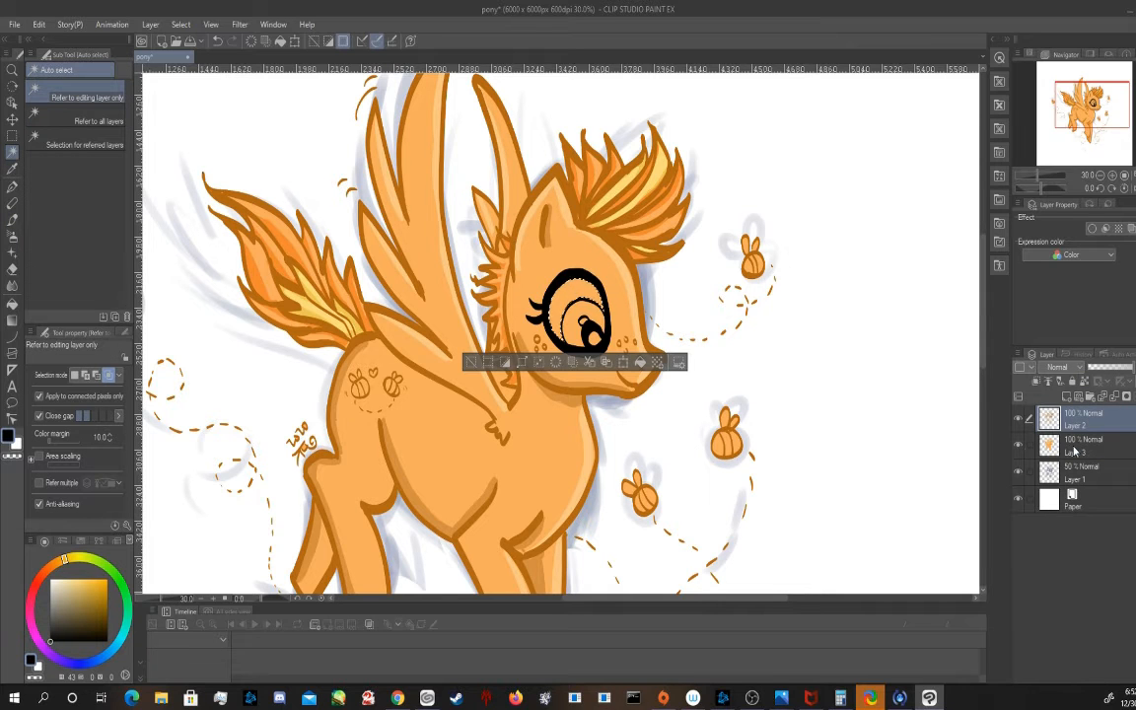
left_click(1074, 450)
left_click(53, 580)
left_click(639, 362)
left_click(473, 362)
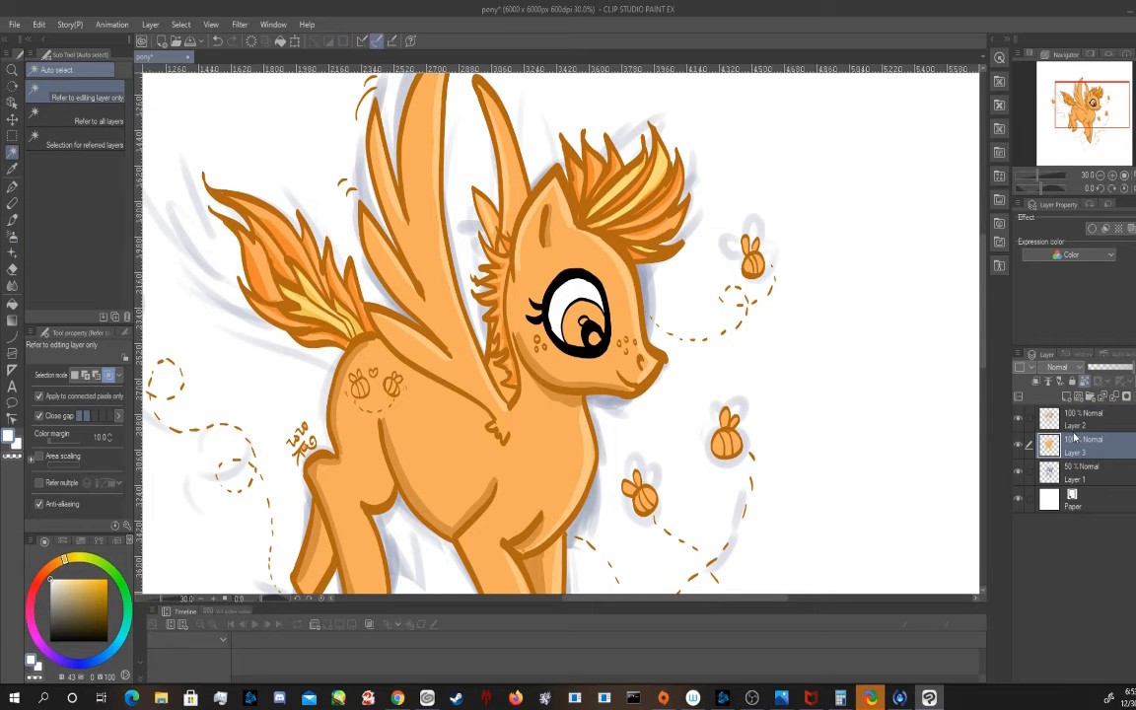
Paint the two pupil reflections white with the Letterer brush at size 25
left_click(12, 220)
scroll(588, 317, "up", 5)
key("bracketright")
left_click_drag(578, 318, 596, 350)
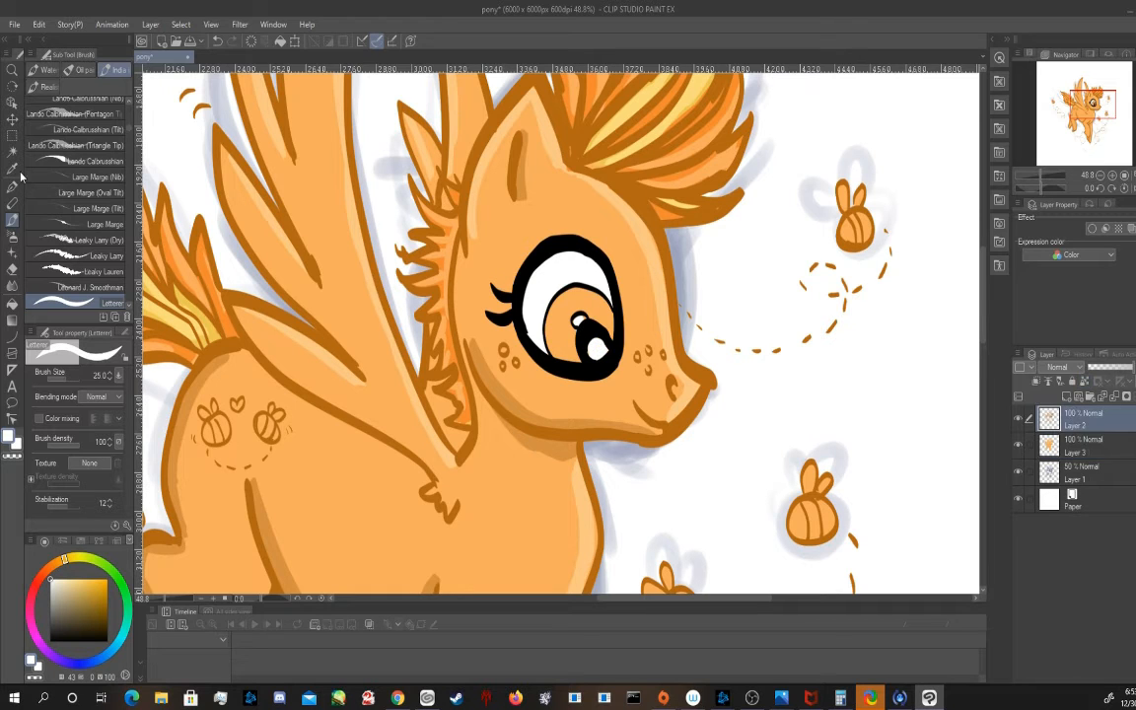
Fill the iris with dark golden yellow (41, 95, 81) on Layer 3 and dab the freckles pale cream (41, 22, 97)
left_click(12, 150)
left_click(540, 301)
left_click(98, 578)
left_click(63, 559)
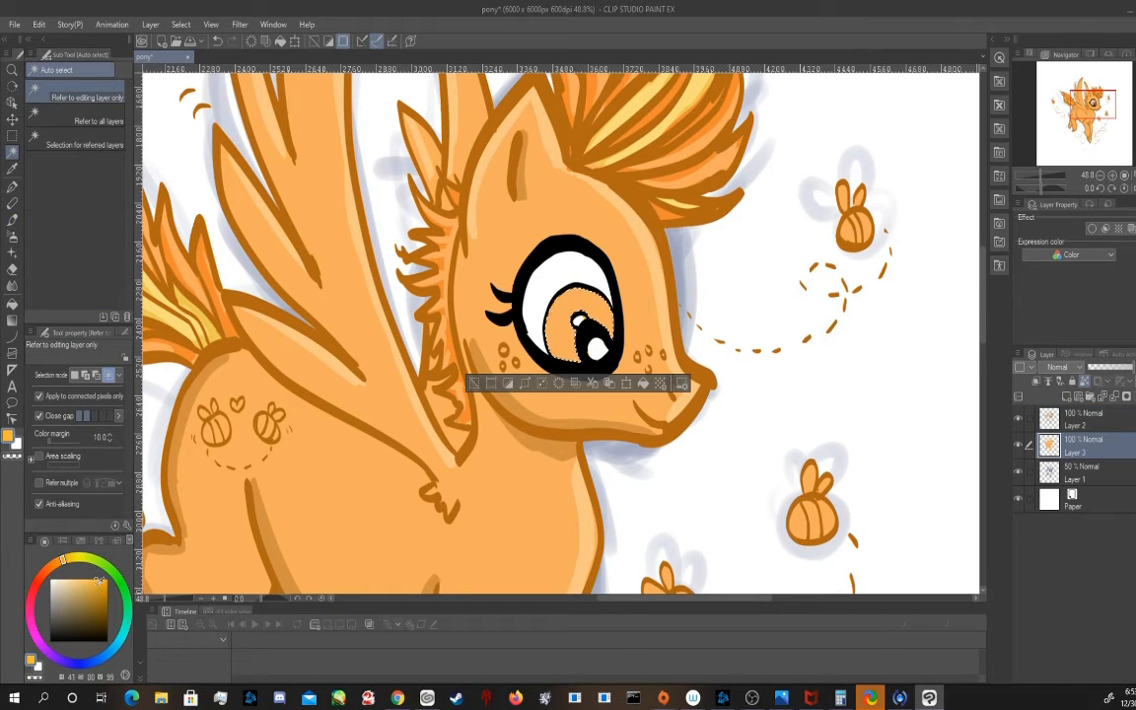
left_click(104, 590)
left_click(644, 382)
left_click(475, 381)
left_click(12, 223)
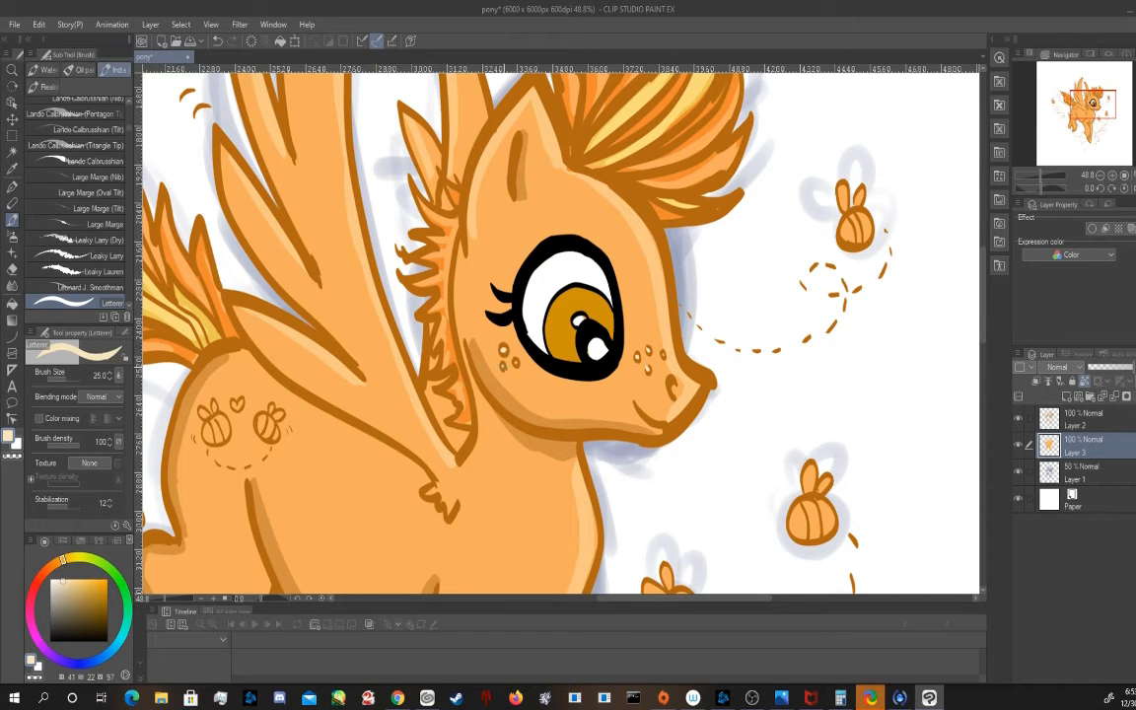
Shade the iris with darker brown (41, 96, 62), add lighter golden strokes, and touch up the pupil reflection in white
left_click(12, 169)
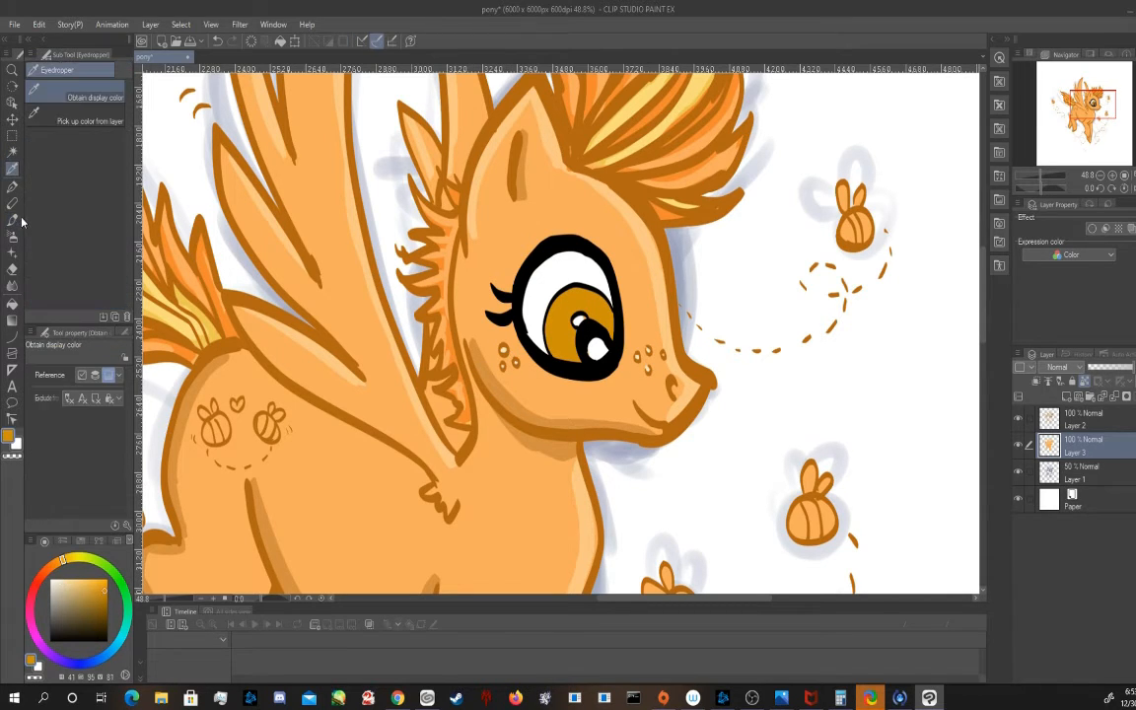
left_click(11, 221)
left_click(105, 602)
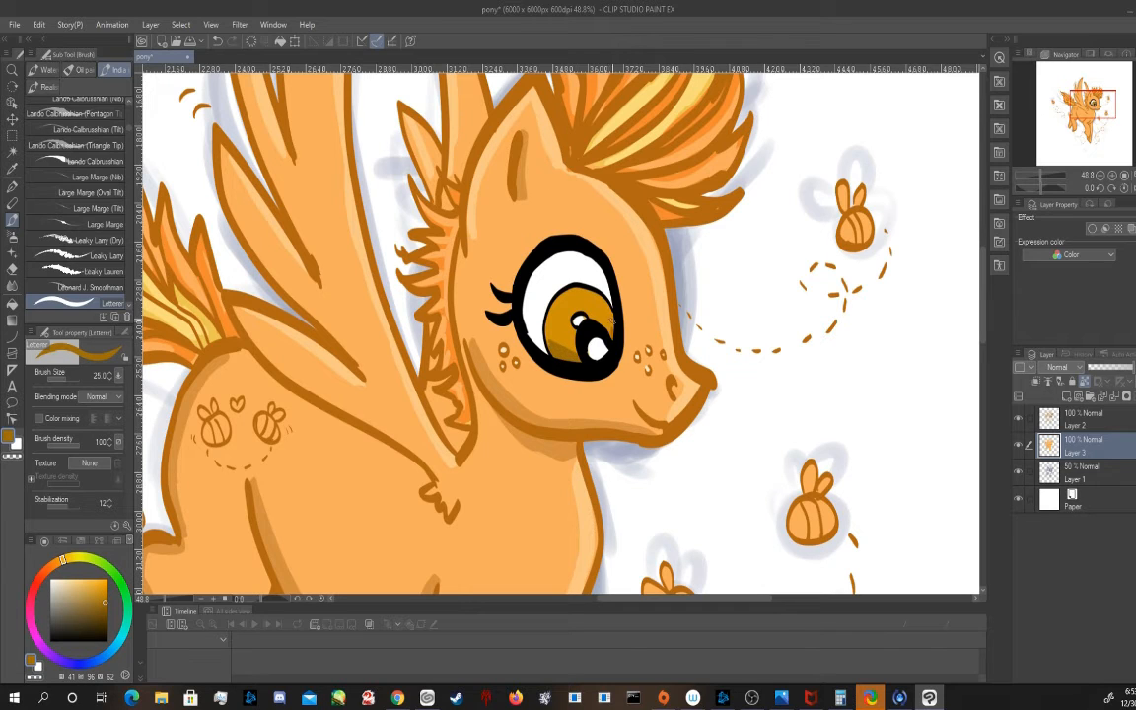
mouse_move(611, 321)
left_mouse_down()
mouse_move(580, 291)
mouse_move(610, 305)
left_mouse_up()
left_click(100, 578)
left_click_drag(53, 582, 46, 569)
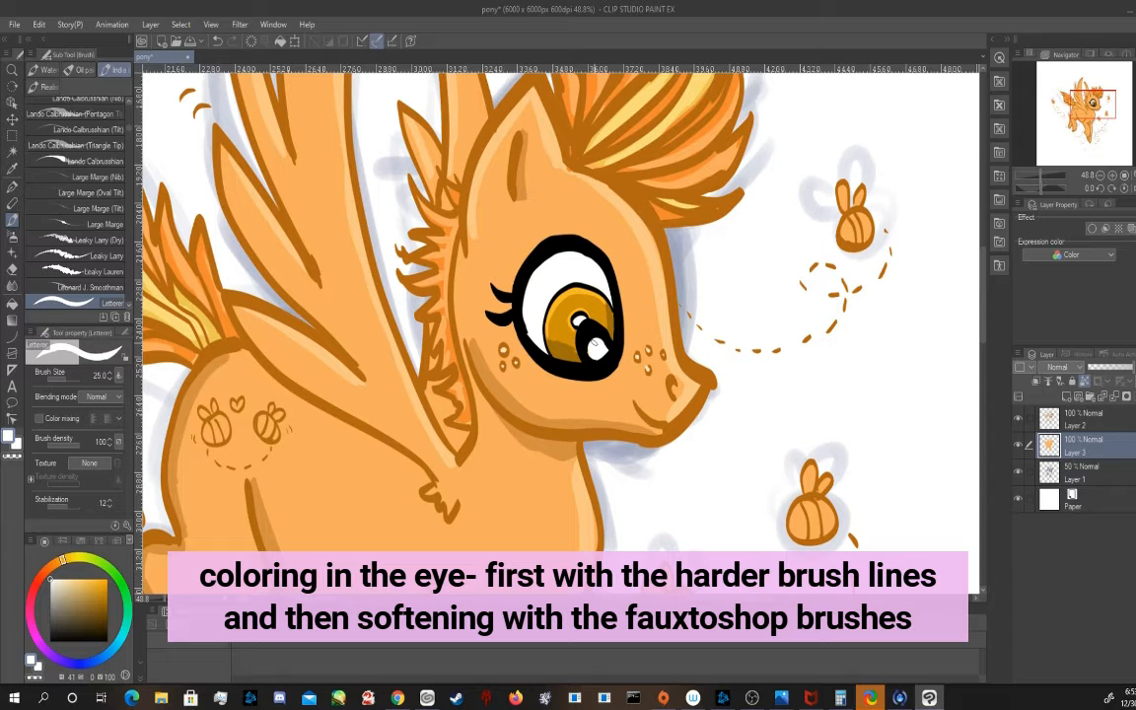
Soften the iris colours with the Fauxtoshop and Fauxtoshop (Wet) brushes at size 80
scroll(114, 137, "up", 10)
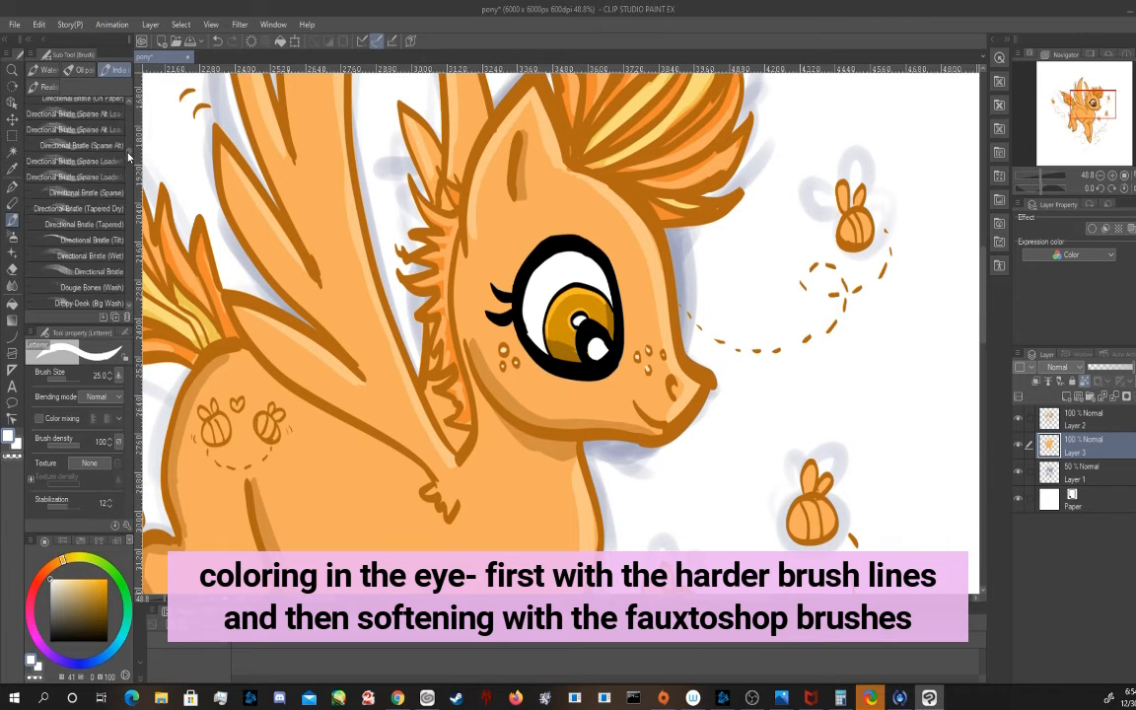
left_click(105, 231)
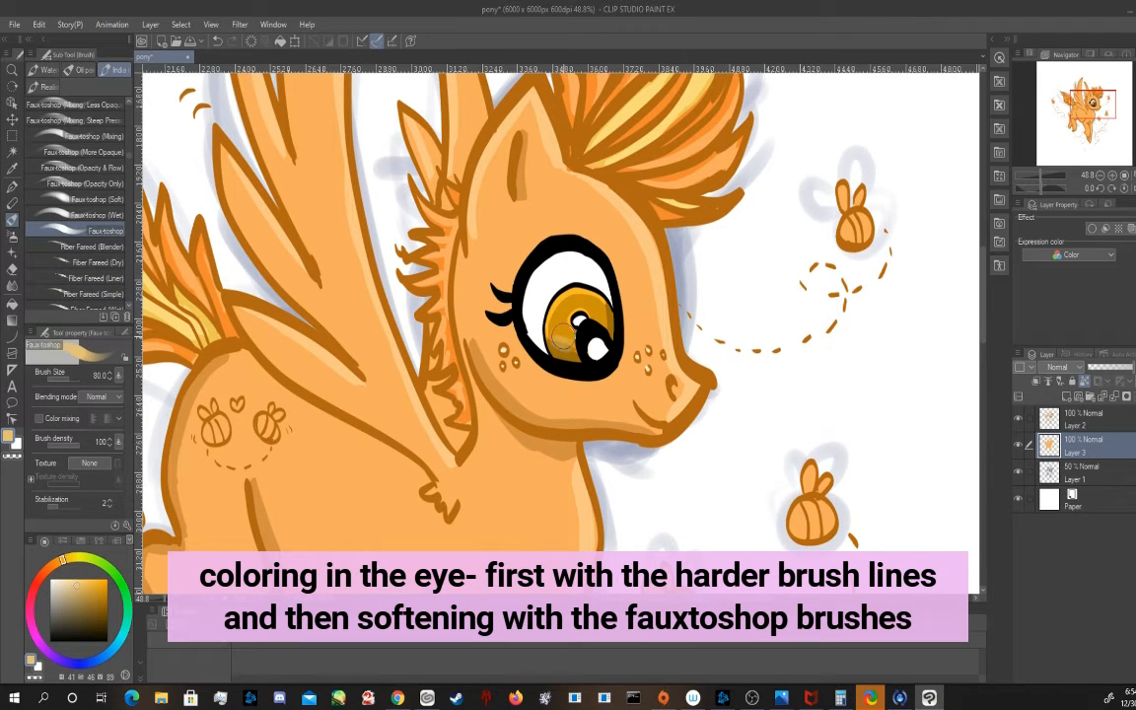
left_click(97, 215)
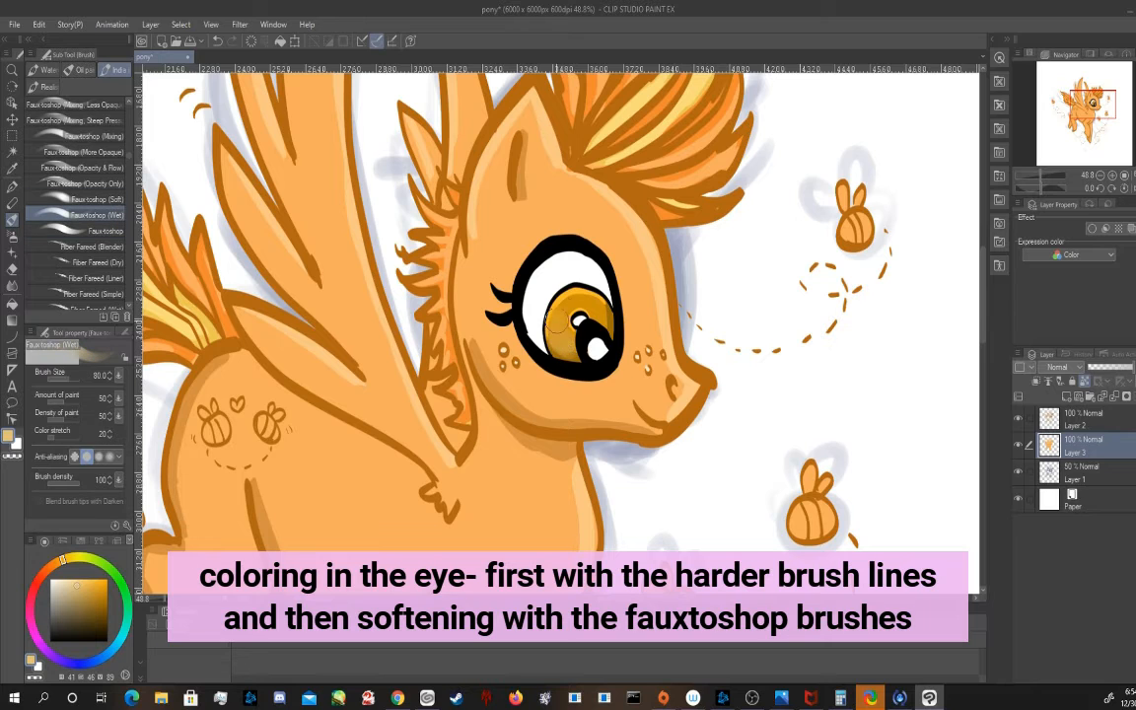
Add golden (41, 79, 100) strokes and light dabs to the iris and retouch the pupil reflection with the Fauxtoshop brush at size 25
left_click(105, 231)
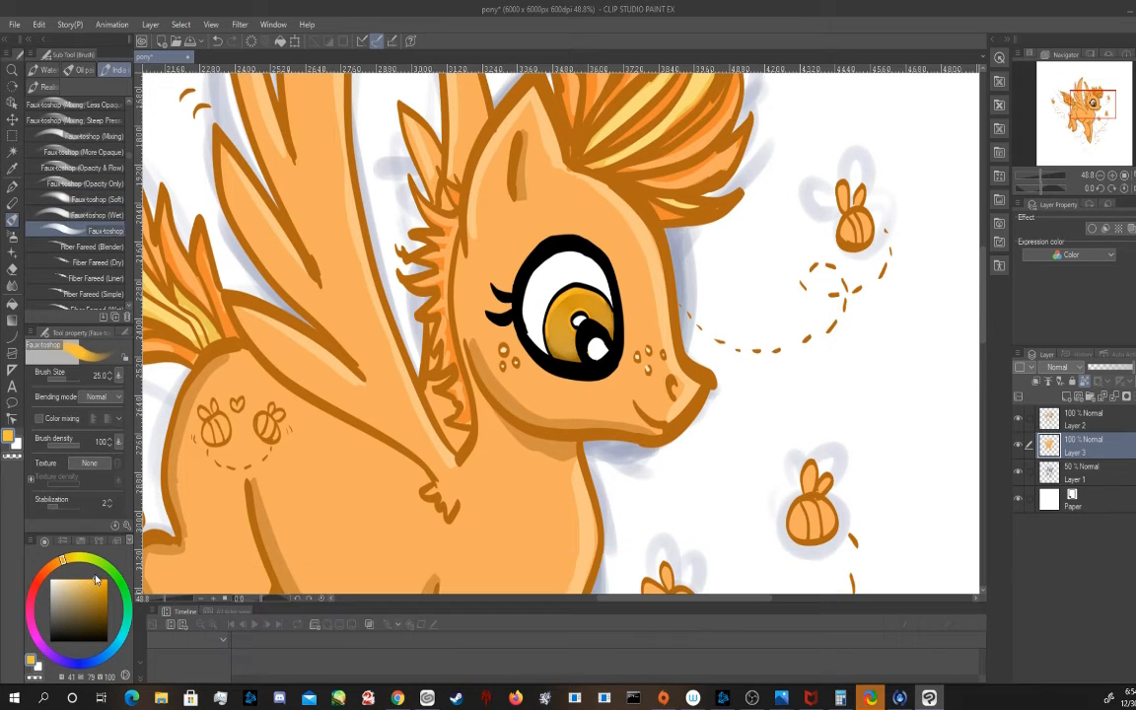
scroll(576, 341, "up", 1)
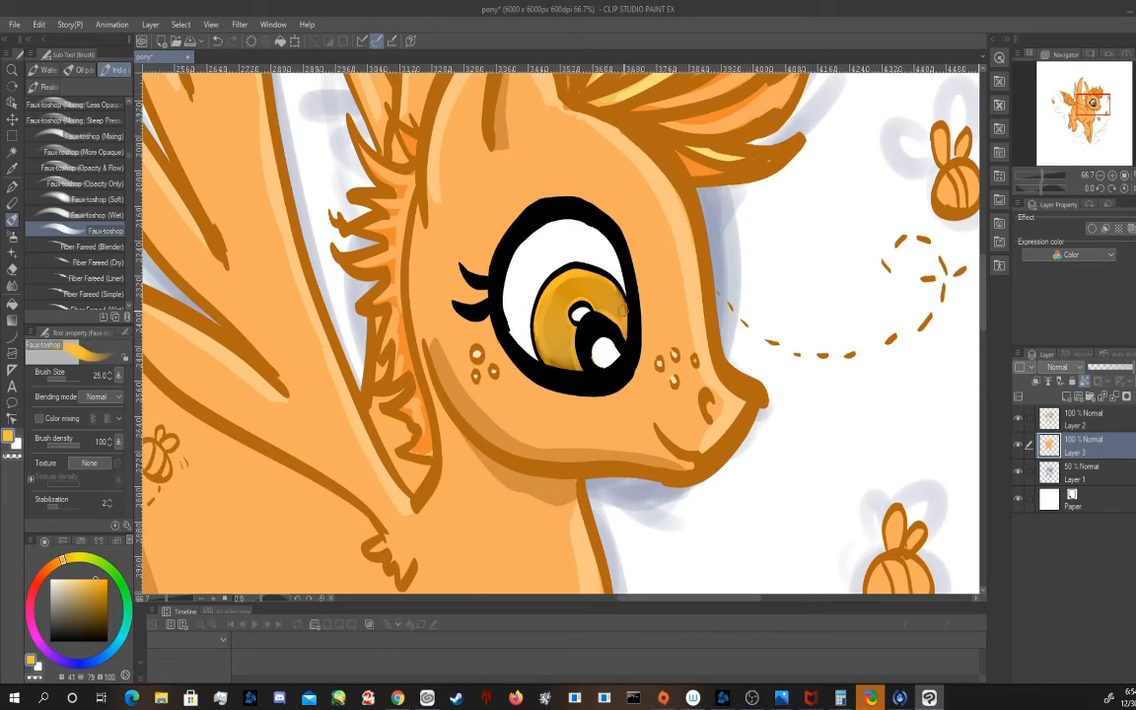
mouse_move(563, 293)
left_mouse_down()
mouse_move(539, 317)
mouse_move(585, 277)
mouse_move(579, 364)
mouse_move(596, 313)
mouse_move(612, 329)
mouse_move(599, 362)
left_mouse_up()
left_click(599, 357, "alt")
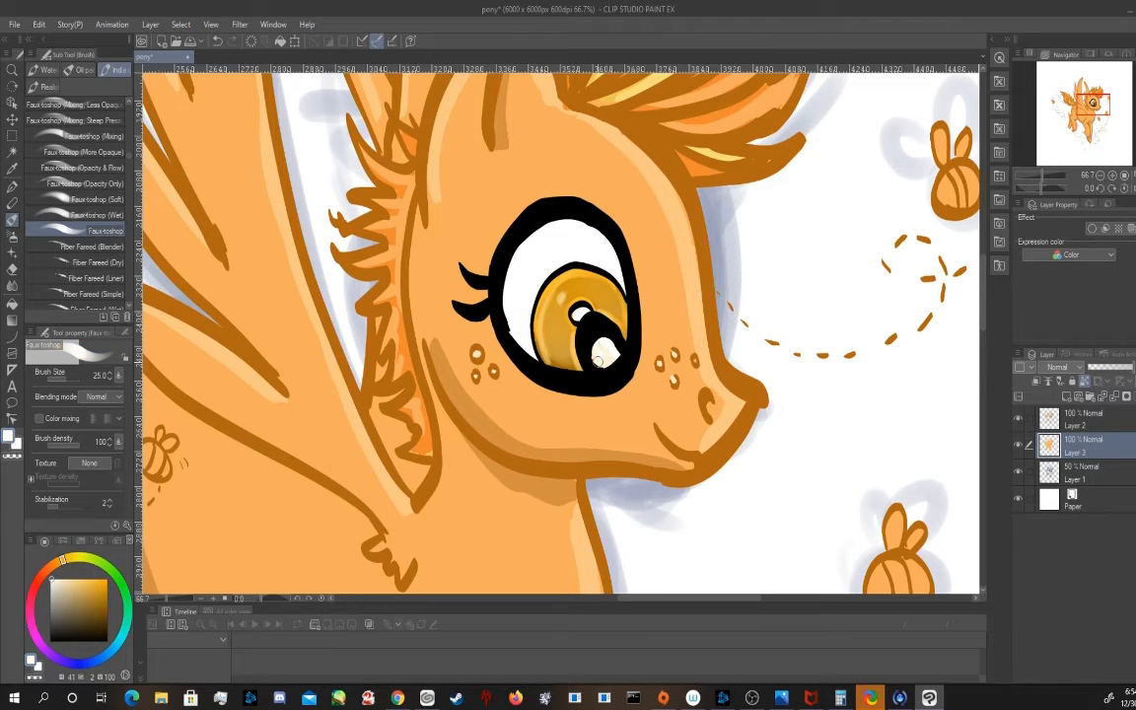
Sample the body's shadow orange and blend the shading on the belly, haunch, neck and ear with Fauxtoshop (Wet) at size 80
scroll(642, 273, "down", 2)
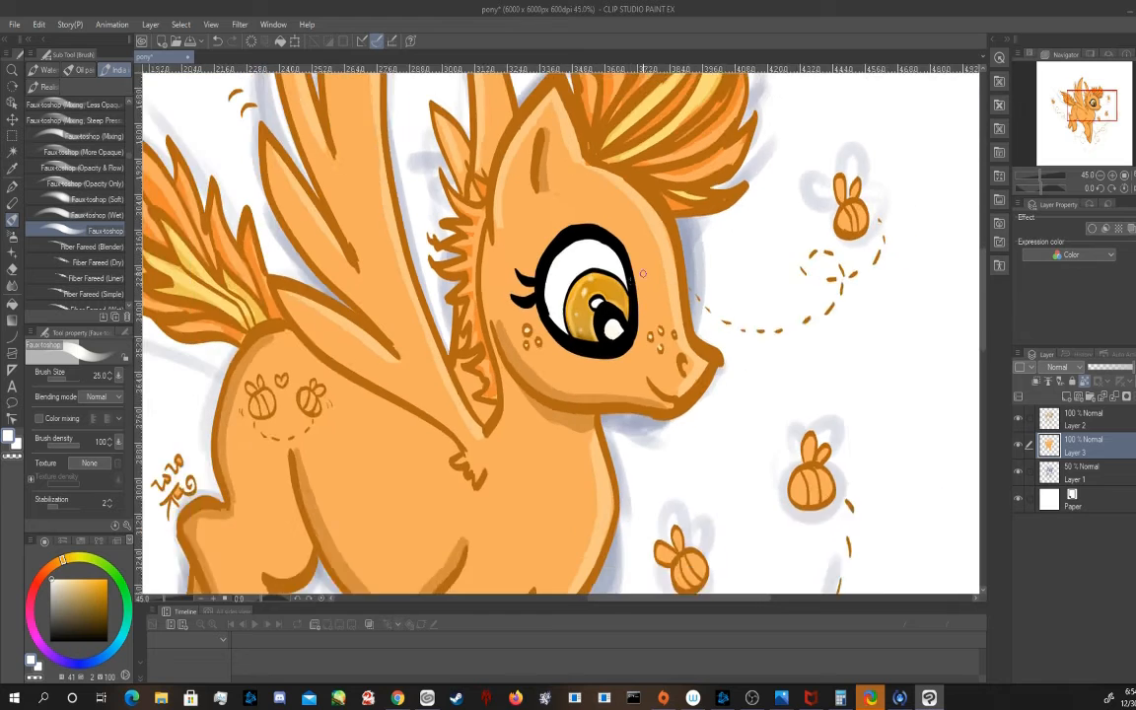
left_click(97, 213)
left_click(12, 168)
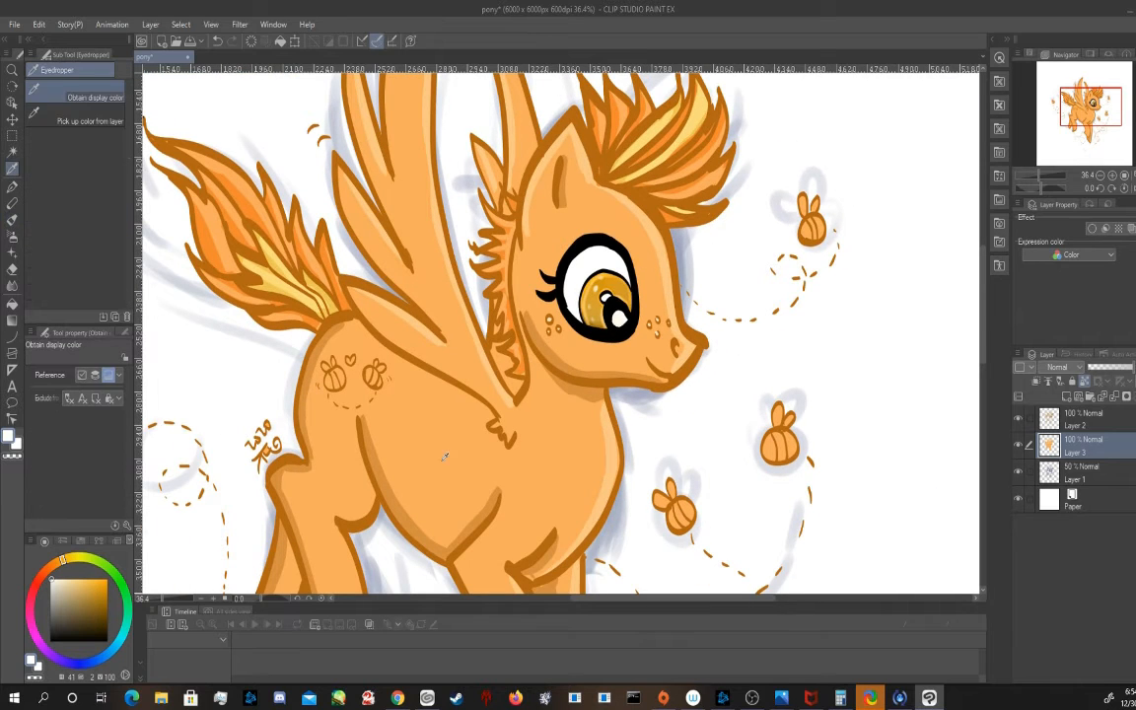
left_click(388, 479)
left_click(12, 220)
left_click_drag(372, 435, 452, 538)
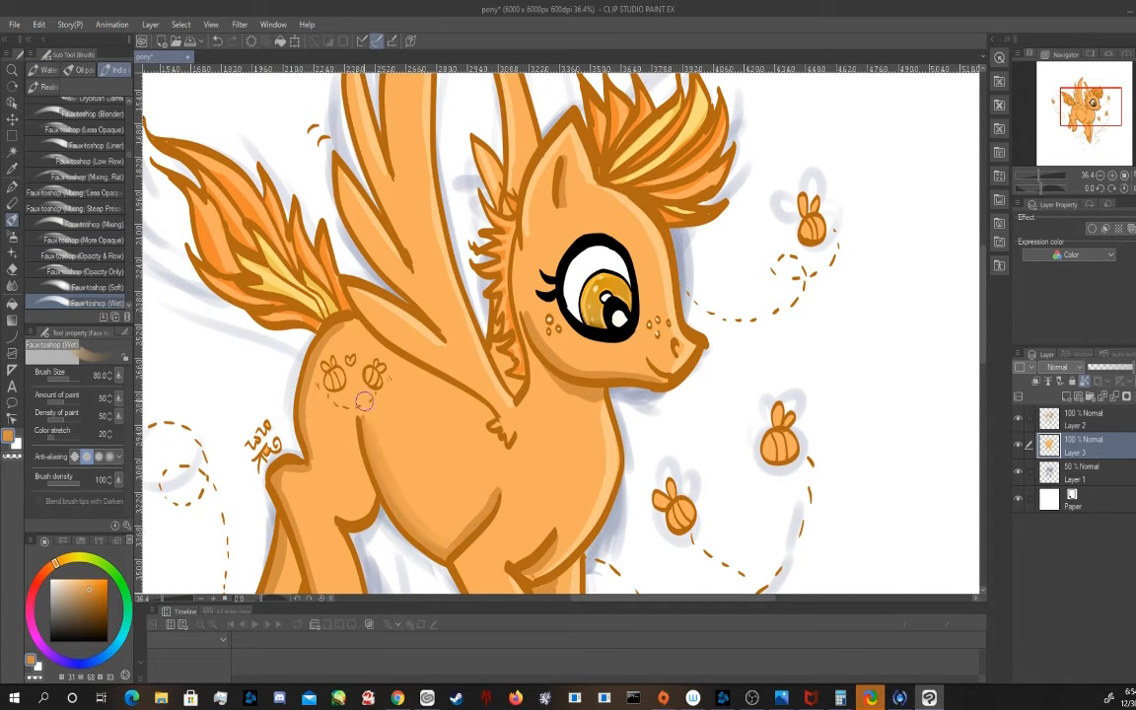
mouse_move(364, 401)
left_mouse_down()
mouse_move(444, 545)
mouse_move(492, 488)
left_mouse_up()
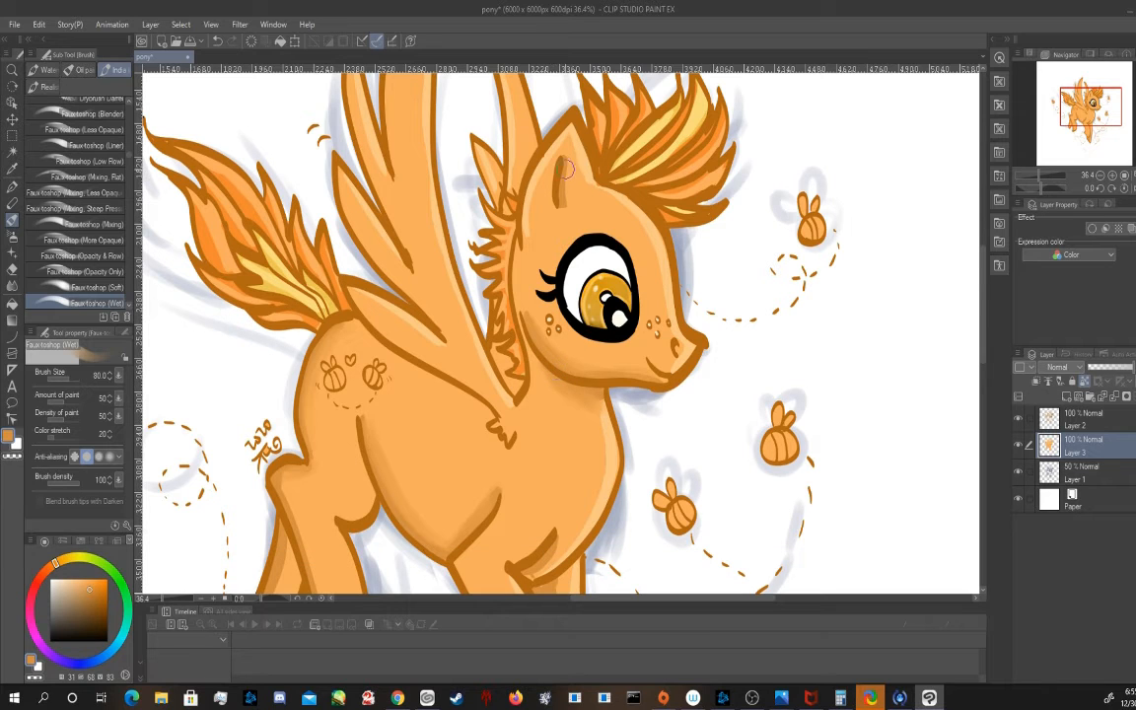
left_click_drag(566, 170, 564, 162)
Blend the shading along the front and hind legs with the Fauxtoshop (Wet) brush
left_click_drag(1092, 112, 1088, 126)
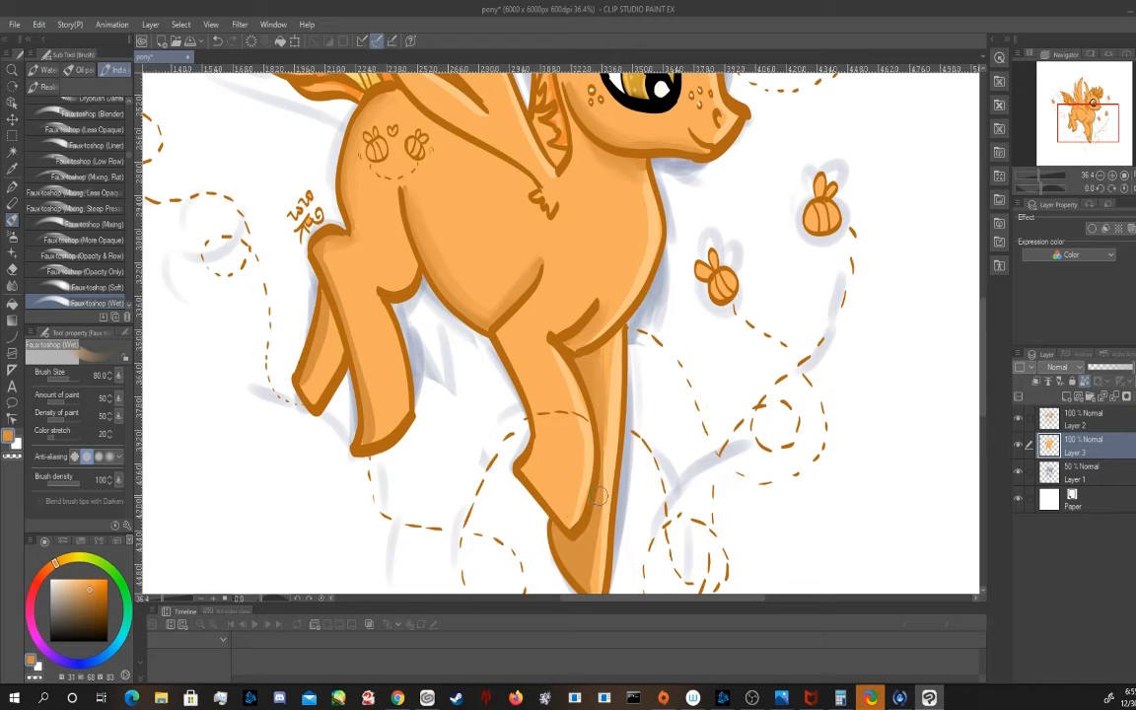
left_click_drag(599, 496, 599, 582)
left_click_drag(328, 252, 342, 308)
Brush yellow-orange (40, 61, 99) highlights onto the legs with a reduced Fauxtoshop (Soft) brush and blend them with Fauxtoshop (Wet)
left_click(96, 287)
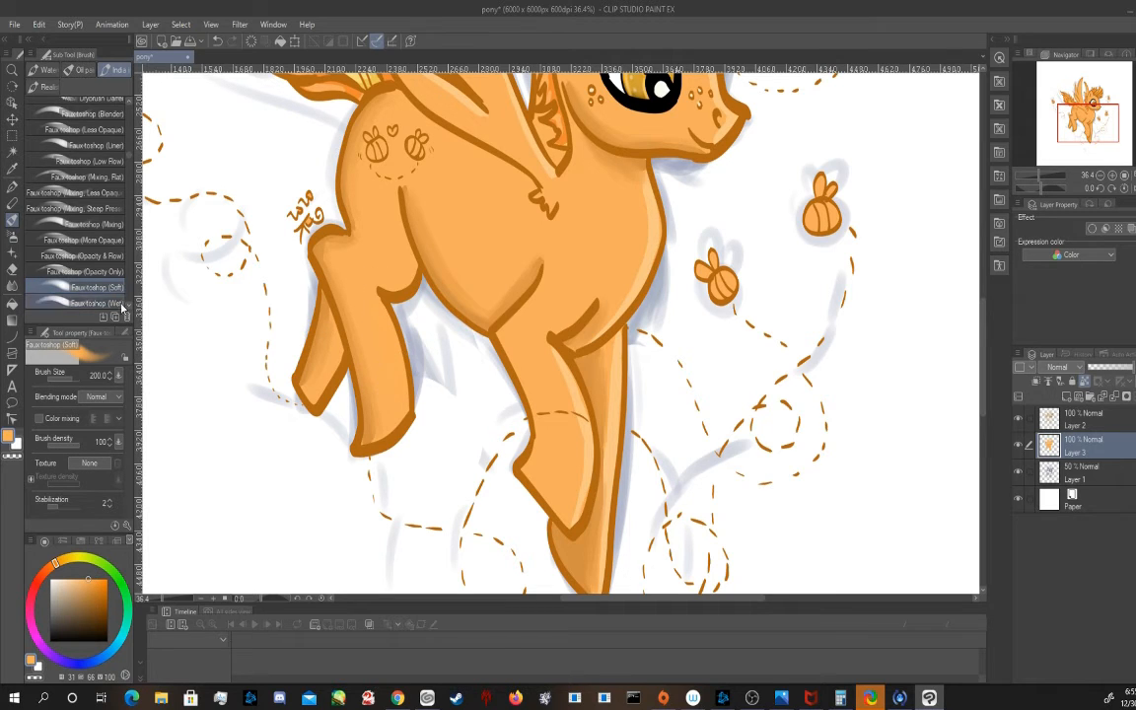
left_click(62, 560)
left_click(89, 581)
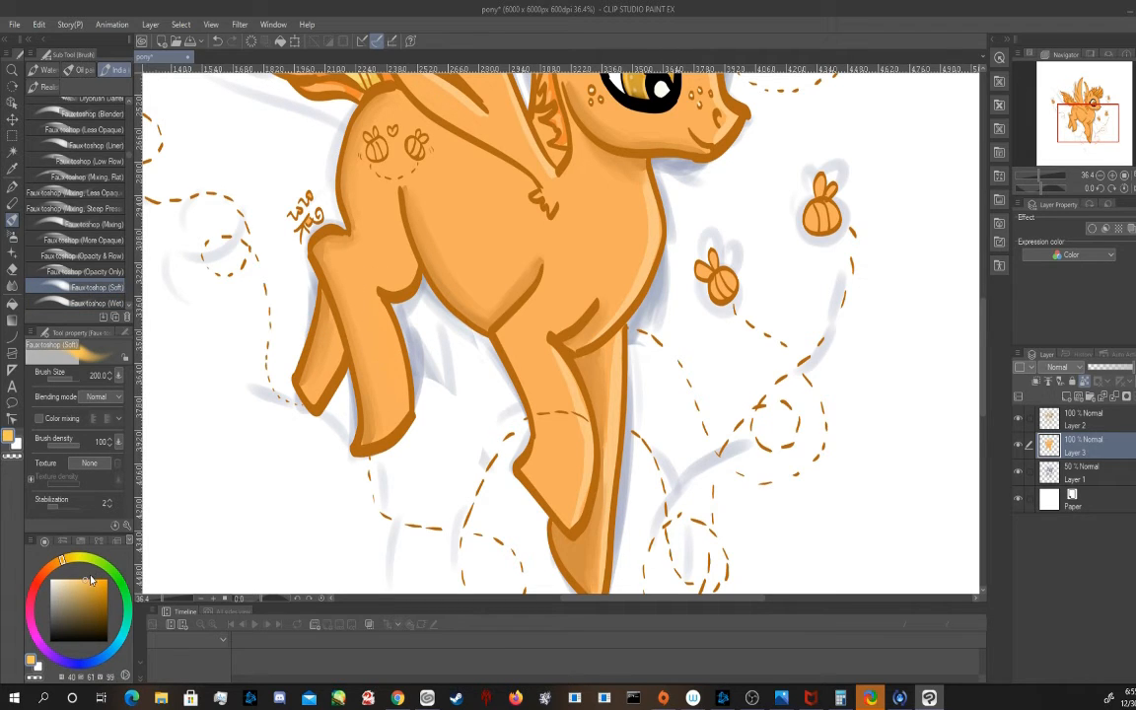
key("bracketleft")
key("bracketleft")
key("bracketleft")
key("bracketleft")
left_click_drag(377, 302, 401, 400)
left_click(93, 303)
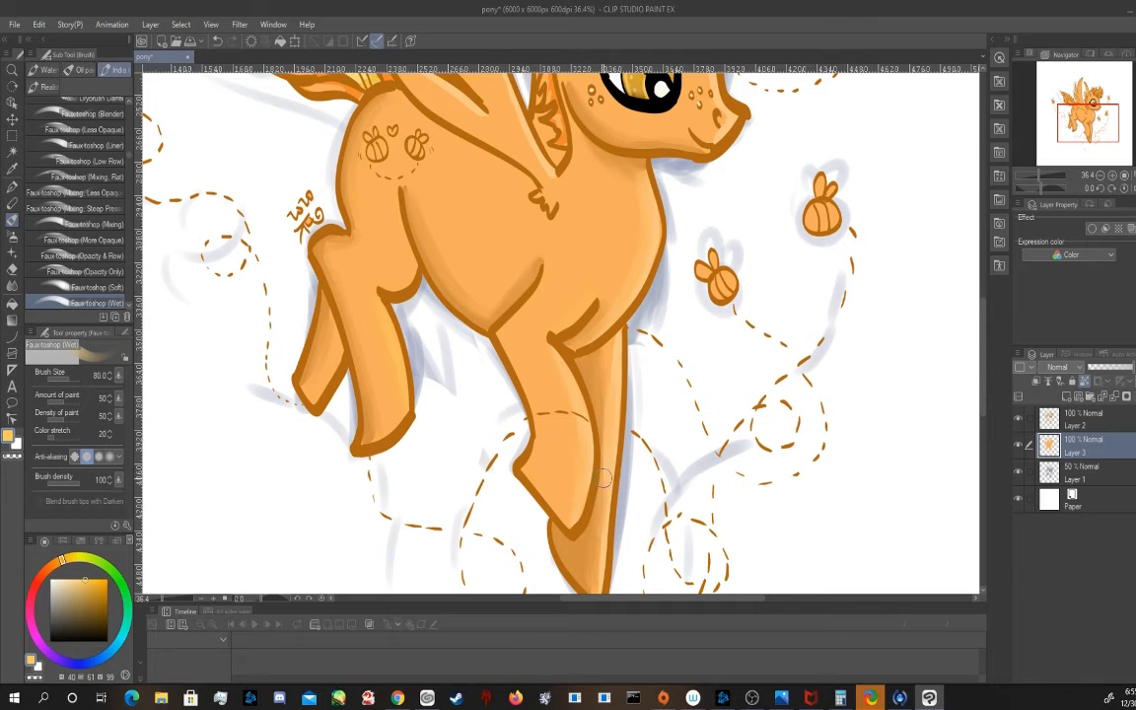
Blend the wing shading with an enlarged Fauxtoshop (Wet) brush
scroll(652, 426, "down", 3)
left_click_drag(1080, 125, 1069, 102)
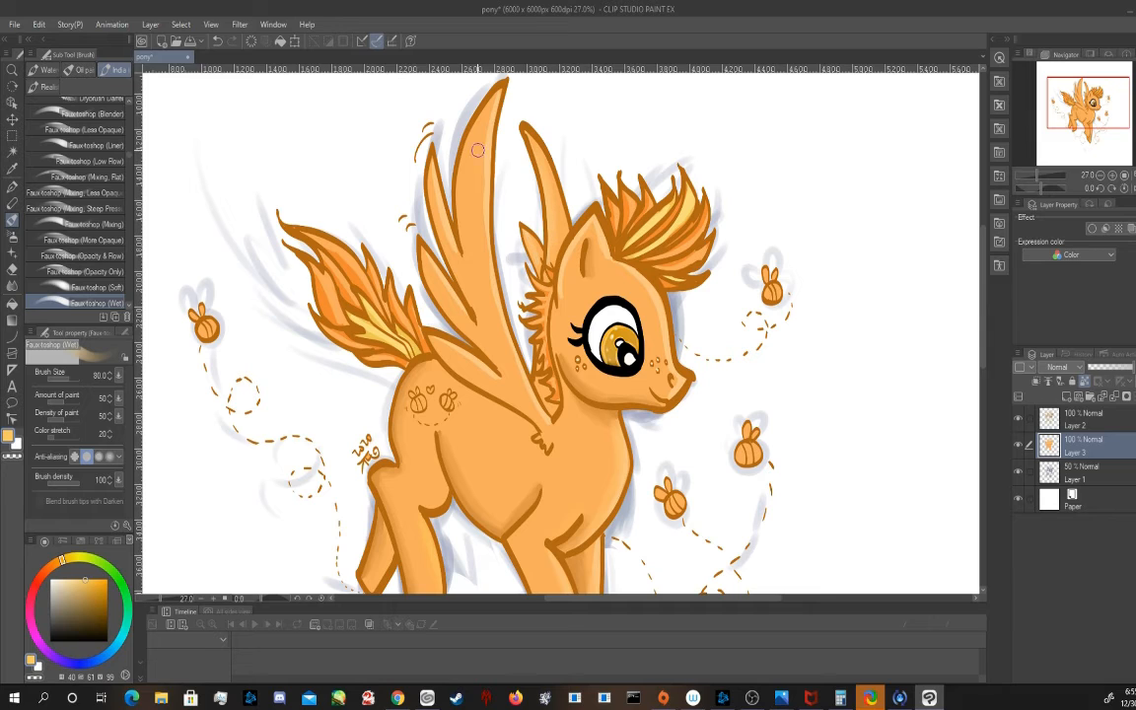
key("bracketright")
key("bracketright")
key("bracketright")
Paint pale yellow highlights along the large wing with the Fauxtoshop brush, enlarging it to size 100
left_click(120, 290)
scroll(115, 264, "down", 4)
left_click(112, 112)
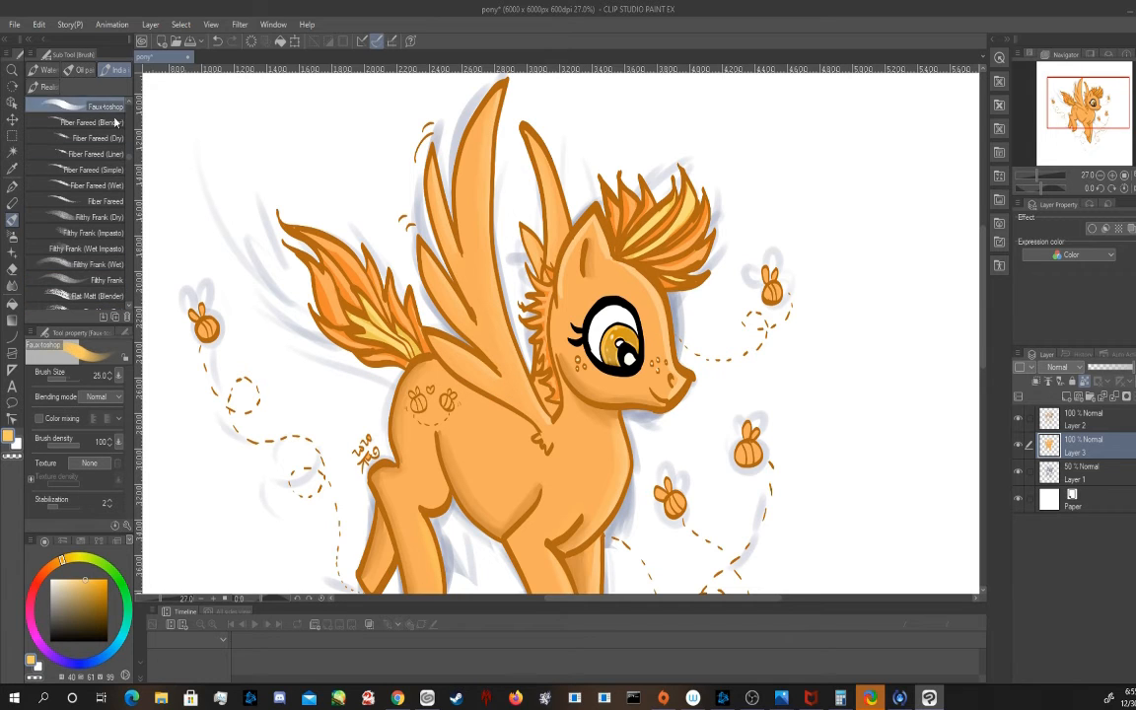
left_click(72, 580)
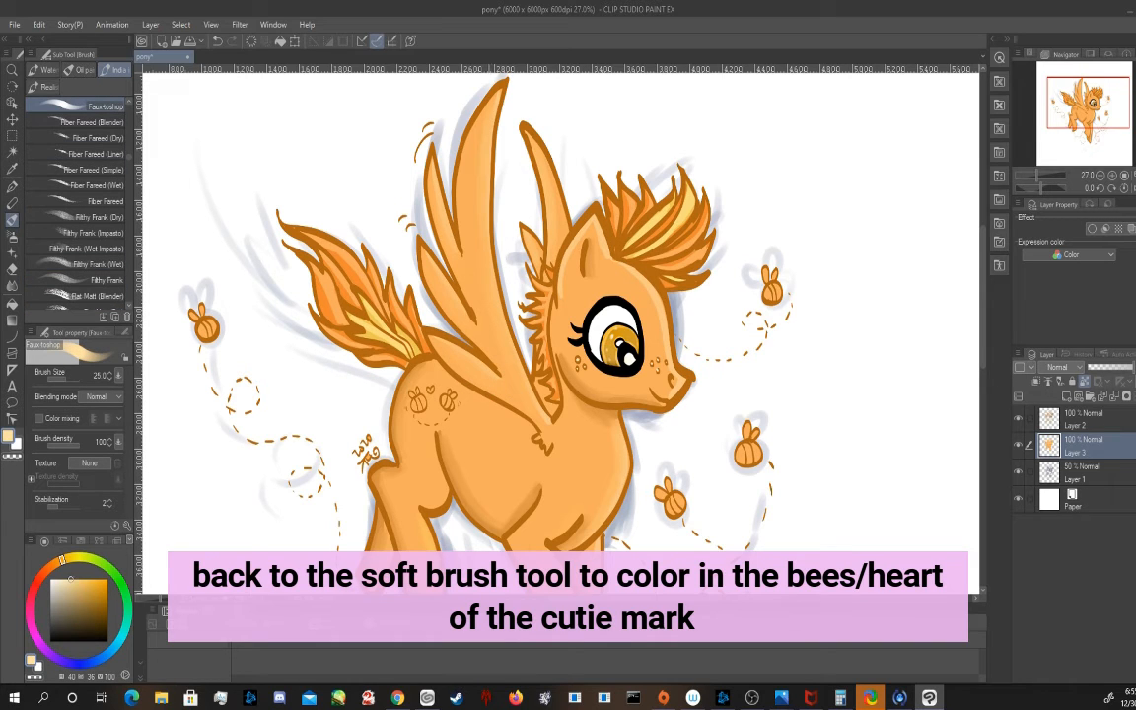
mouse_move(494, 111)
left_mouse_down()
mouse_move(486, 217)
mouse_move(496, 304)
left_mouse_up()
key("bracketright")
key("bracketright")
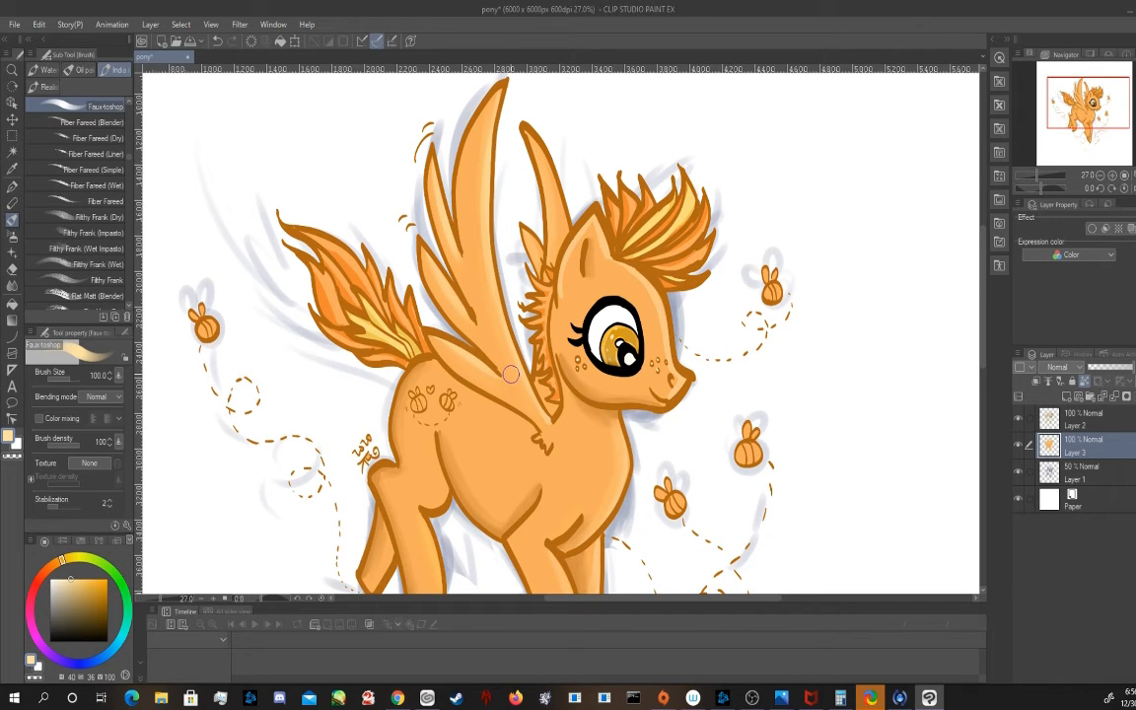
Try painting the left cutie-mark bee's body golden orange (40, 95, 97) with the Brush at size 20
left_click_drag(620, 349, 632, 328)
left_click(97, 582)
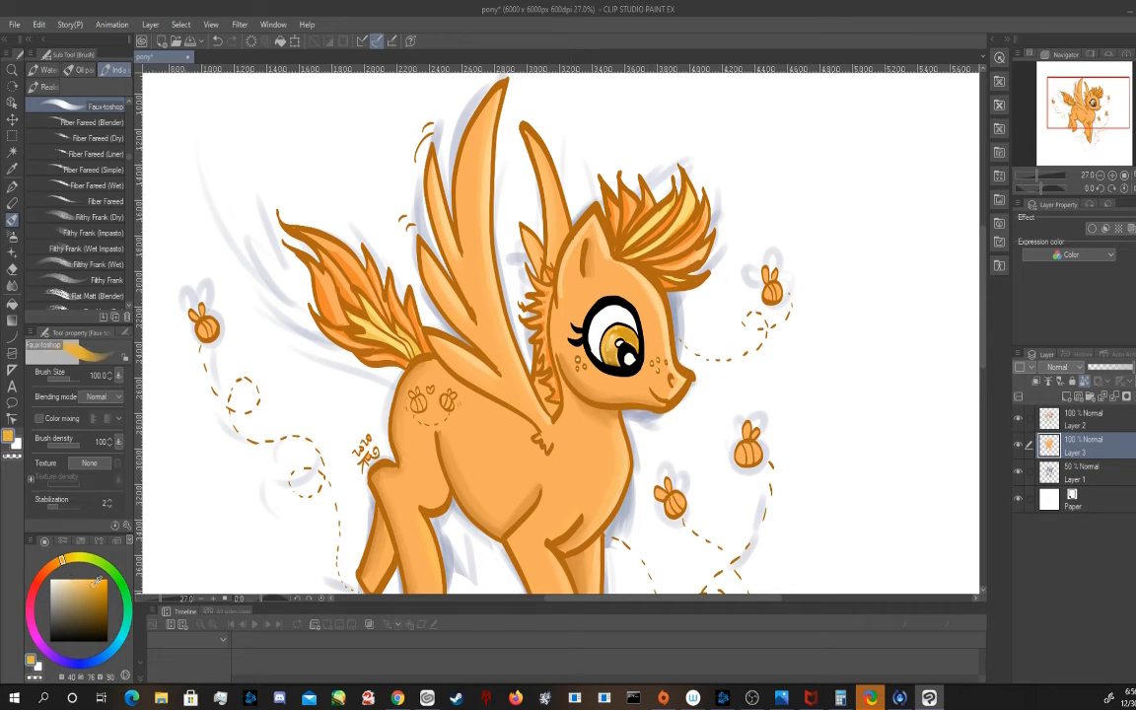
scroll(434, 433, "up", 3)
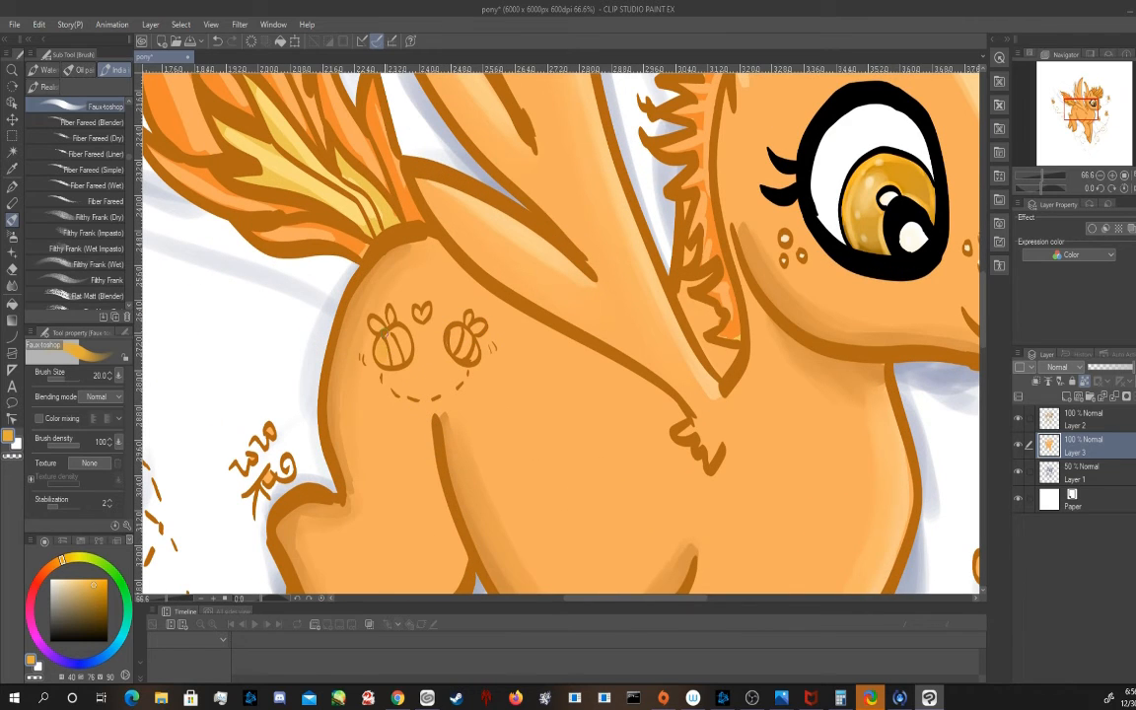
scroll(129, 159, "up", 5)
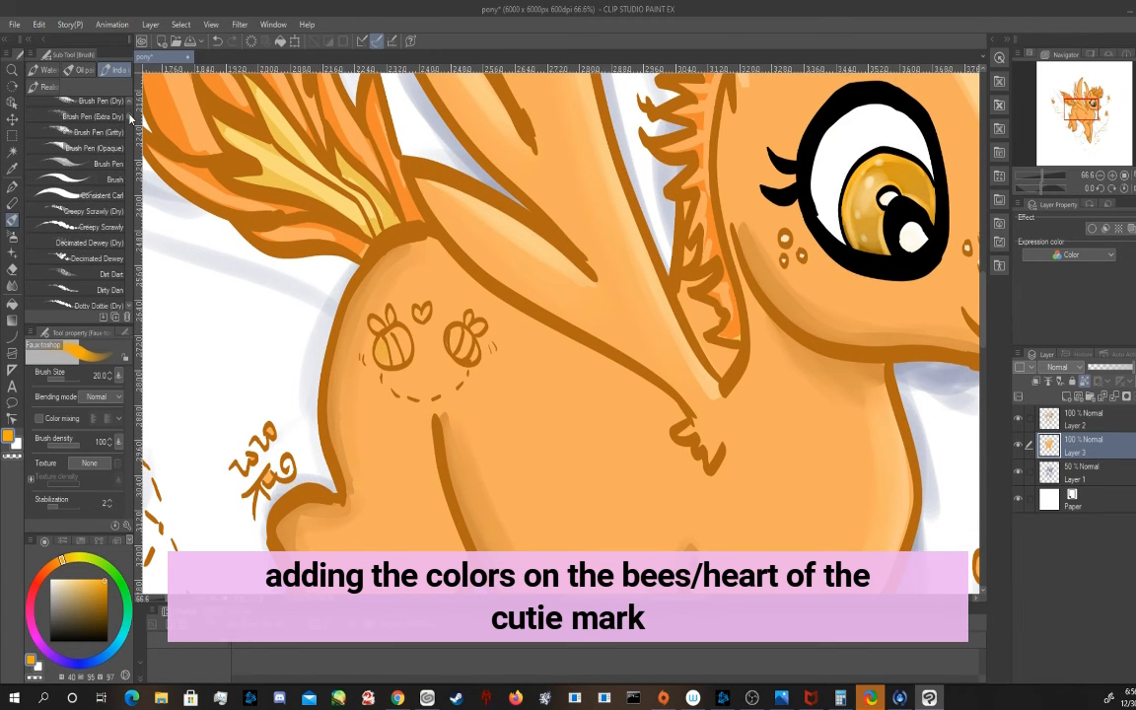
left_click(98, 179)
key("bracketleft")
key("bracketleft")
key("bracketleft")
key("bracketleft")
key("bracketleft")
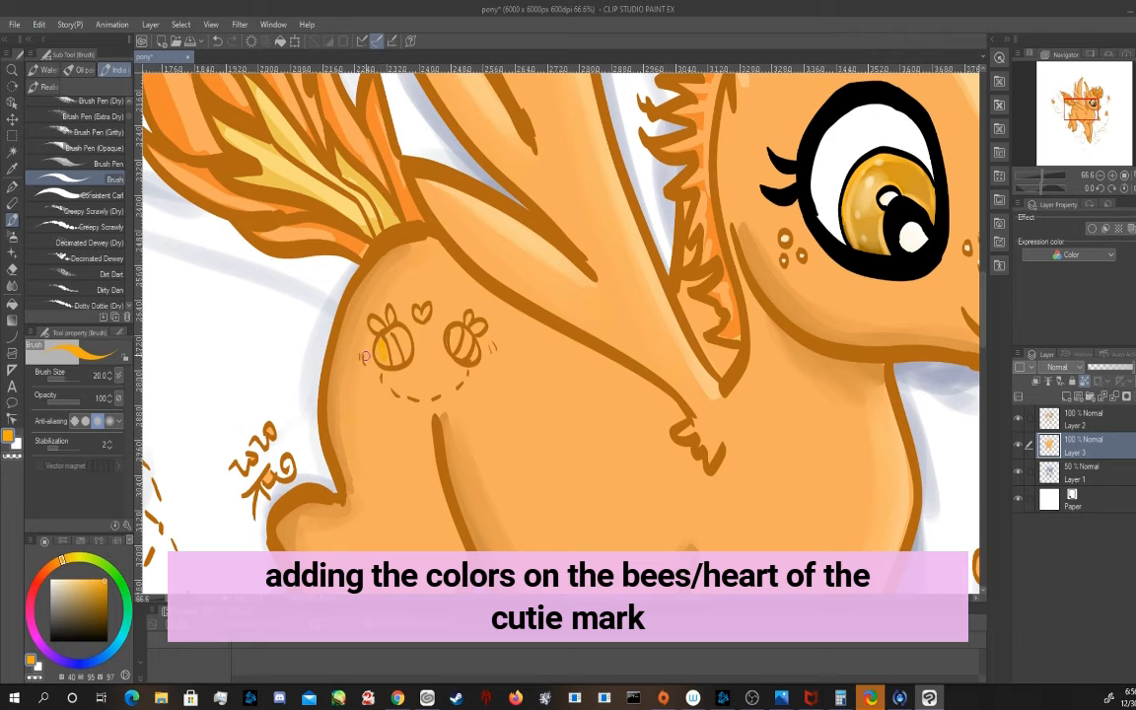
Paint both cutie-mark bees' bodies light yellow (40, 56, 100) with Brush (Soft) and fill their stripes dark grey
left_click(82, 579)
left_click_drag(129, 116, 129, 103)
left_click(115, 269)
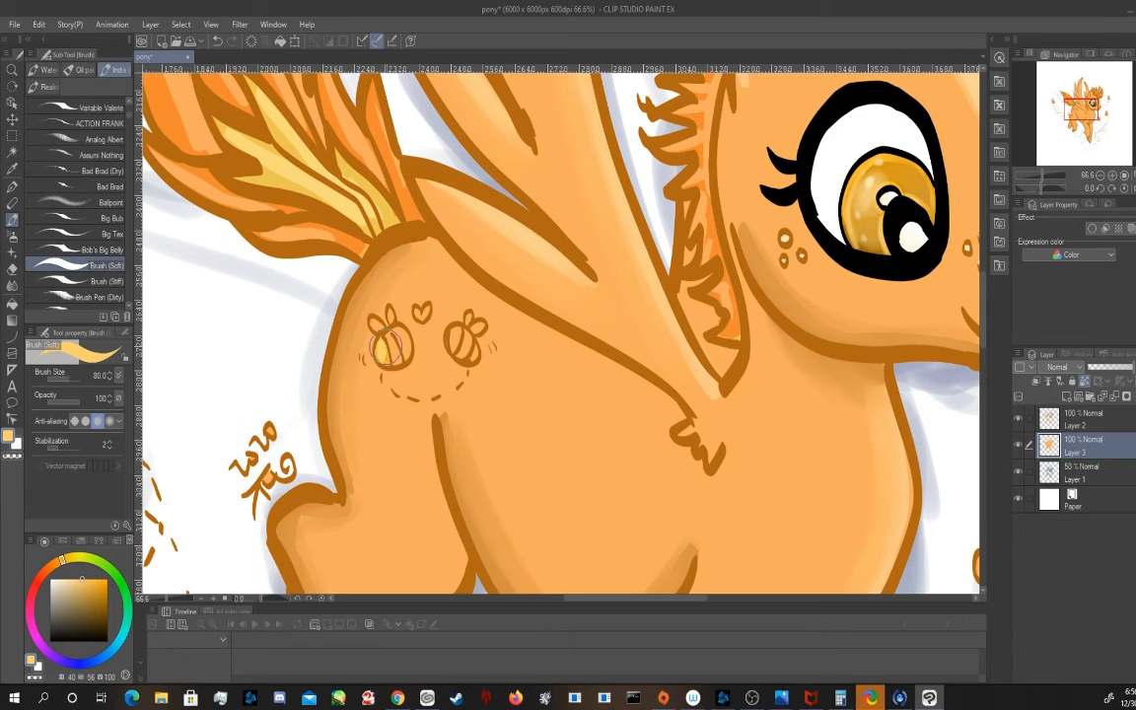
mouse_move(382, 339)
left_mouse_down()
mouse_move(381, 356)
mouse_move(405, 344)
mouse_move(408, 355)
left_mouse_up()
mouse_move(383, 332)
left_mouse_down()
mouse_move(375, 324)
mouse_move(398, 363)
left_mouse_up()
left_click(60, 623)
left_click_drag(467, 331, 464, 357)
Colour the cutie-mark bees' wings pale grey and the heart between them red
left_click(61, 589)
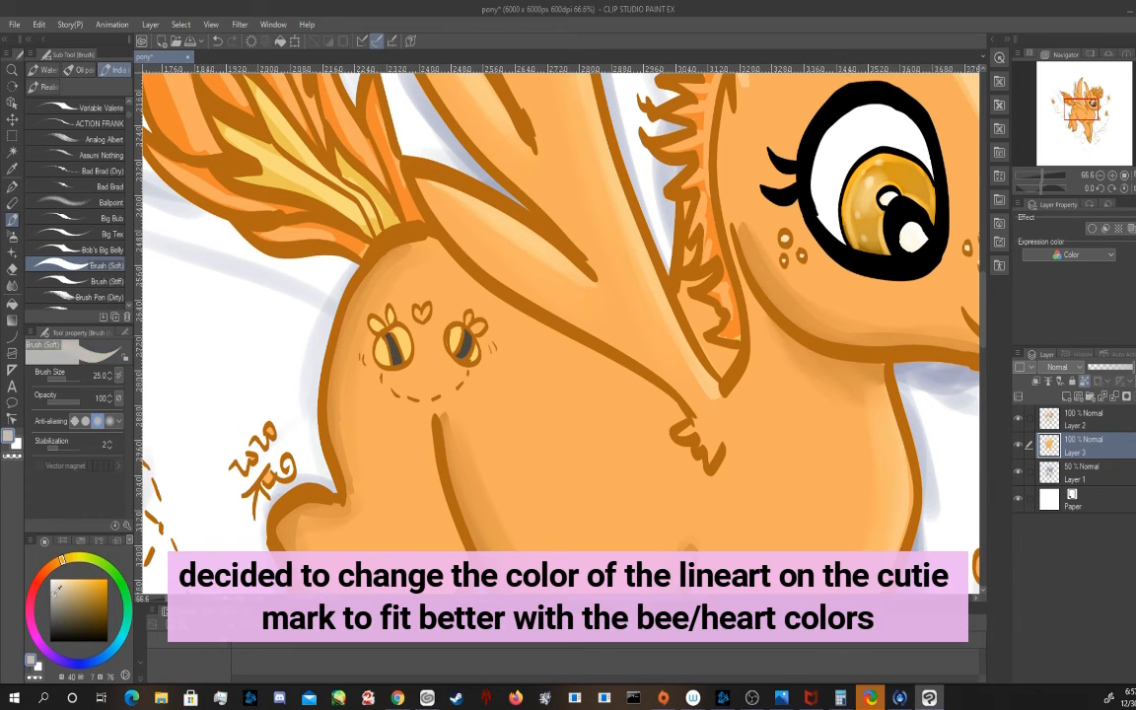
left_click(69, 589)
left_click(35, 585)
left_click(86, 595)
Recolour the cutie-mark bees' outlines and dashed trail dark grey-brown on Layer 2 with Brush (Soft) at size 25
left_click(1068, 415)
left_click(60, 560)
left_click(68, 608)
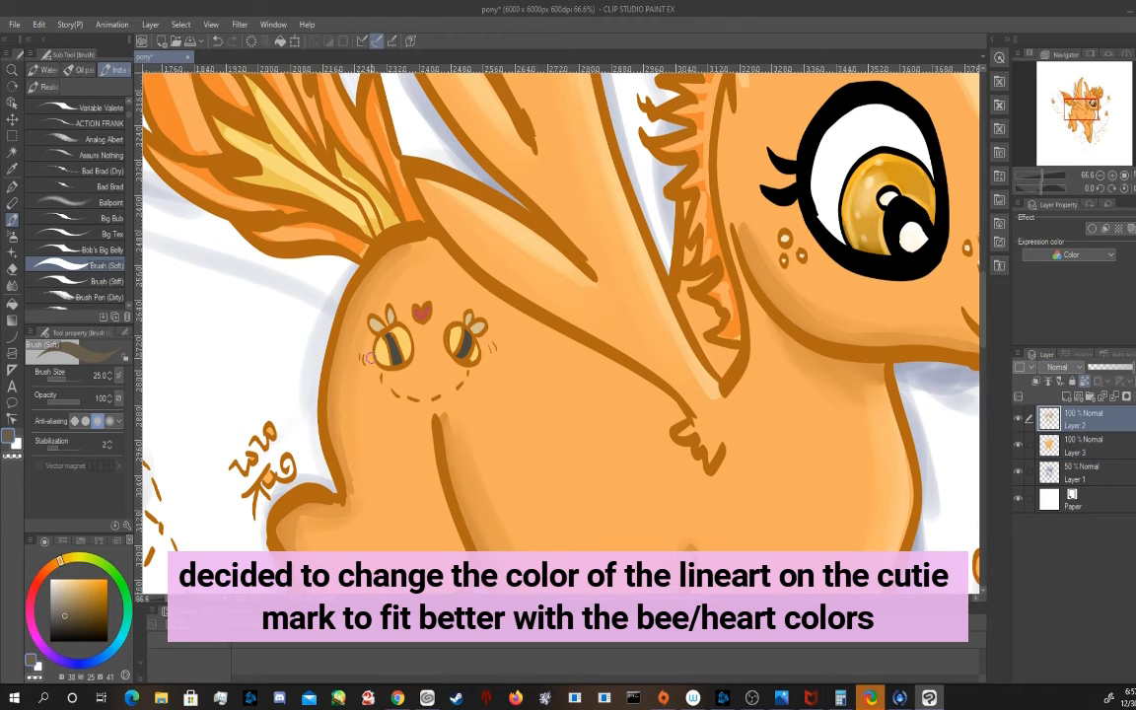
left_click_drag(374, 342, 393, 369)
mouse_move(370, 316)
left_mouse_down()
mouse_move(410, 342)
mouse_move(411, 359)
mouse_move(364, 364)
left_mouse_up()
left_click(65, 624)
left_click_drag(376, 345, 395, 370)
mouse_move(373, 318)
left_mouse_down()
mouse_move(392, 310)
mouse_move(411, 347)
left_mouse_up()
mouse_move(383, 374)
left_mouse_down()
mouse_move(402, 398)
mouse_move(440, 396)
mouse_move(468, 371)
left_mouse_up()
mouse_move(451, 340)
left_mouse_down()
mouse_move(468, 359)
mouse_move(479, 345)
left_mouse_up()
mouse_move(477, 338)
left_mouse_down()
mouse_move(464, 315)
mouse_move(474, 325)
left_mouse_up()
left_click_drag(475, 320, 487, 321)
Recolour the cutie-mark heart's outline dark red (357, 90, 51)
left_click(36, 585)
left_click(79, 599)
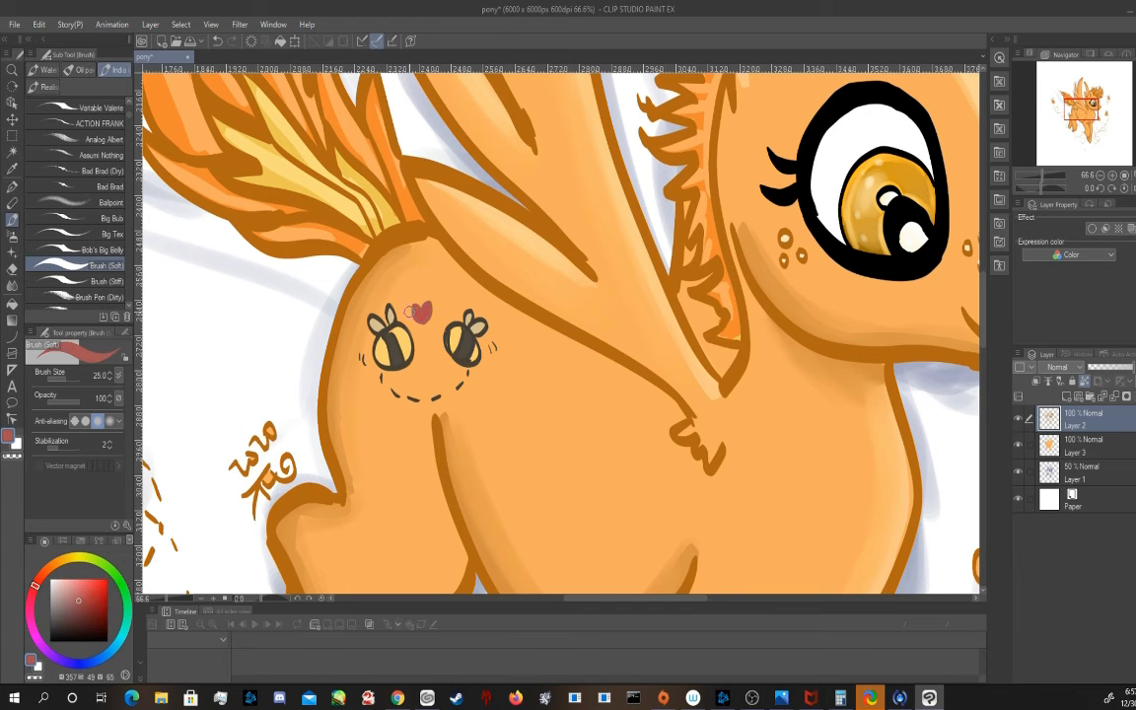
left_click(102, 609)
left_click_drag(421, 309, 423, 324)
Recolour the background bees' line art dark brown (34, 19, 32) with Brush (Soft) at size 60
scroll(757, 328, "down", 2)
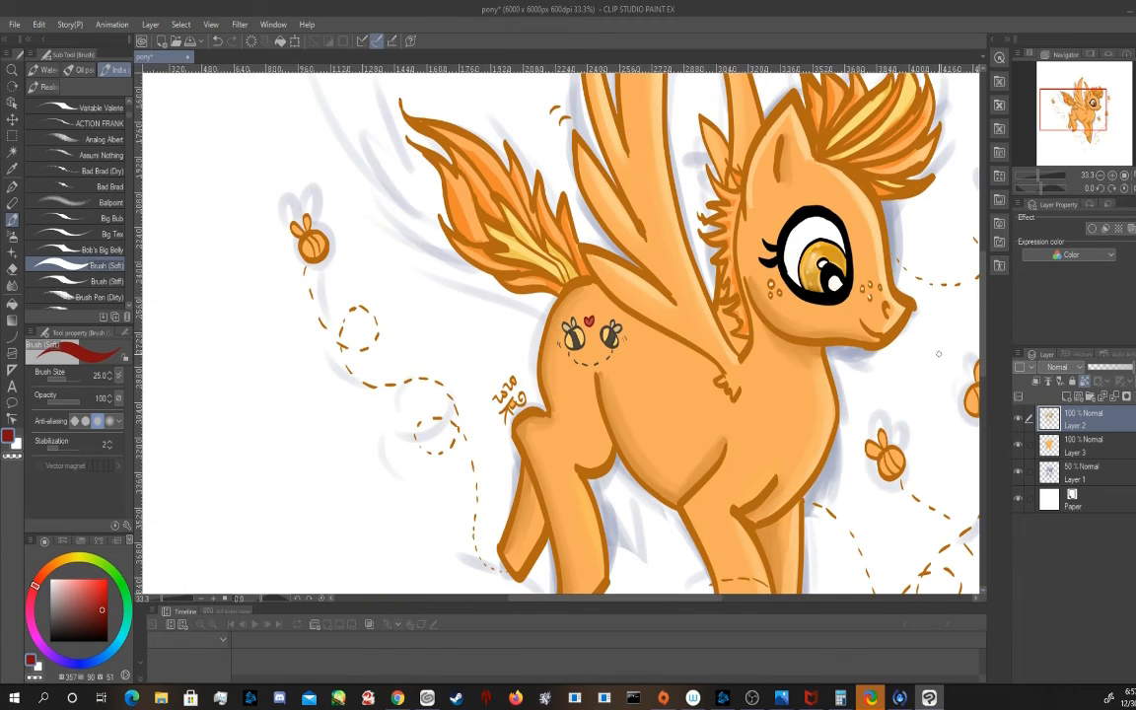
left_click_drag(44, 572, 57, 562)
left_click(60, 621)
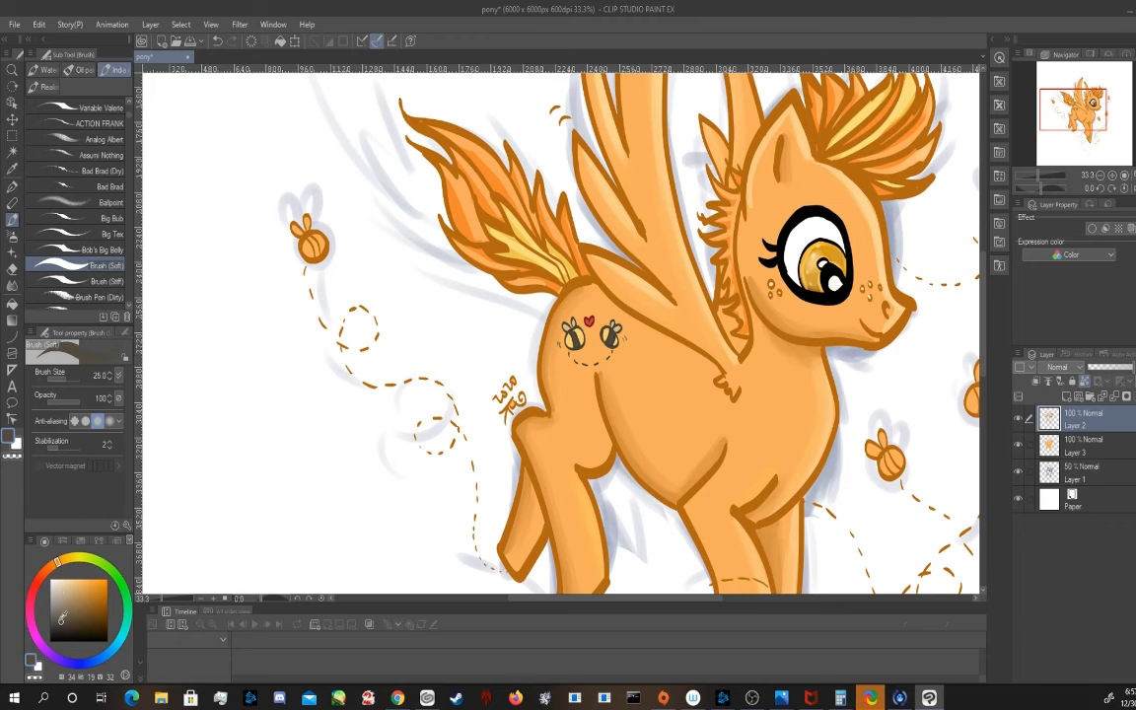
mouse_move(299, 242)
left_mouse_down()
mouse_move(319, 238)
mouse_move(326, 254)
left_mouse_up()
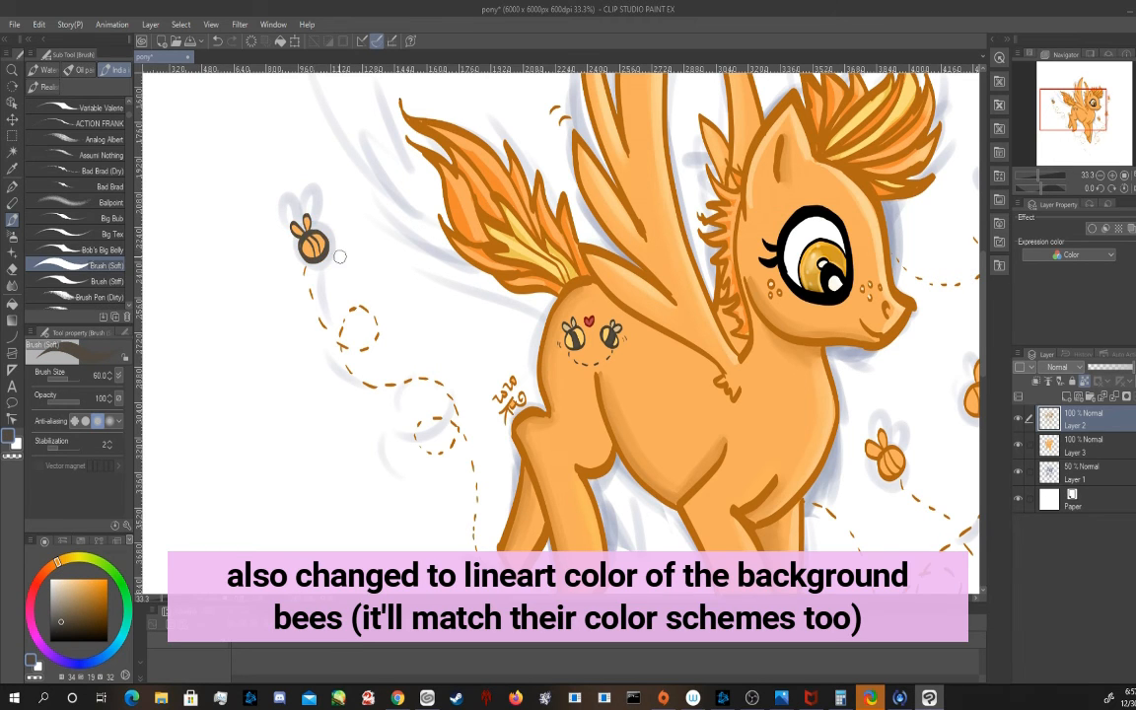
mouse_move(878, 456)
left_mouse_down()
mouse_move(629, 312)
mouse_move(651, 312)
left_mouse_up()
mouse_move(722, 245)
left_mouse_down()
mouse_move(721, 263)
mouse_move(740, 229)
mouse_move(692, 537)
left_mouse_up()
mouse_move(677, 349)
left_mouse_down()
mouse_move(688, 382)
mouse_move(789, 192)
left_mouse_up()
Paint near-black stripes (34, 23, 22) on the background bees on Layer 3 with Brush (Soft) at size 30
left_click(1064, 435)
left_click(63, 627)
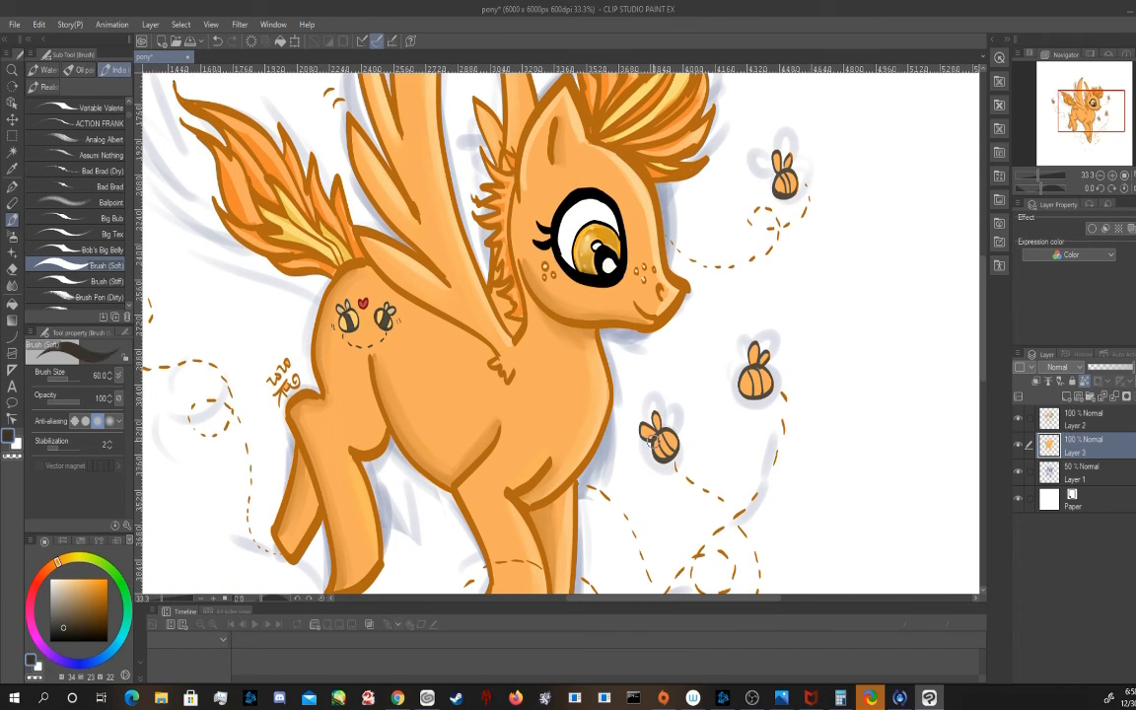
key("[")
key("[")
key("[")
left_click_drag(660, 437, 667, 453)
left_click_drag(749, 367, 762, 391)
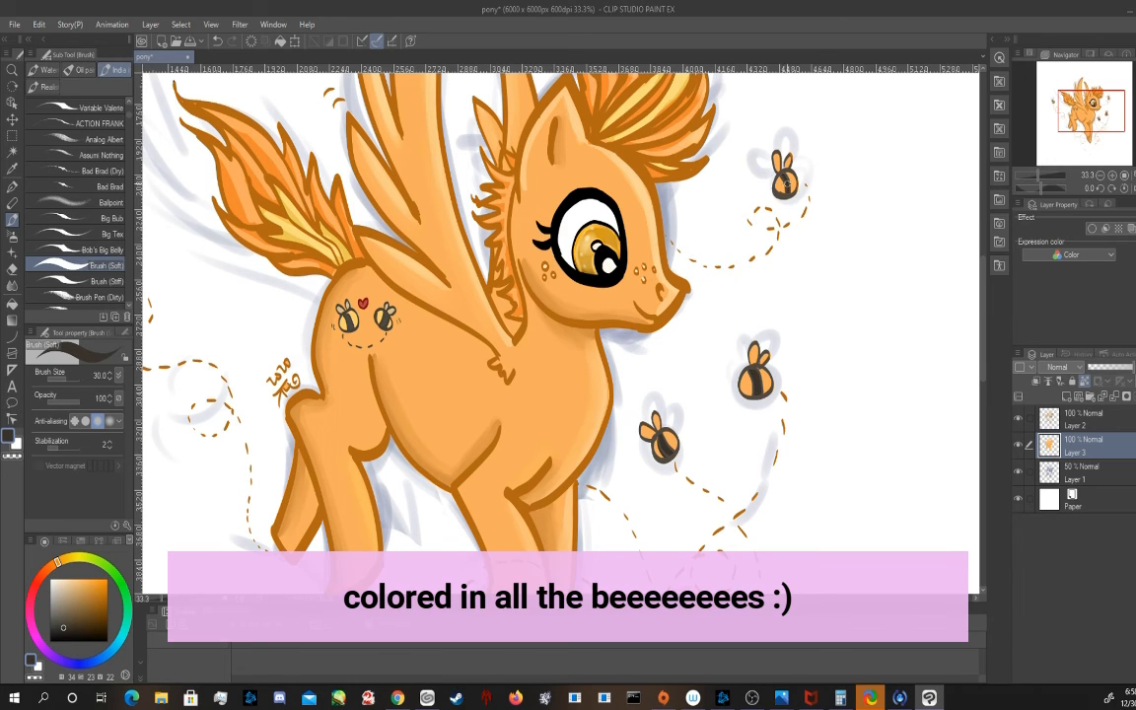
left_click_drag(1081, 107, 1065, 110)
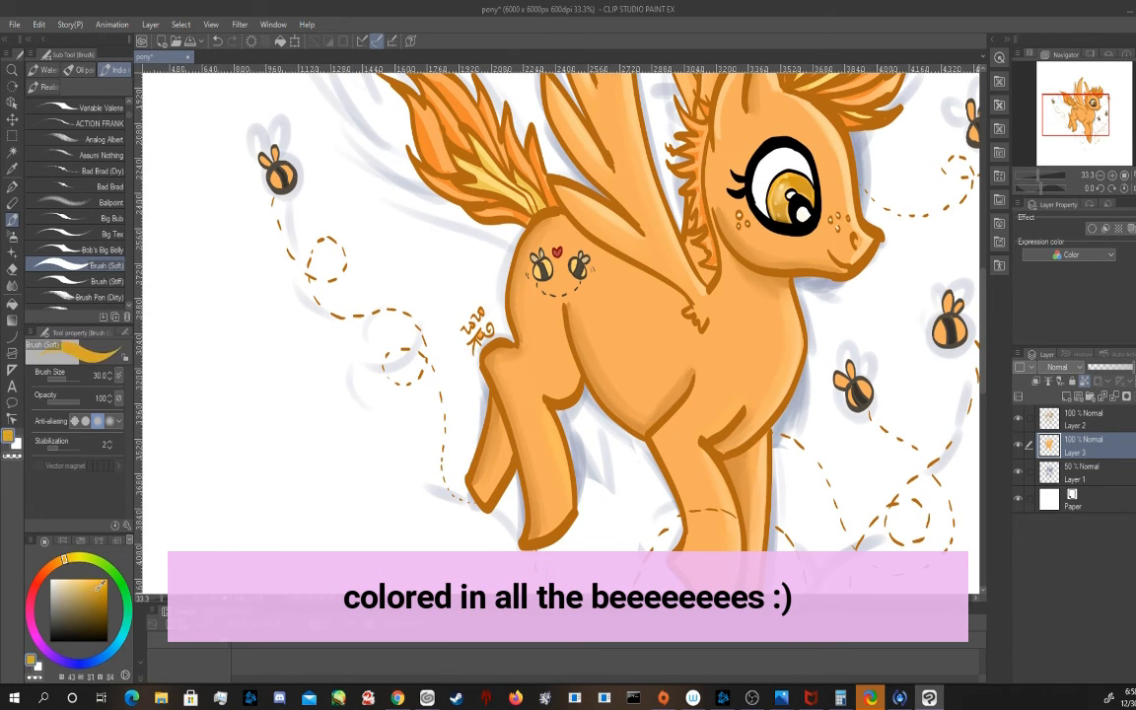
Paint the background bees' bodies light yellow (40, 56, 100) between the stripes
key("i")
left_click(511, 254)
key("b")
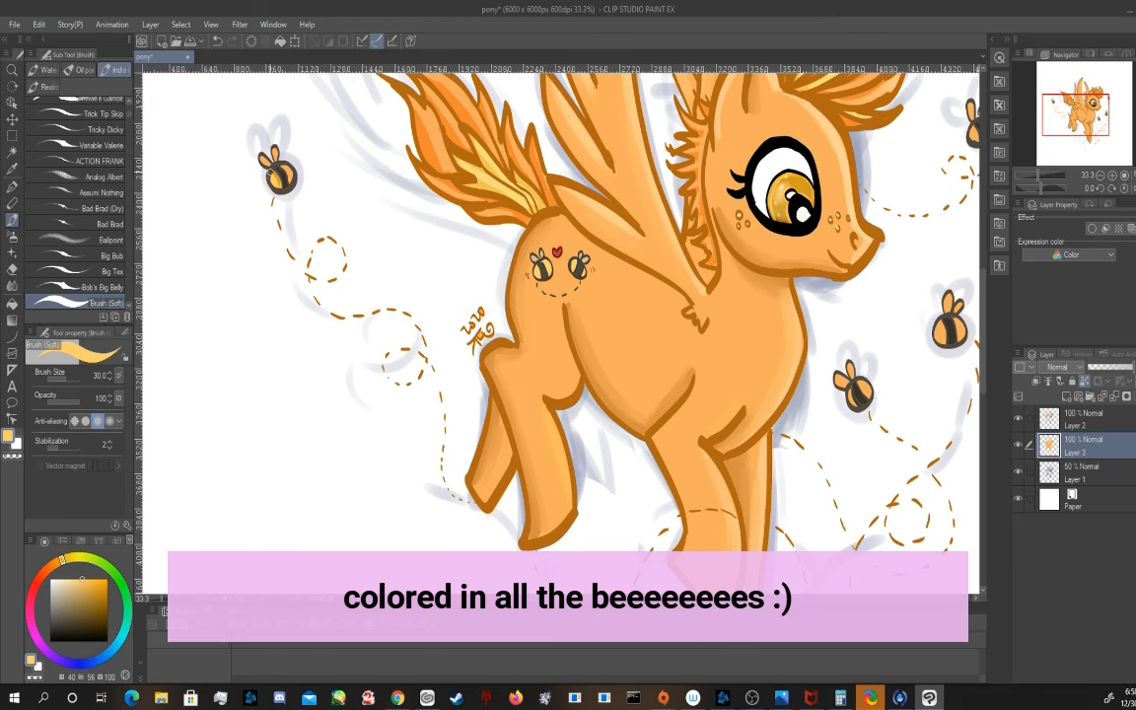
left_click_drag(1089, 103, 1100, 100)
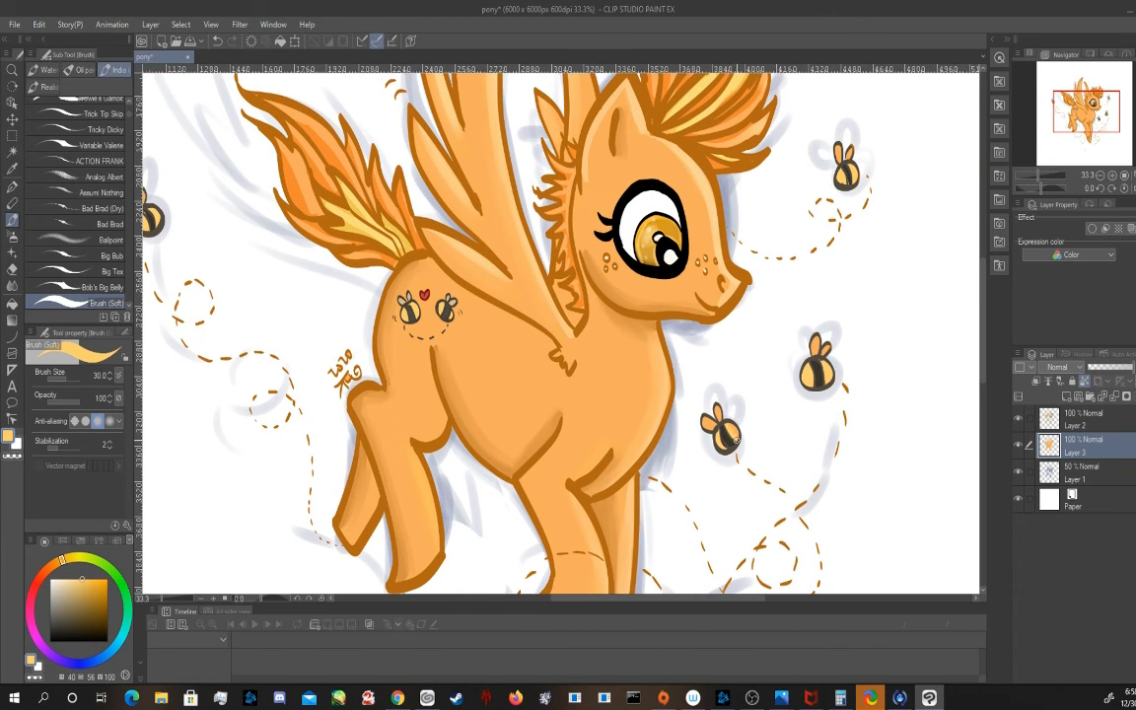
Colour the wings of all the background bees cream (40, 15, 100)
left_click(56, 580)
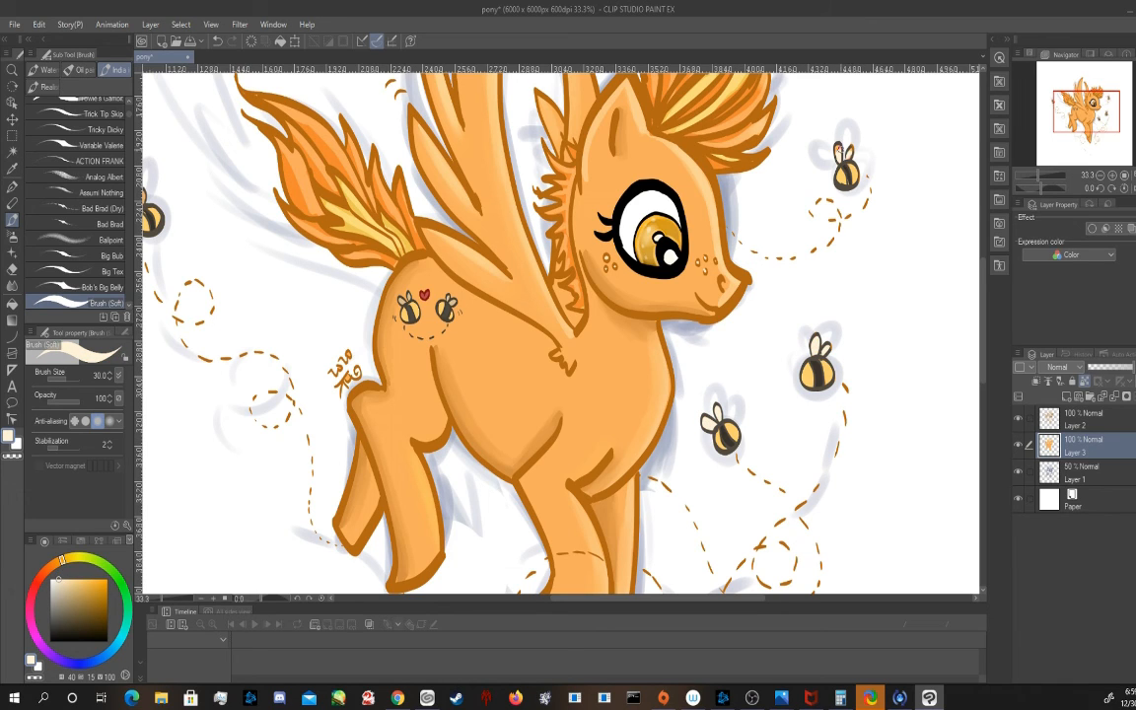
left_click_drag(1068, 106, 1047, 102)
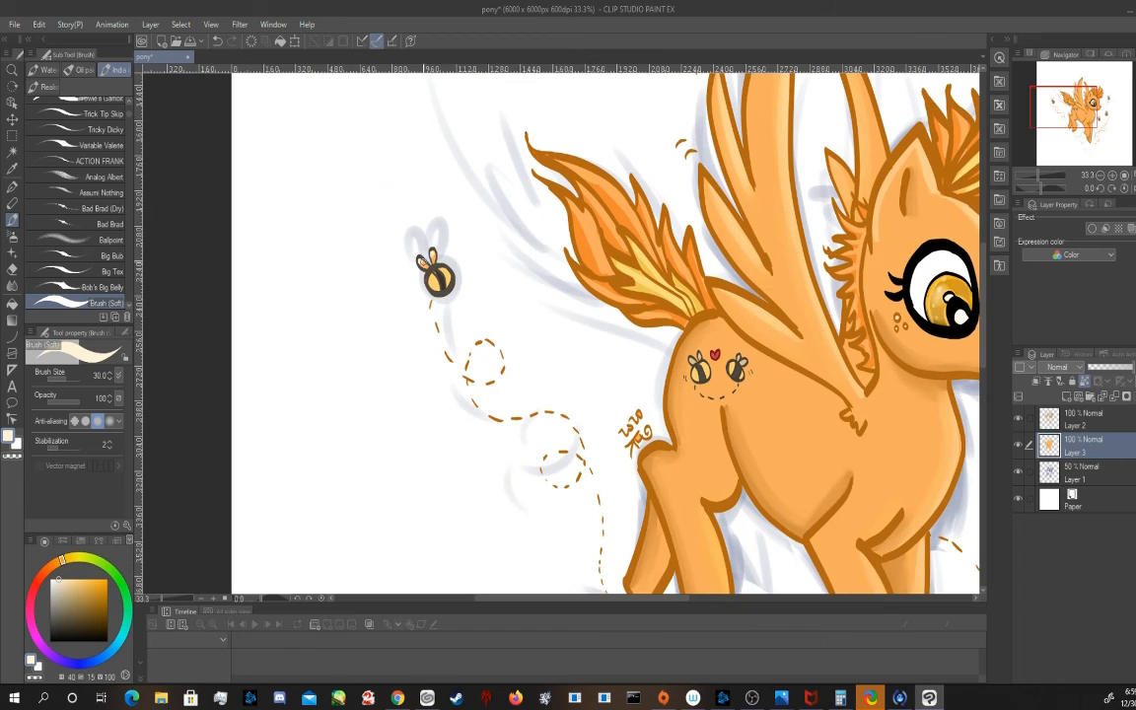
left_click(1097, 123)
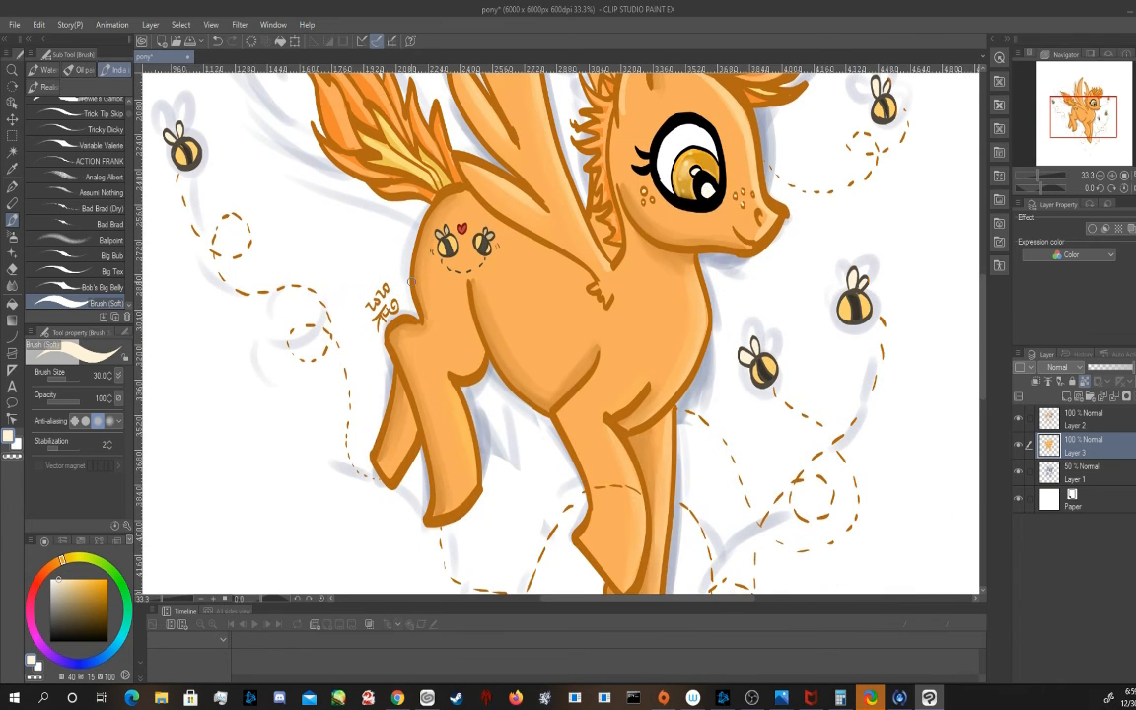
Hide the sketch layer, Layer 1
scroll(670, 227, "down", 3)
left_click_drag(1077, 132, 1083, 124)
left_click(1084, 412)
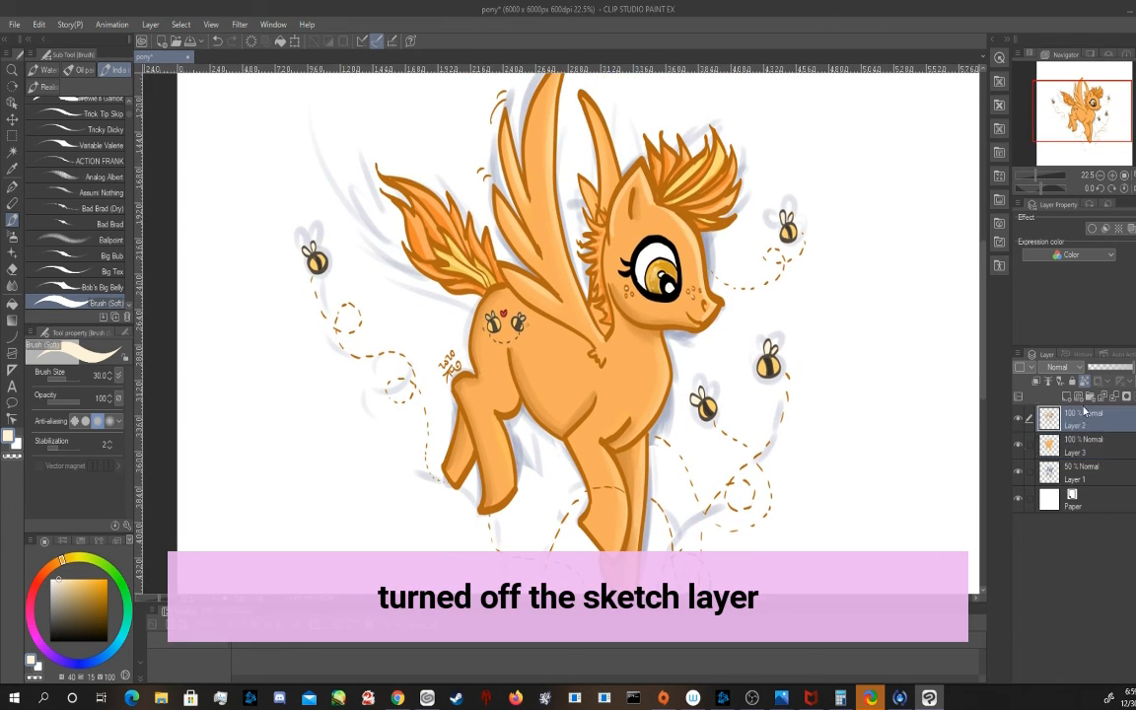
left_click(1018, 476)
Shade the far wing in dark orange-brown on Layer 3 with the Fauxtoshop (Soft) brush at size 100
left_click(1082, 445)
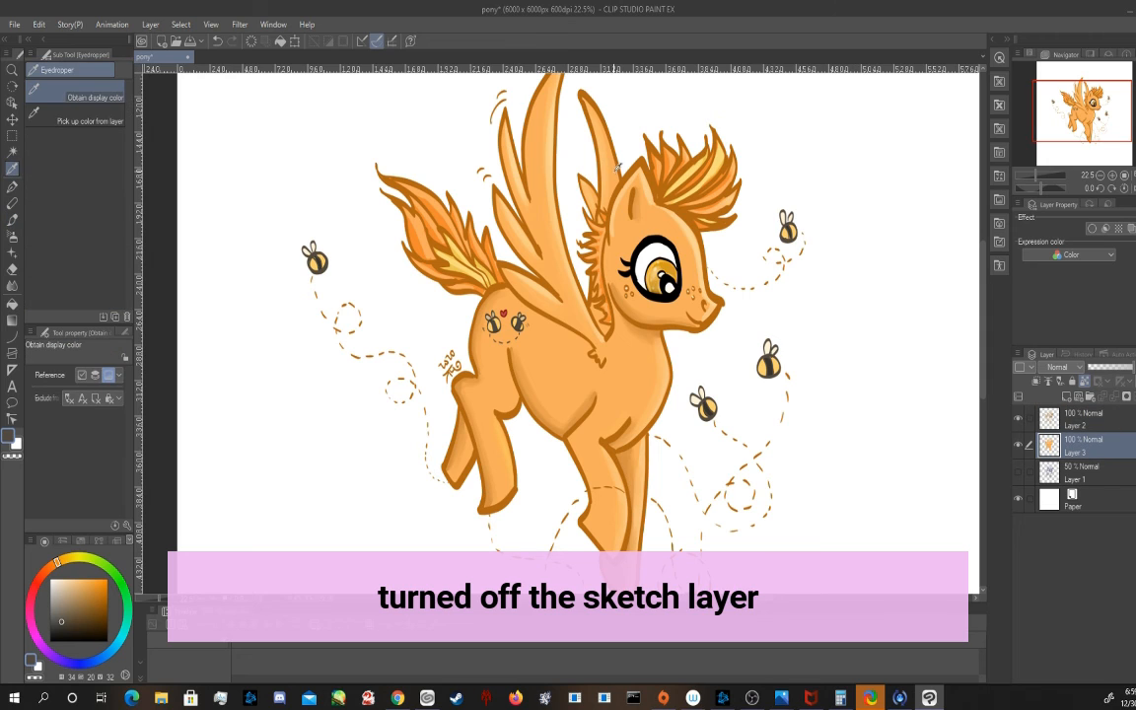
scroll(55, 215, "down", 10)
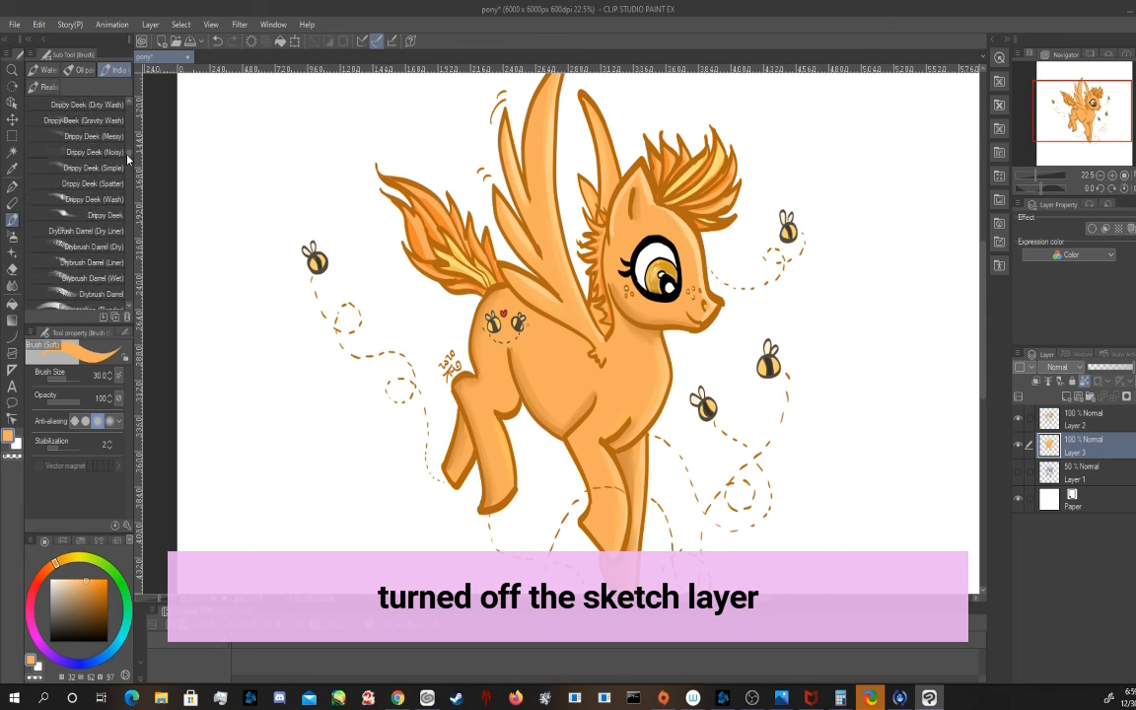
left_click(113, 160)
left_click(108, 597)
left_click(96, 126)
left_click_drag(585, 186, 593, 210)
left_click(107, 603)
left_click_drag(590, 116, 602, 200)
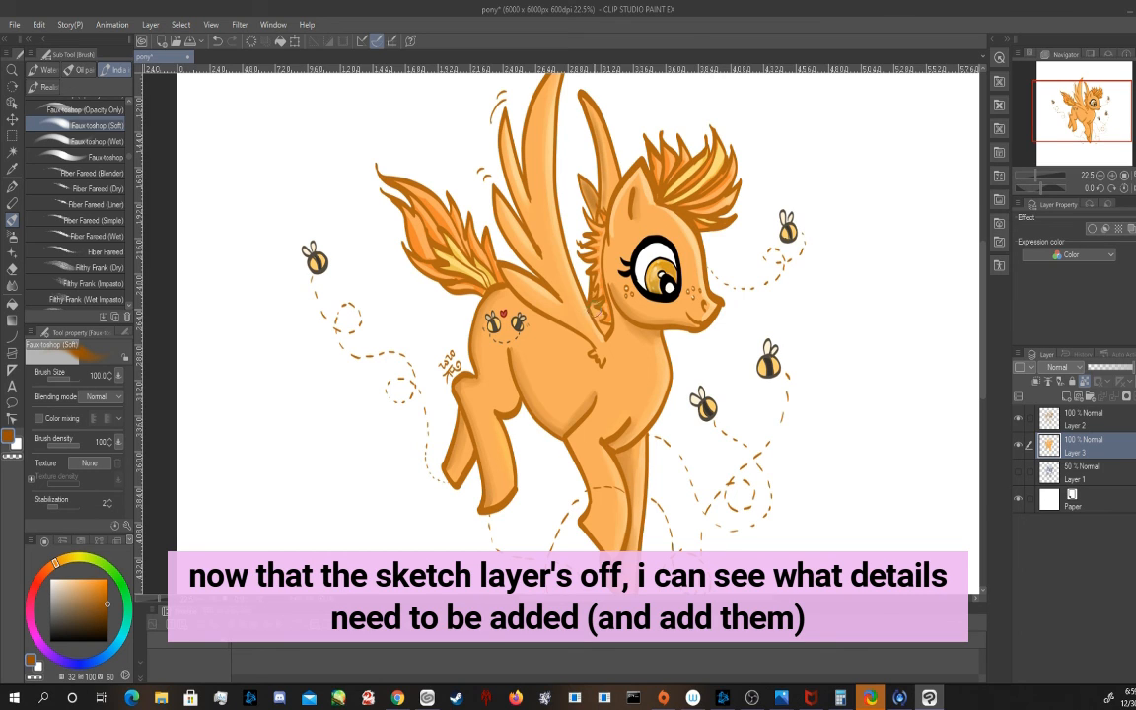
Brush soft orange-brown shading along the feathers and lower edge of the large near wing
left_click_drag(529, 273, 544, 297)
left_click_drag(547, 138, 542, 180)
left_click_drag(548, 112, 541, 178)
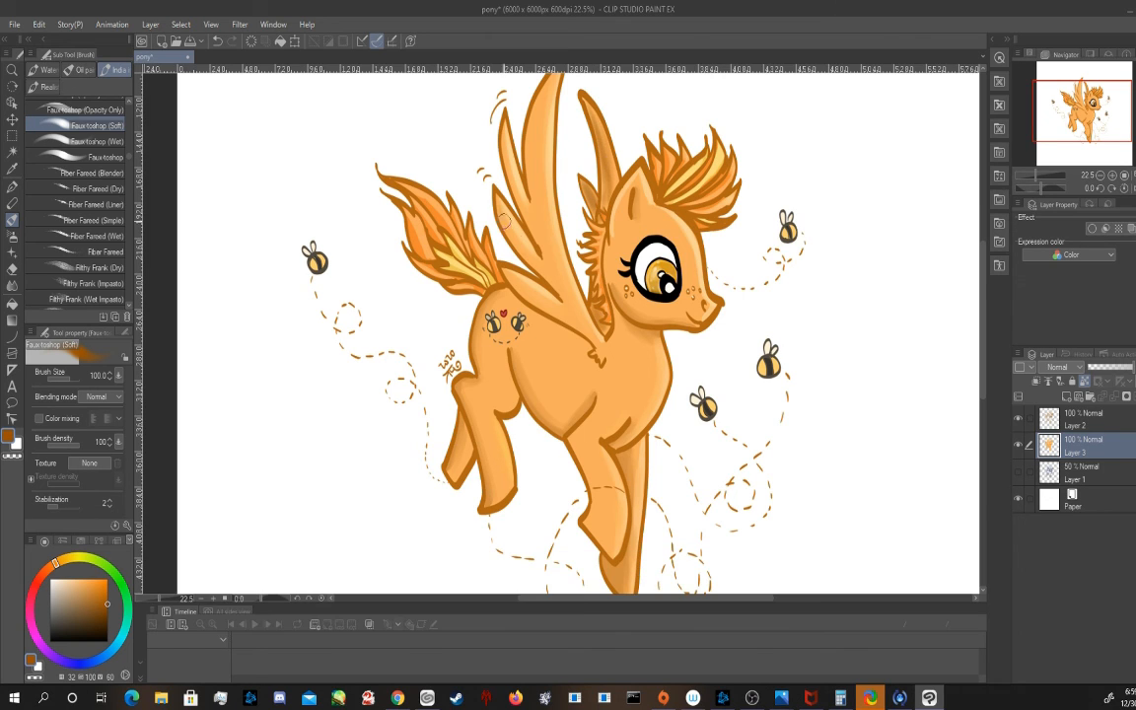
left_click_drag(505, 222, 558, 292)
left_click_drag(507, 156, 541, 245)
left_click_drag(517, 287, 582, 329)
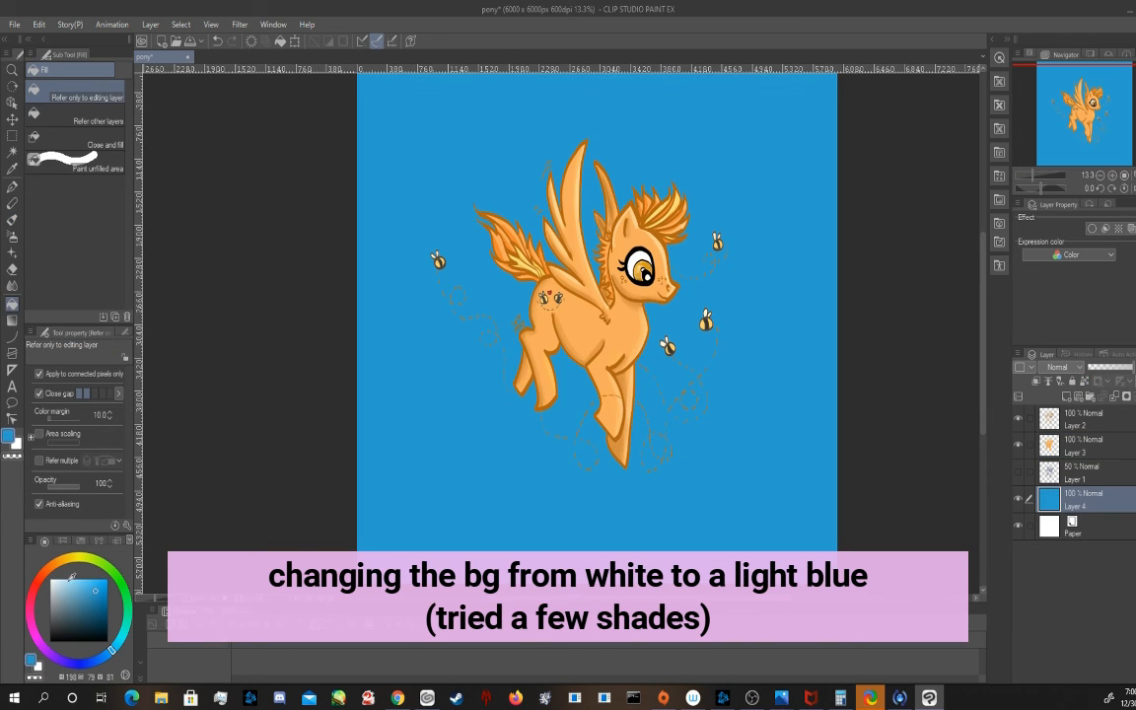
Fill Layer 4 behind the pony with light blue, trying (198, 37, 95) before settling on (203, 19, 99)
left_click(71, 583)
left_click(511, 461)
left_click(76, 578)
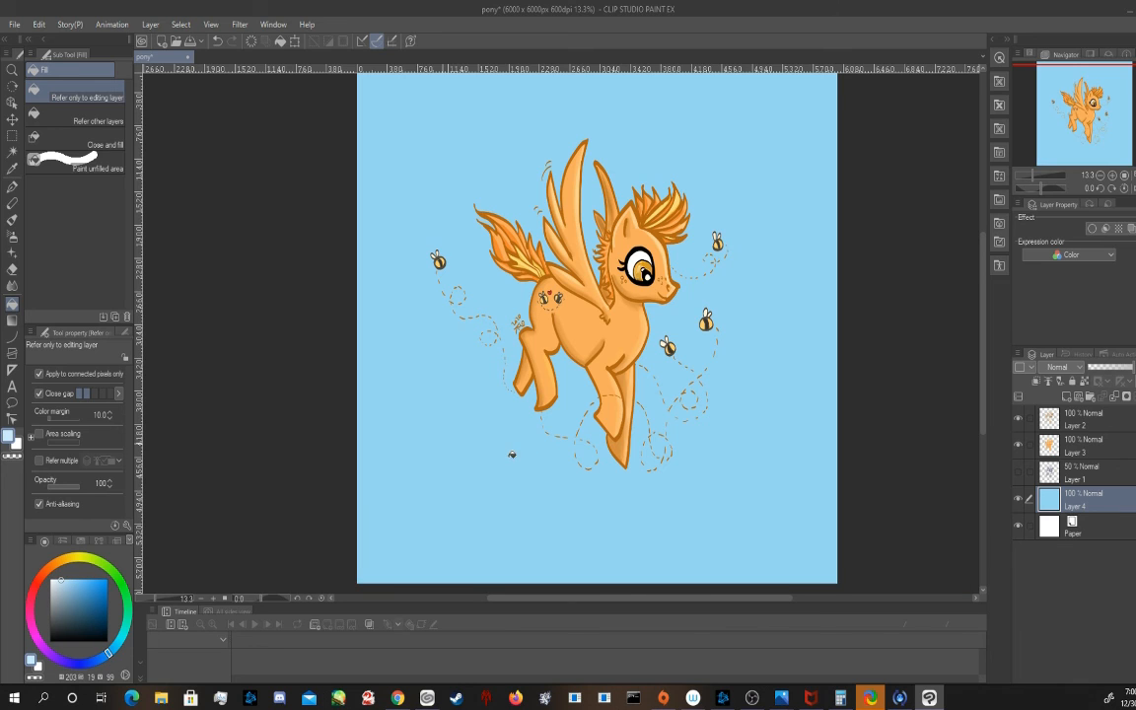
left_click(512, 455)
Crop the canvas to about 4184 x 4192 px around the pony and bees, deselect, and save the file
scroll(785, 426, "down", 1)
scroll(292, 292, "up", 1)
key("m")
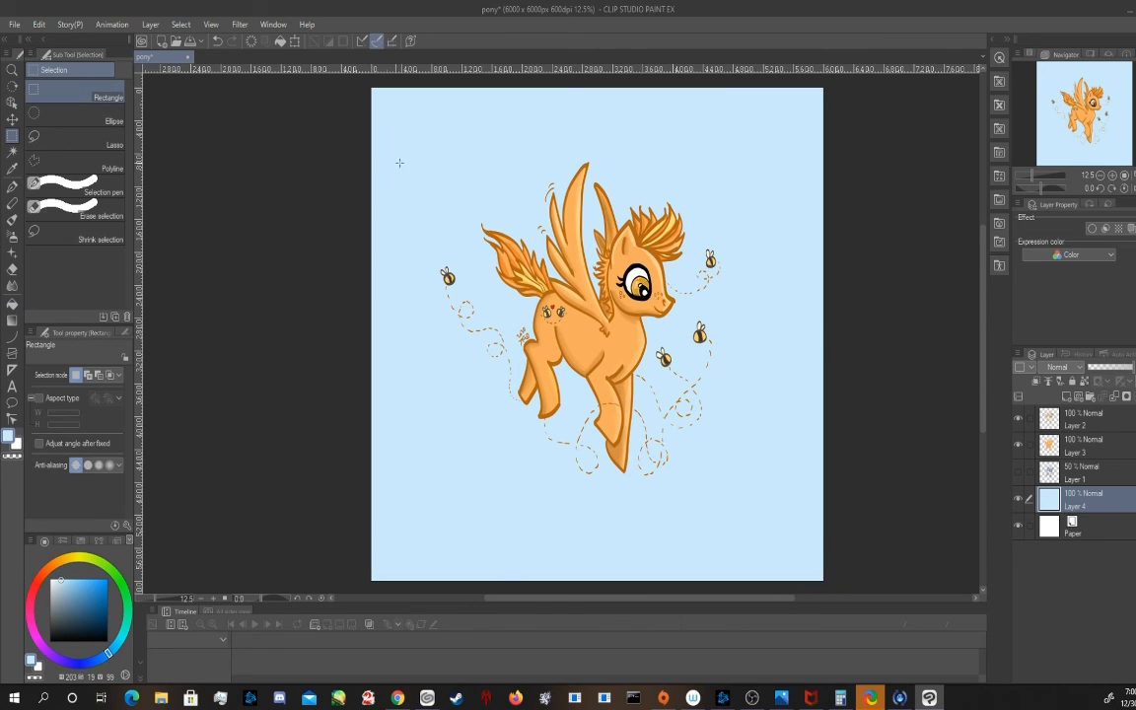
left_click_drag(418, 143, 734, 486)
left_click(483, 507)
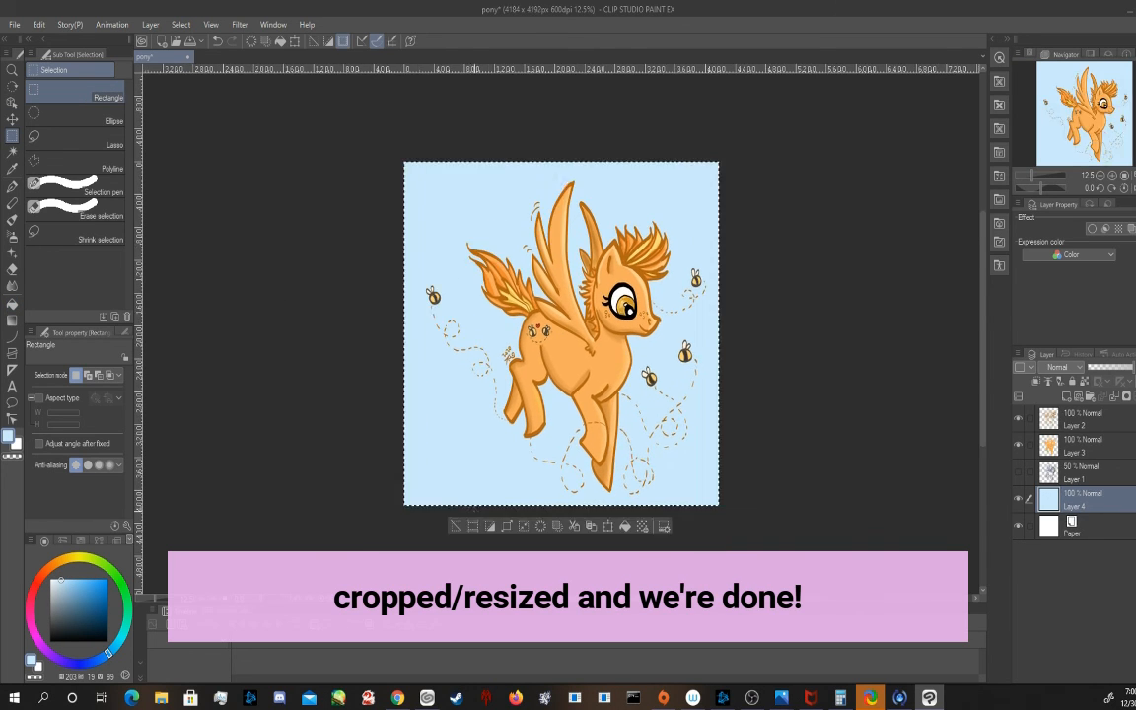
key("ctrl+d")
key("ctrl+s")
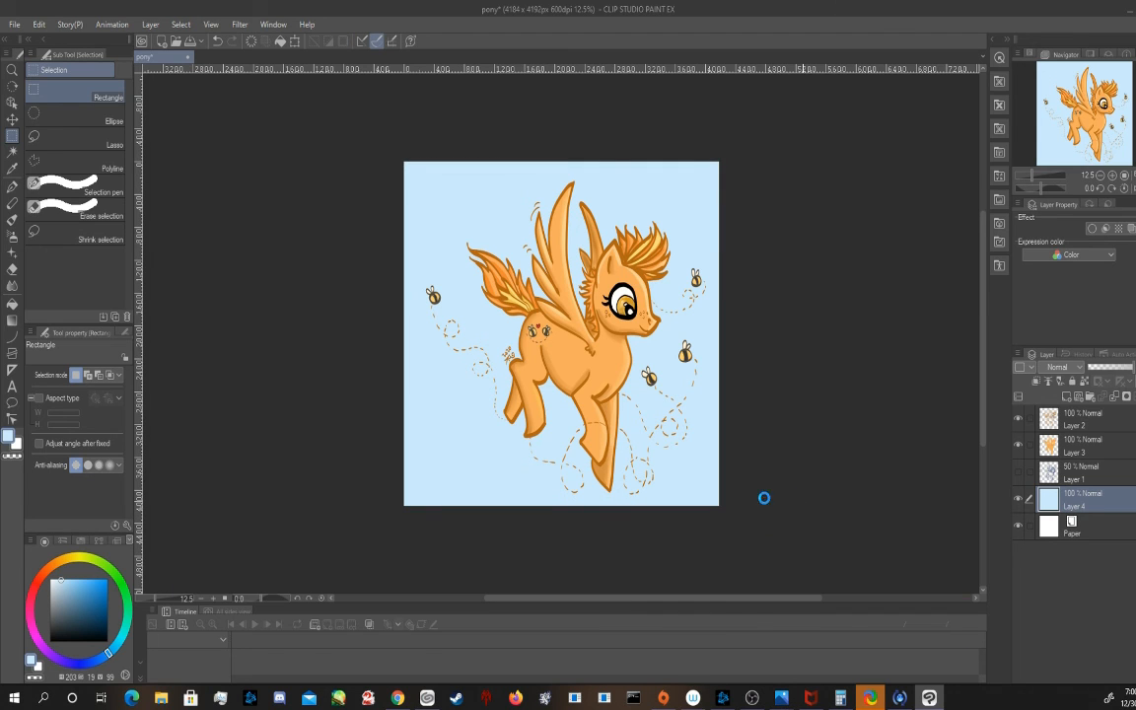